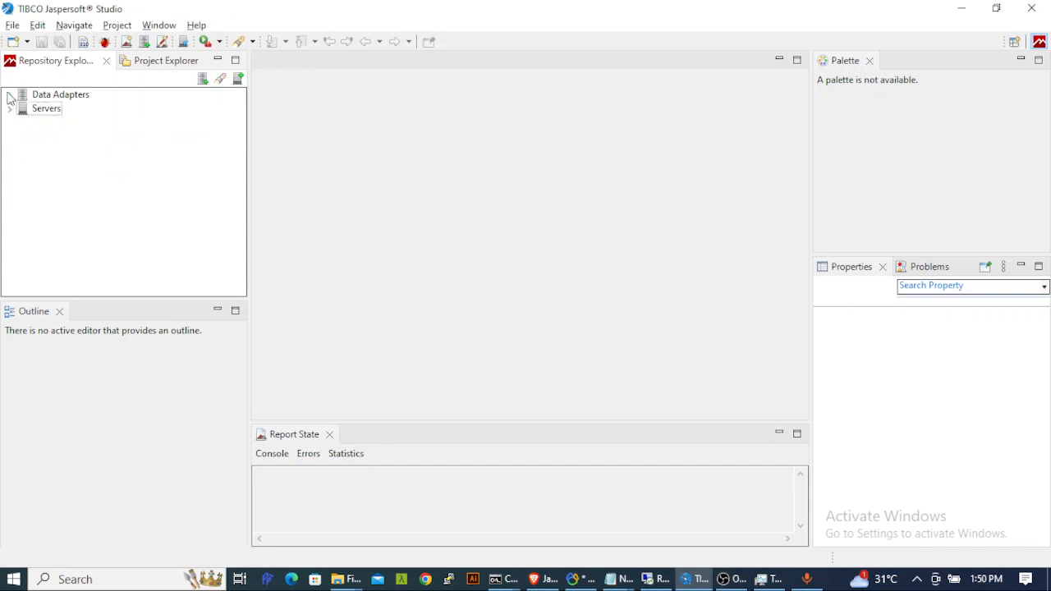
# - Switch to the Project Explorer to show the MyReports project and its report files
pyautogui.click(160, 62)
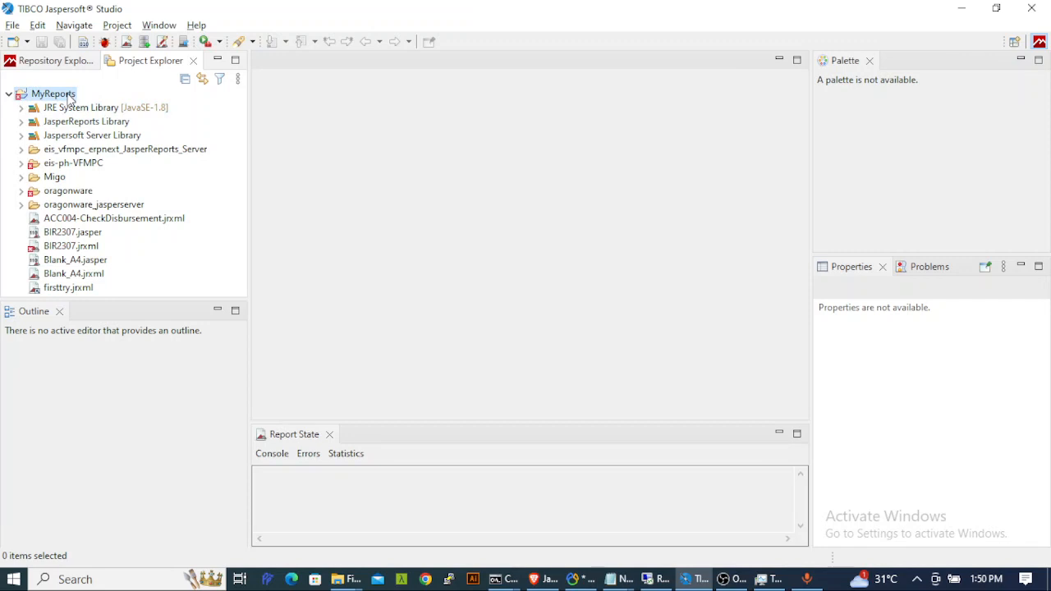
# - Create a new folder called demoreport under the MyReports project
pyautogui.rightClick(70, 97)
pyautogui.moveTo(167, 103)
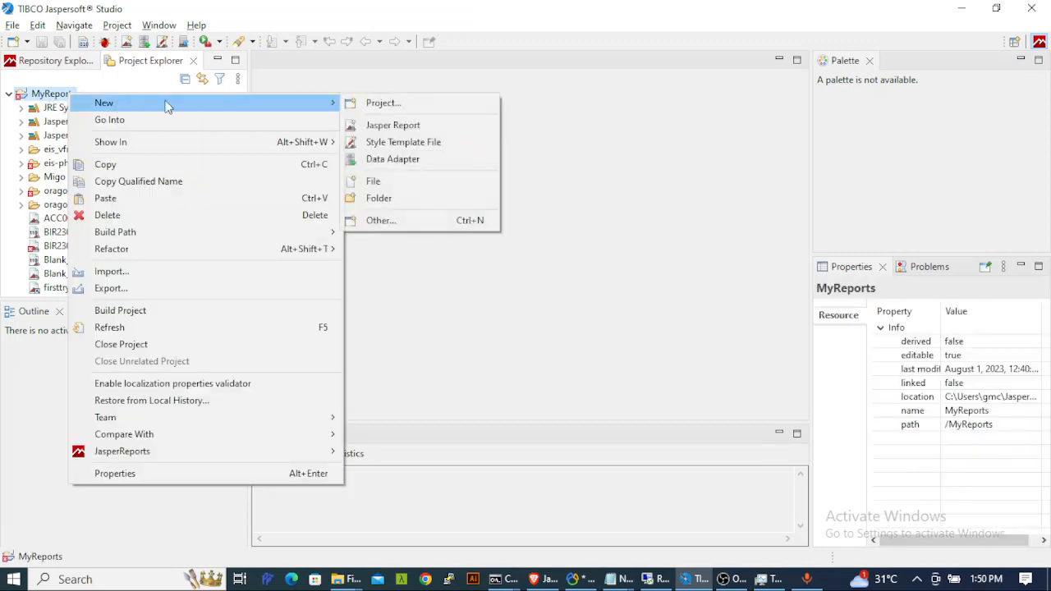
pyautogui.click(394, 198)
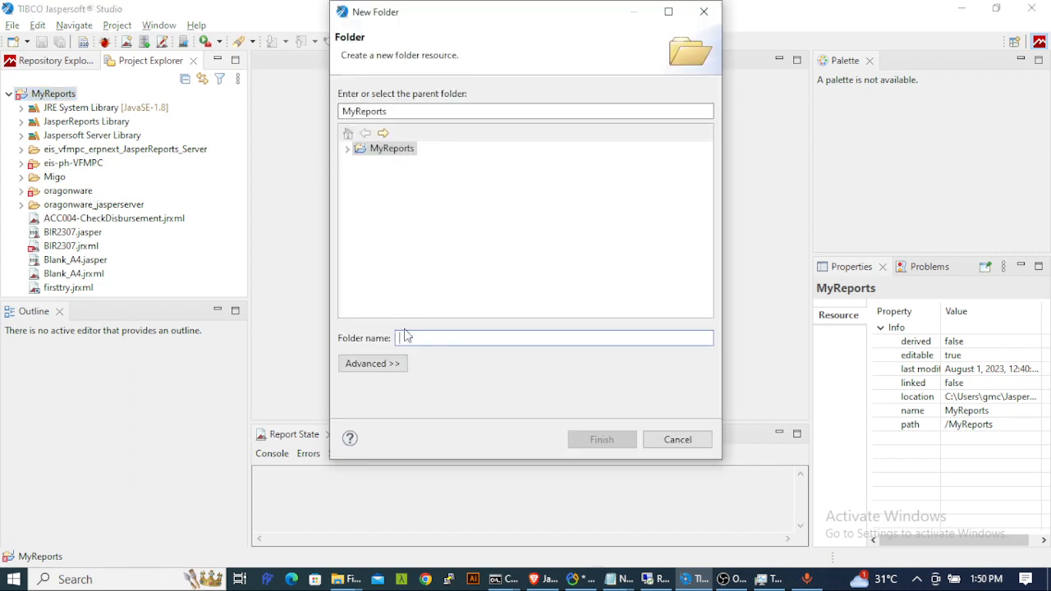
pyautogui.write('demoreport')
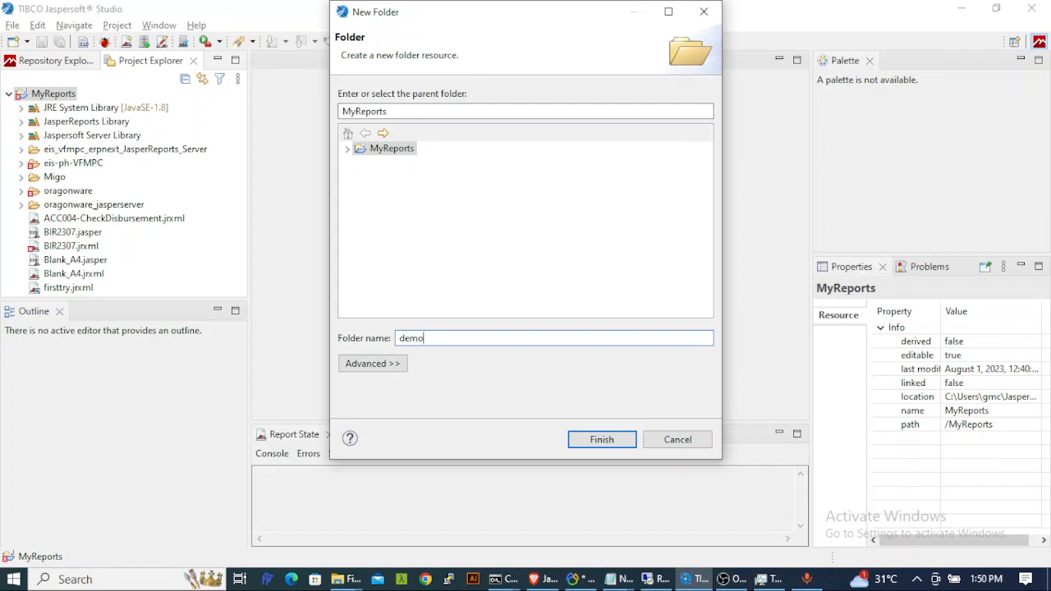
pyautogui.click(621, 441)
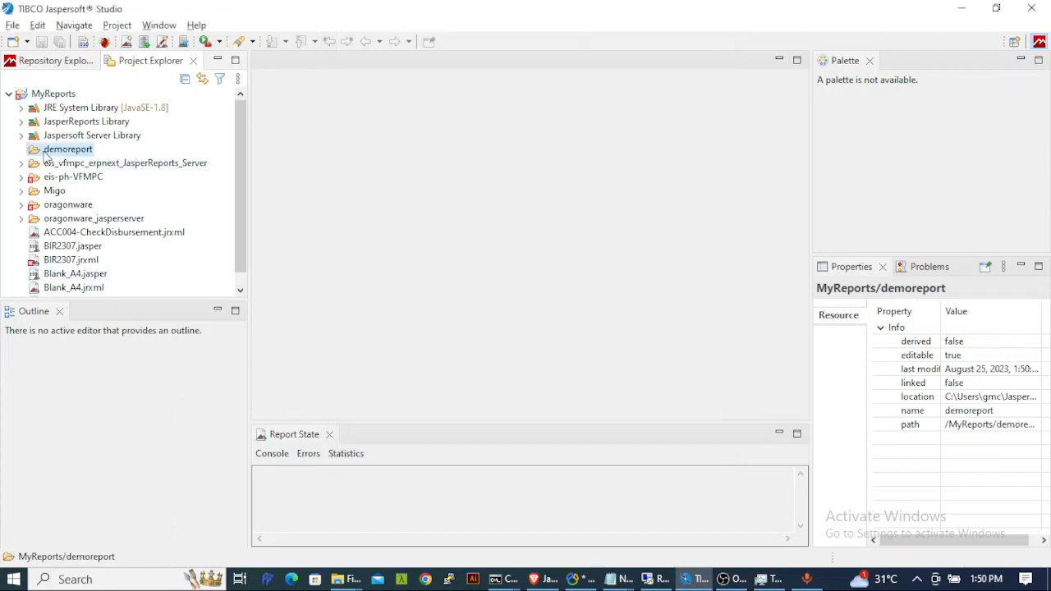
# - Start a new Jasper report in the demoreport folder using the Blank A4 template
pyautogui.rightClick(62, 154)
pyautogui.moveTo(105, 159)
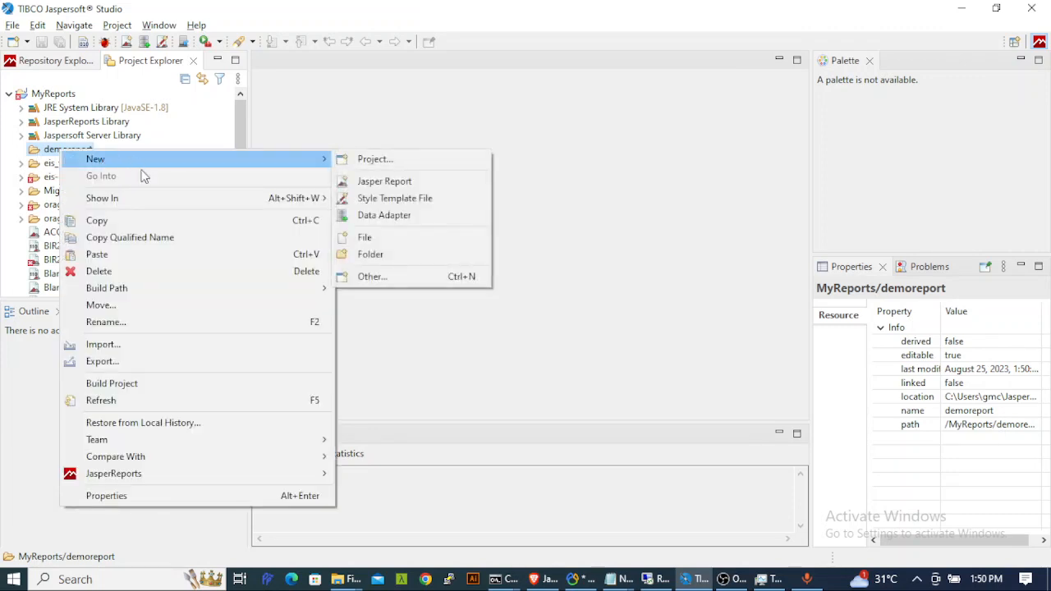
pyautogui.click(425, 184)
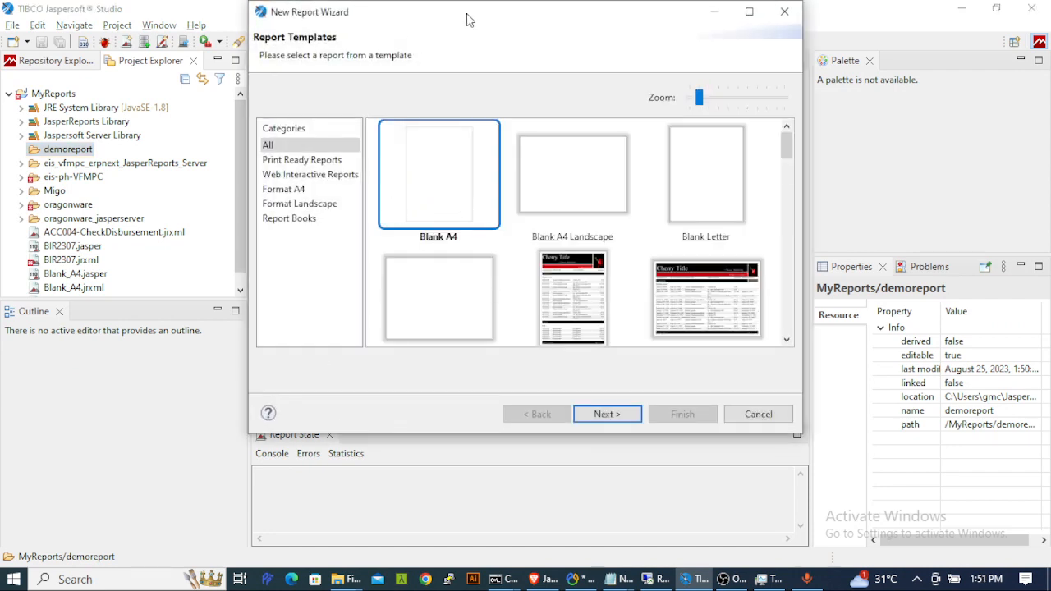
pyautogui.moveTo(466, 17); pyautogui.dragTo(469, 46)
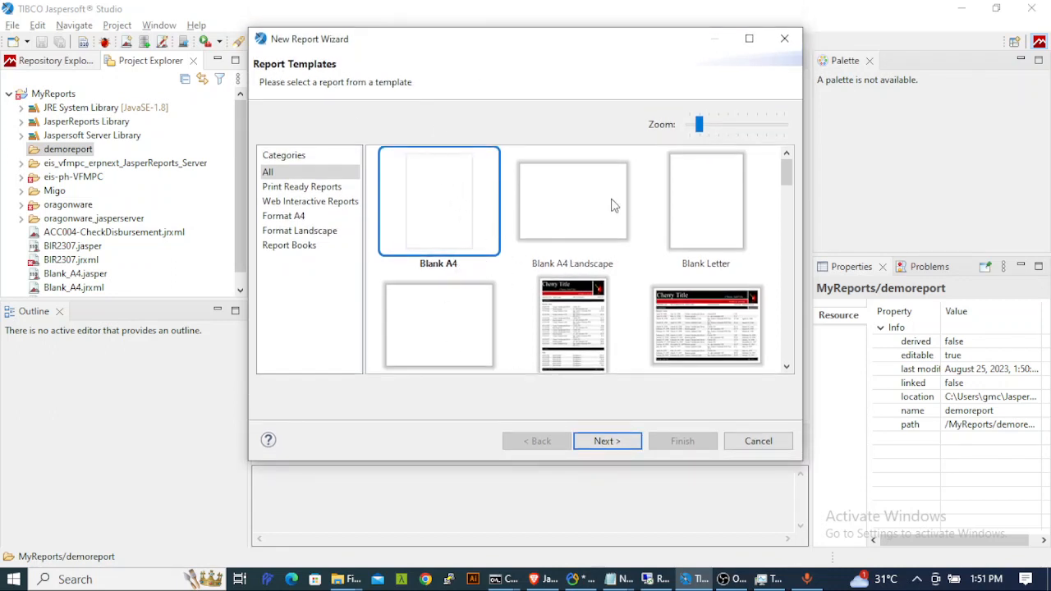
pyautogui.click(572, 325)
pyautogui.click(708, 317)
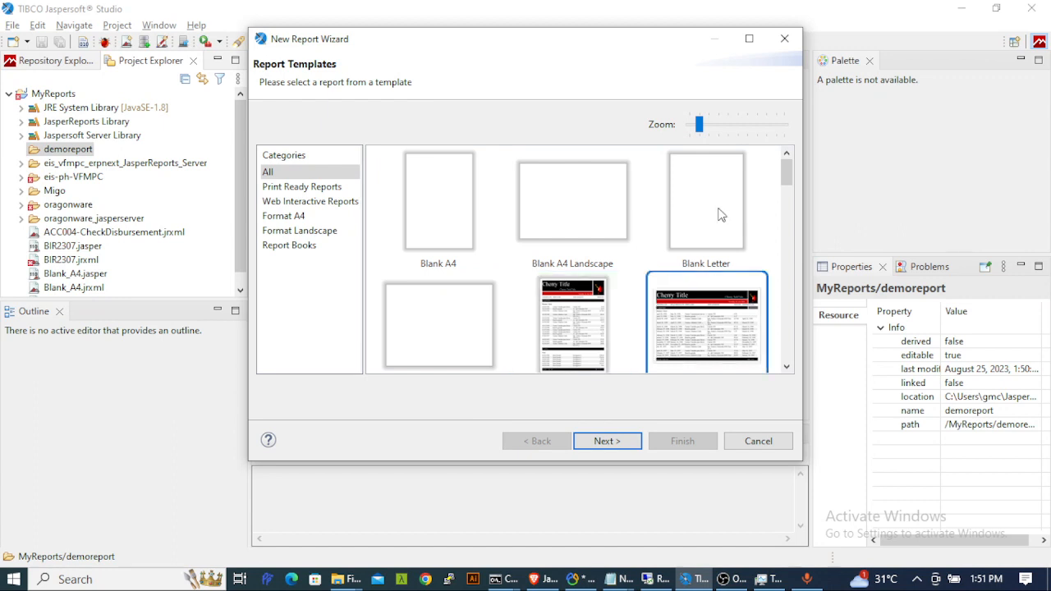
pyautogui.click(721, 213)
pyautogui.click(558, 212)
pyautogui.click(444, 205)
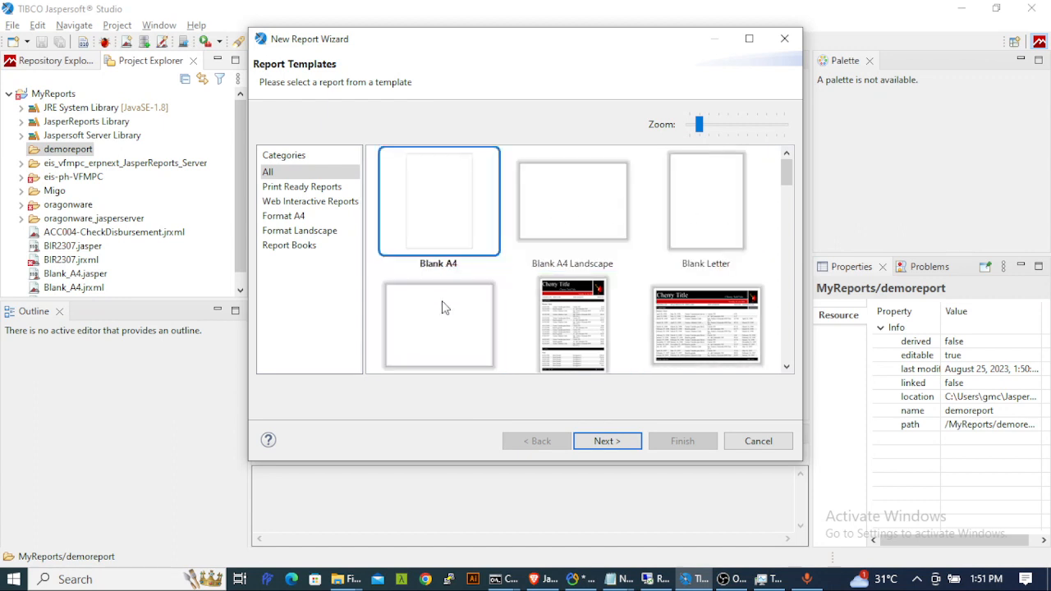
pyautogui.scroll(-1, 444, 304)
pyautogui.scroll(1, 443, 307)
pyautogui.click(608, 441)
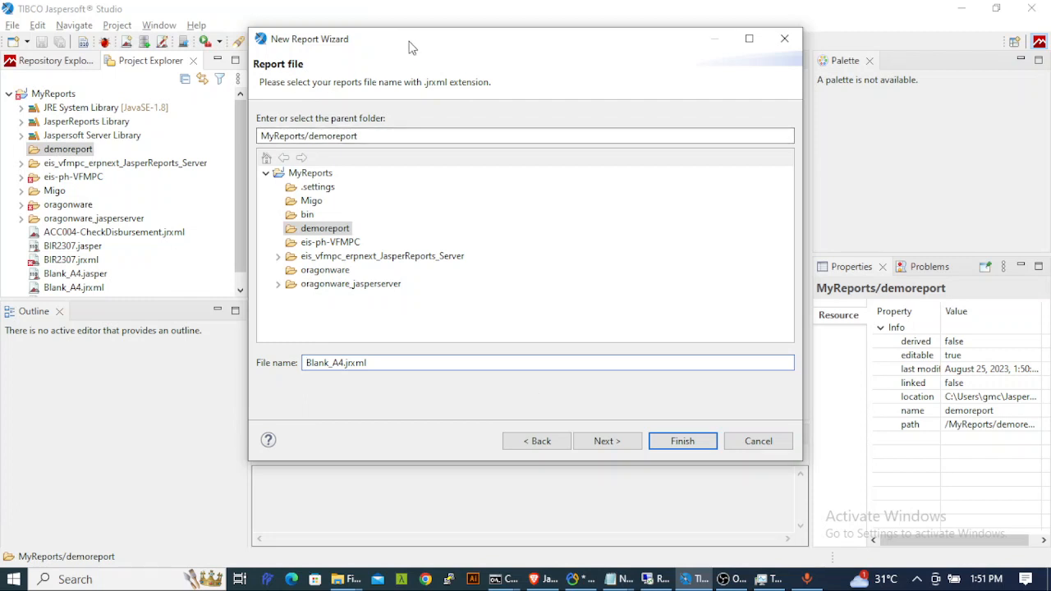
# - Rename the report file to demoreport.jrxml and continue to the Data Source step
pyautogui.moveTo(413, 47); pyautogui.dragTo(432, 44)
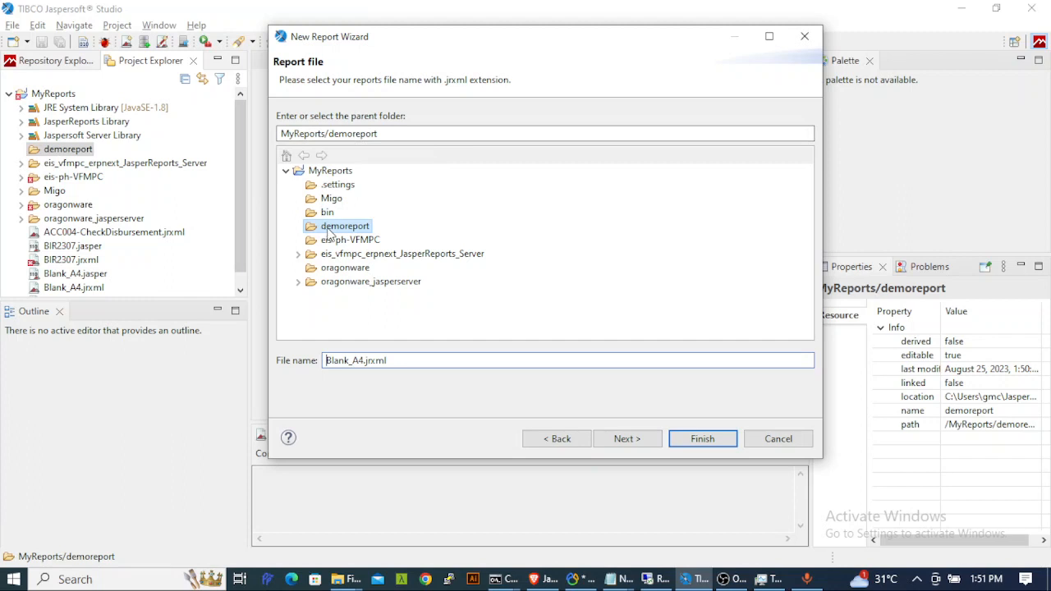
pyautogui.moveTo(366, 360); pyautogui.dragTo(298, 364)
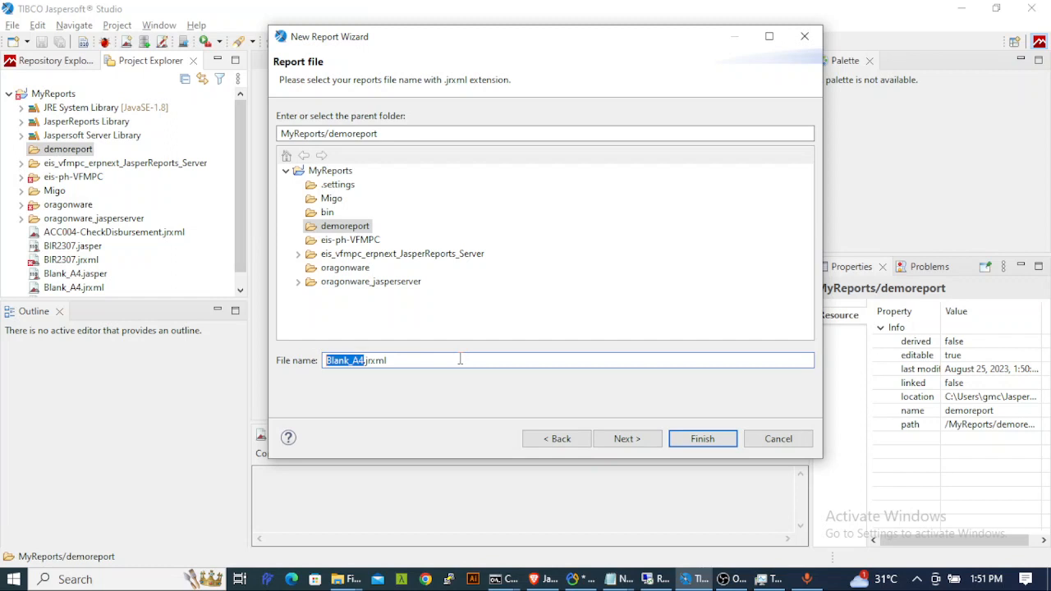
pyautogui.write('demoreport')
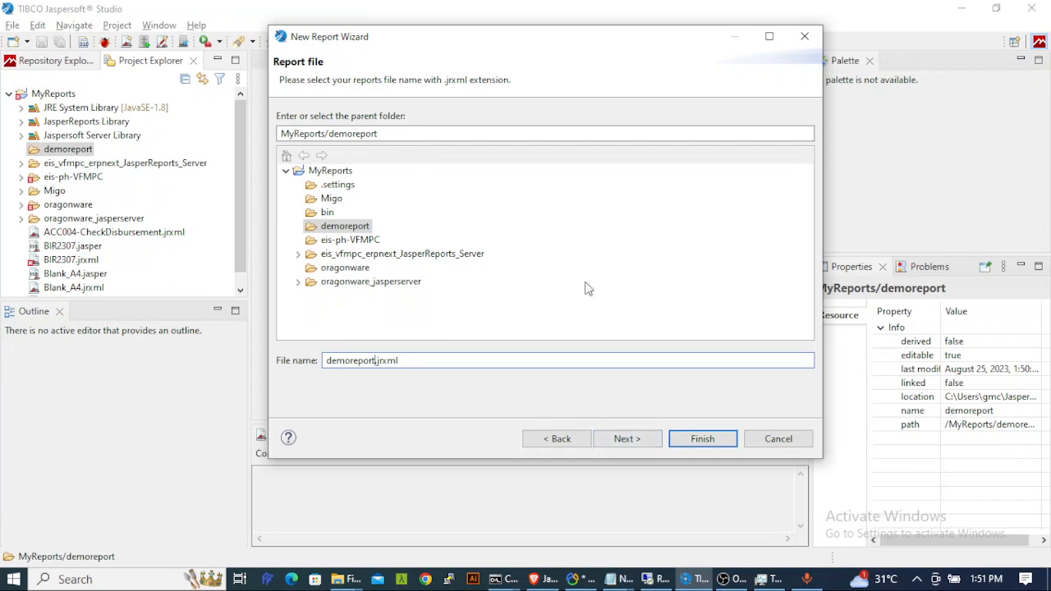
pyautogui.click(617, 441)
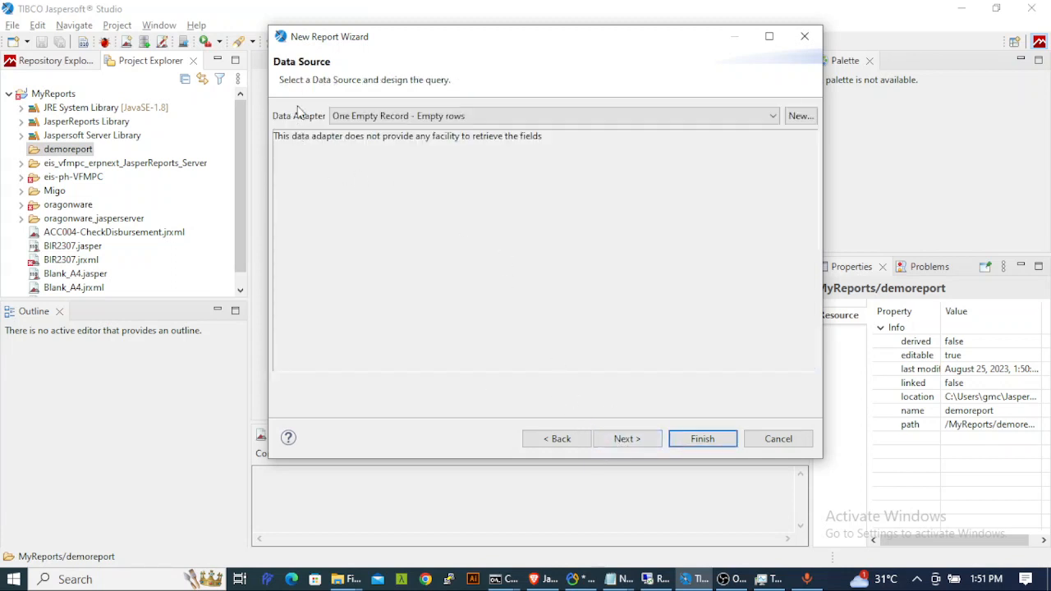
# - Choose the demo - ernextdb - Database JDBC Connection adapter and select the information_schema database
pyautogui.click(410, 119)
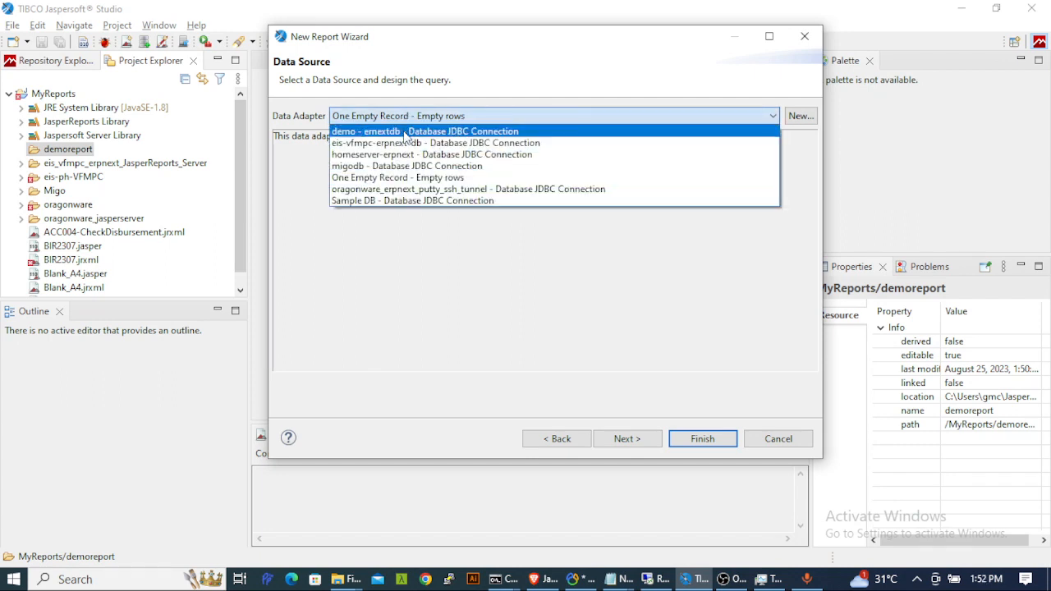
pyautogui.click(531, 50)
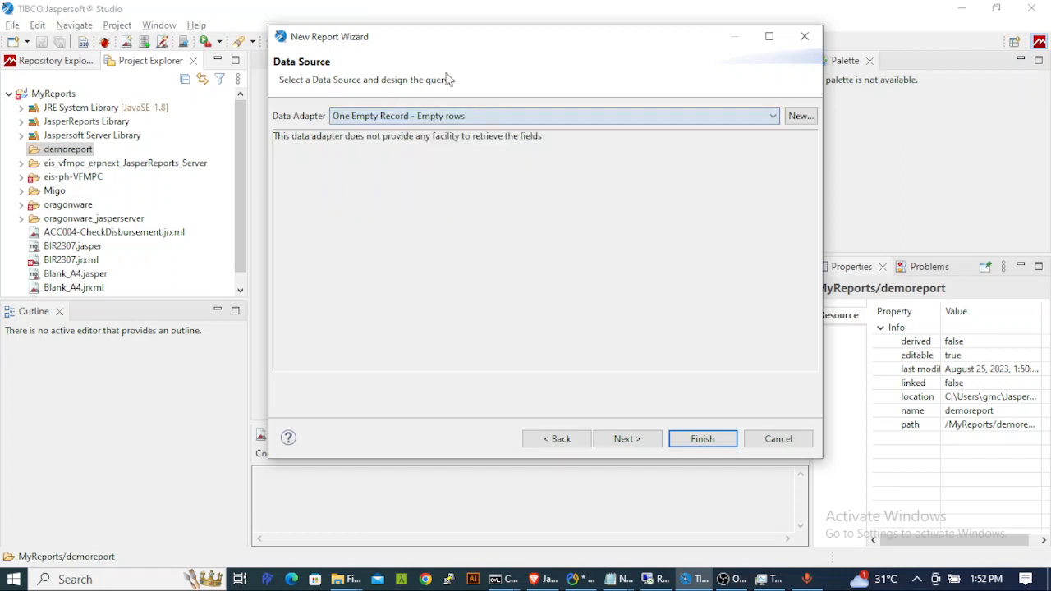
pyautogui.click(465, 120)
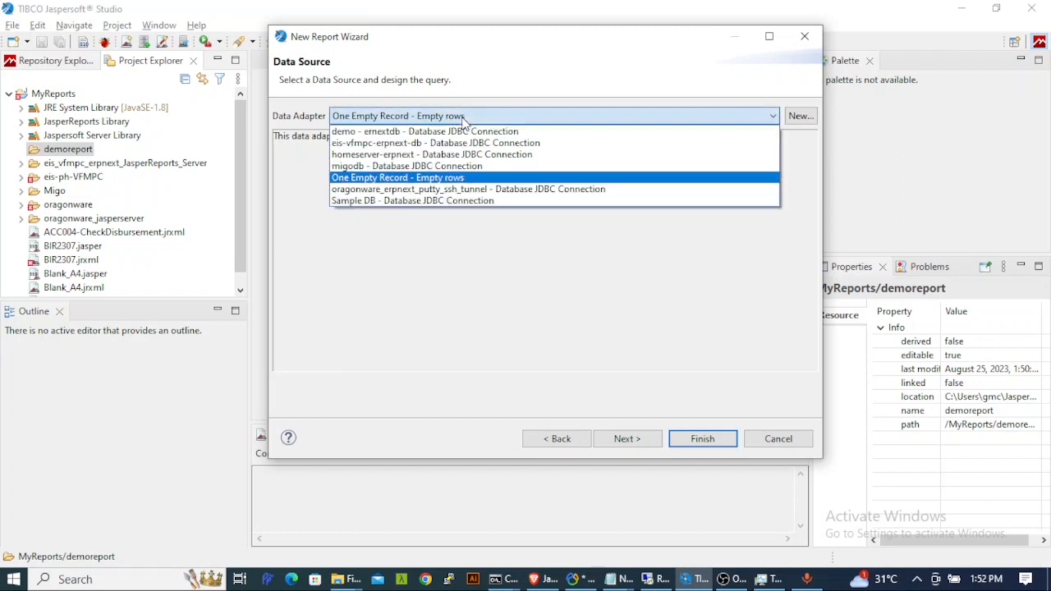
pyautogui.click(386, 133)
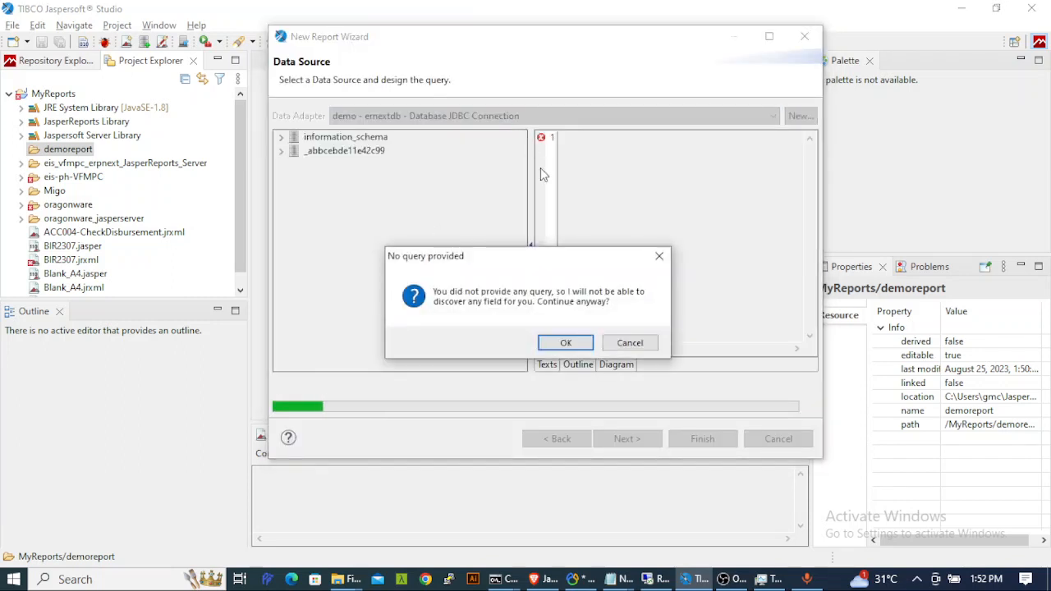
pyautogui.click(565, 343)
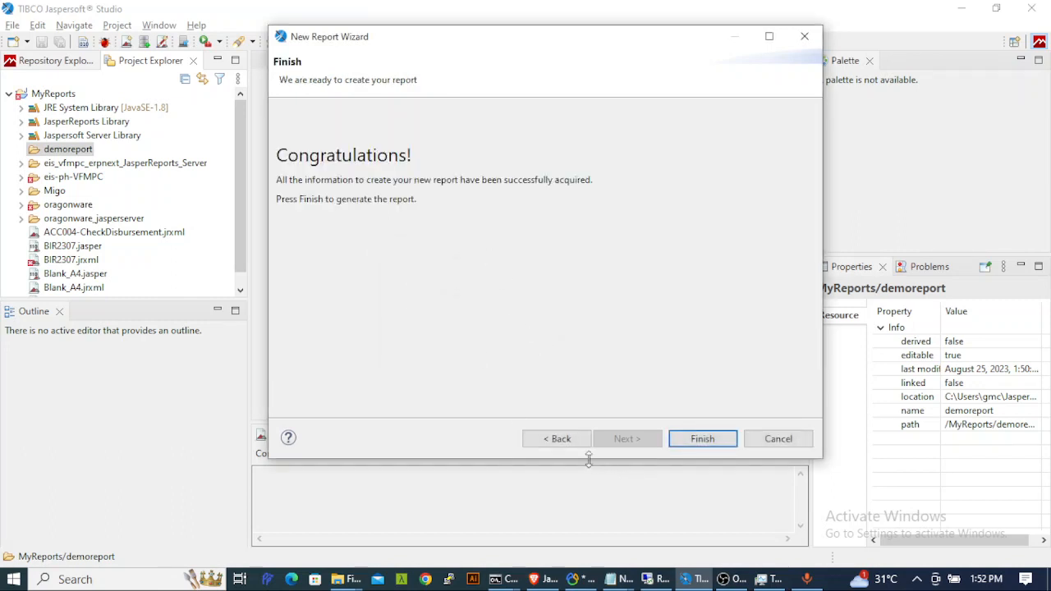
pyautogui.click(557, 438)
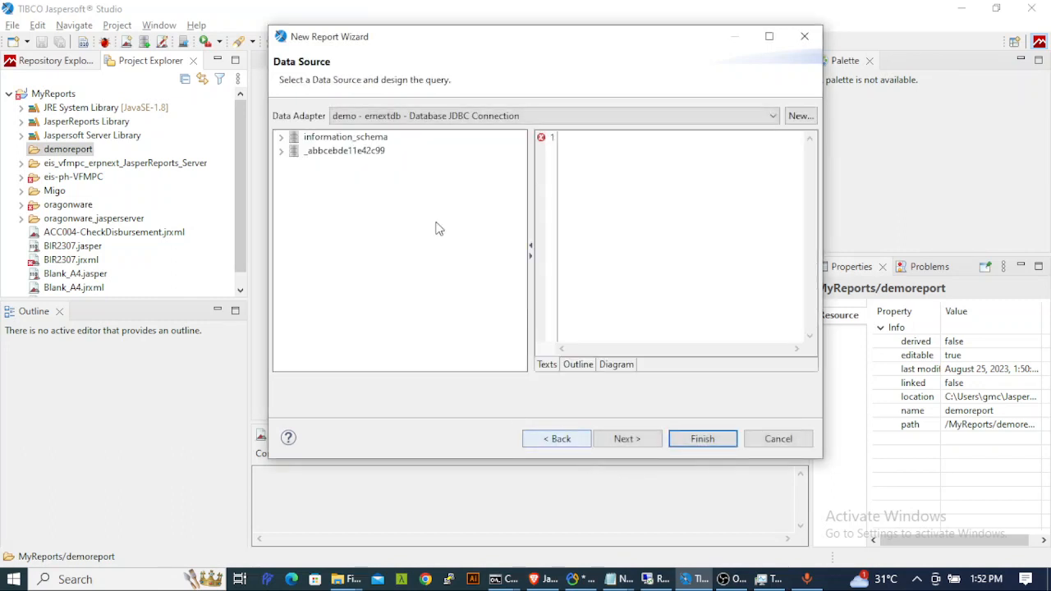
pyautogui.click(427, 118)
pyautogui.click(425, 134)
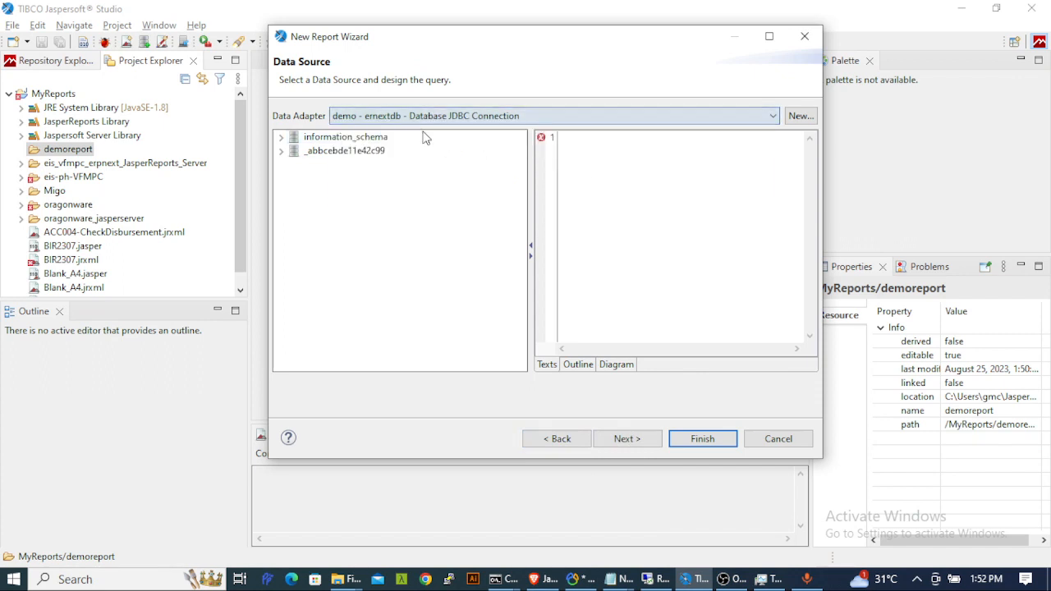
pyautogui.click(383, 138)
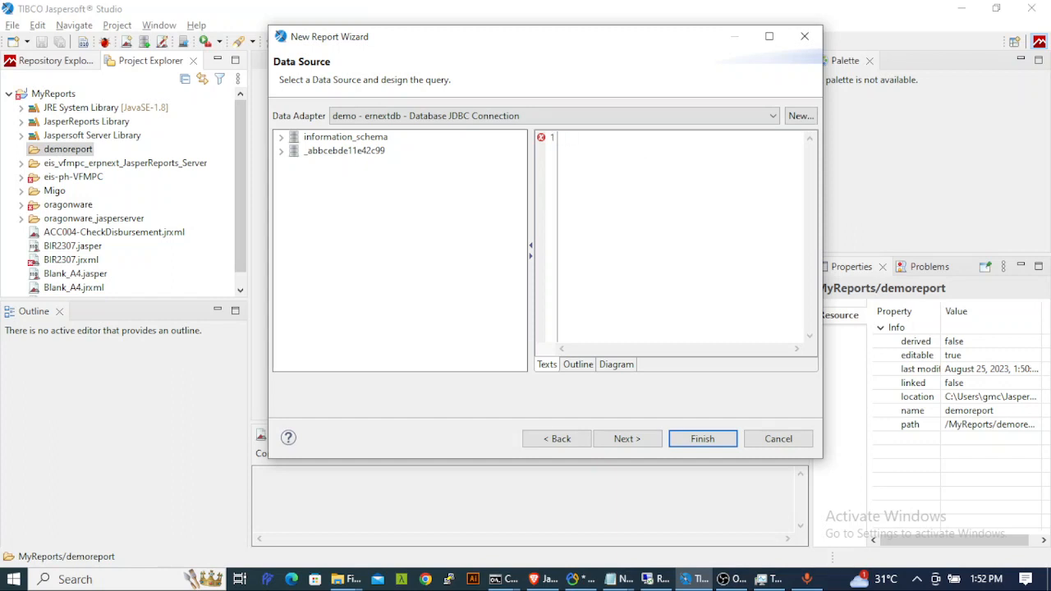
# - Bring up Navicat's query selecting name, posting_date and customer_name from tabSales Invoice
pyautogui.click(583, 580)
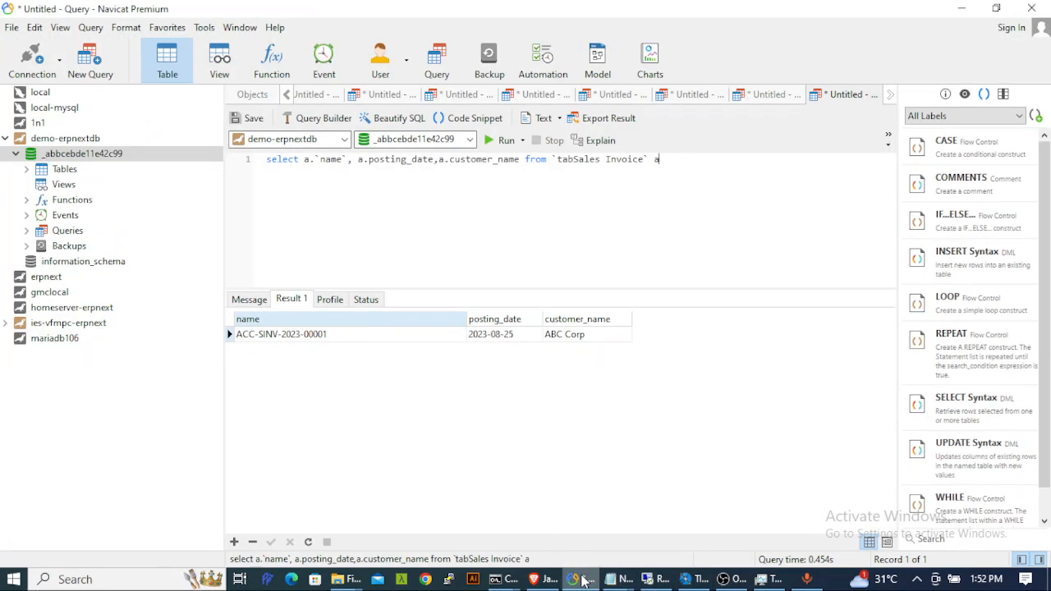
pyautogui.moveTo(682, 166); pyautogui.dragTo(209, 162)
pyautogui.click(350, 171)
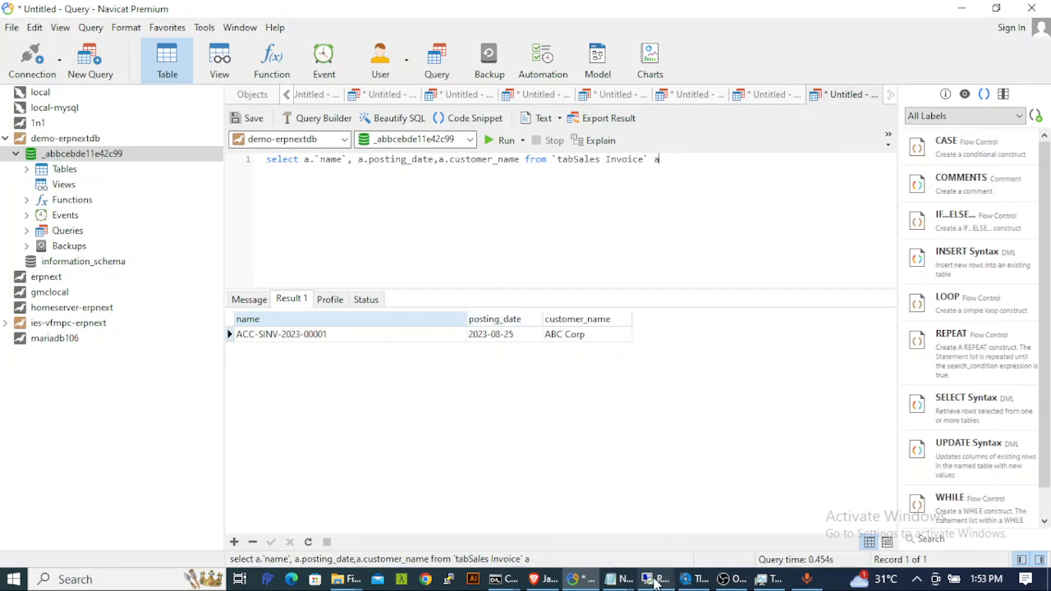
# - Reload the ERPNext home page in the browser and go to its login page
pyautogui.click(543, 579)
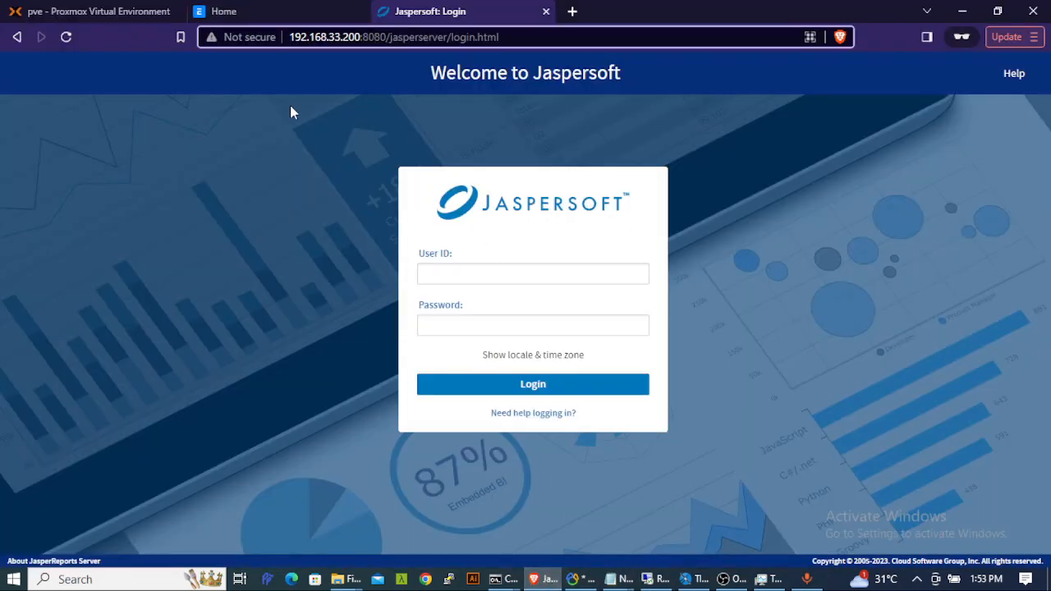
pyautogui.click(271, 10)
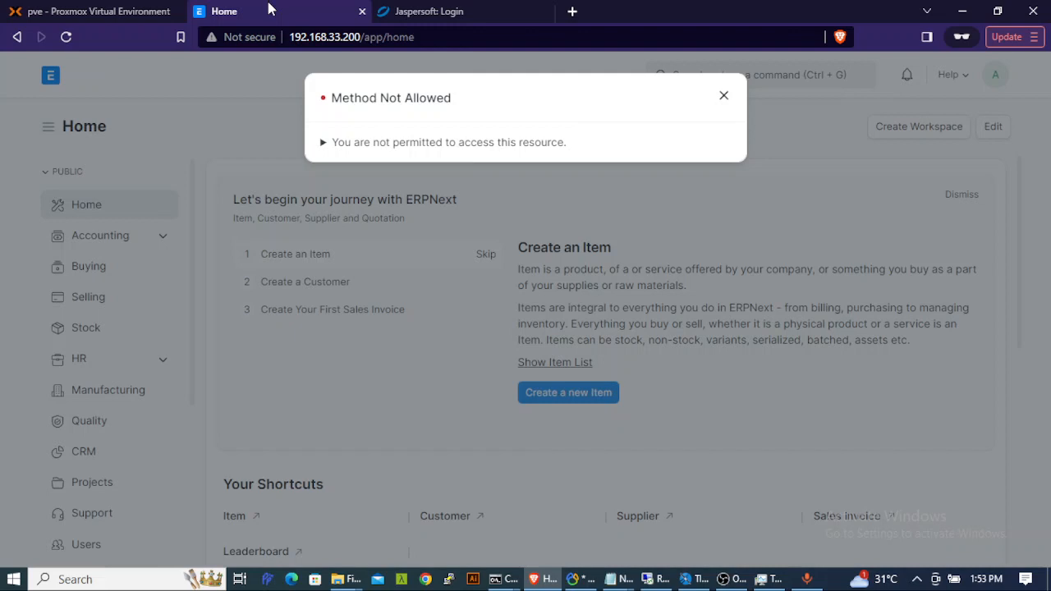
pyautogui.click(724, 96)
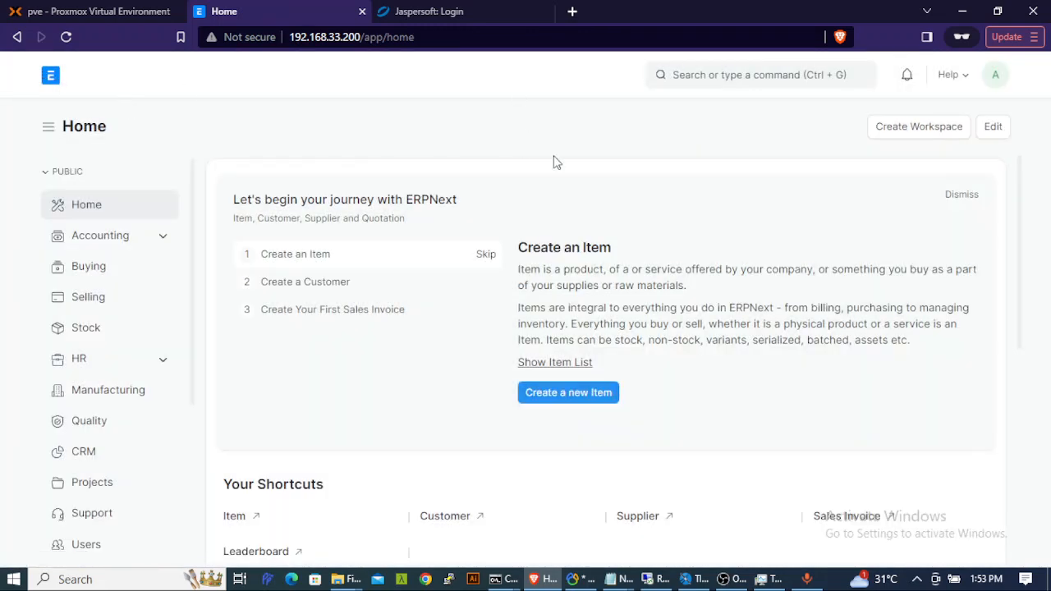
pyautogui.click(66, 38)
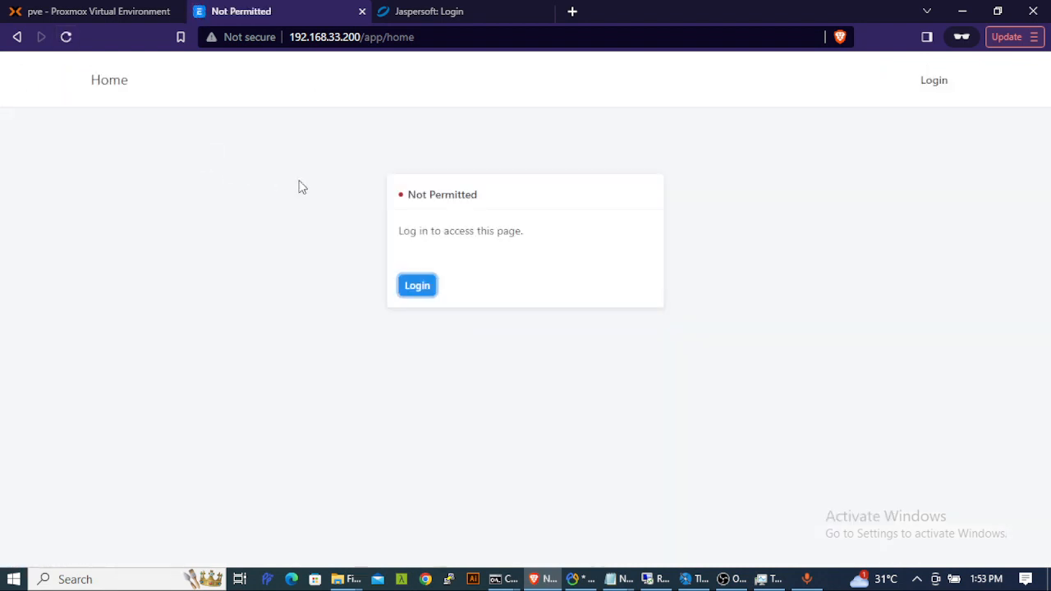
pyautogui.click(421, 285)
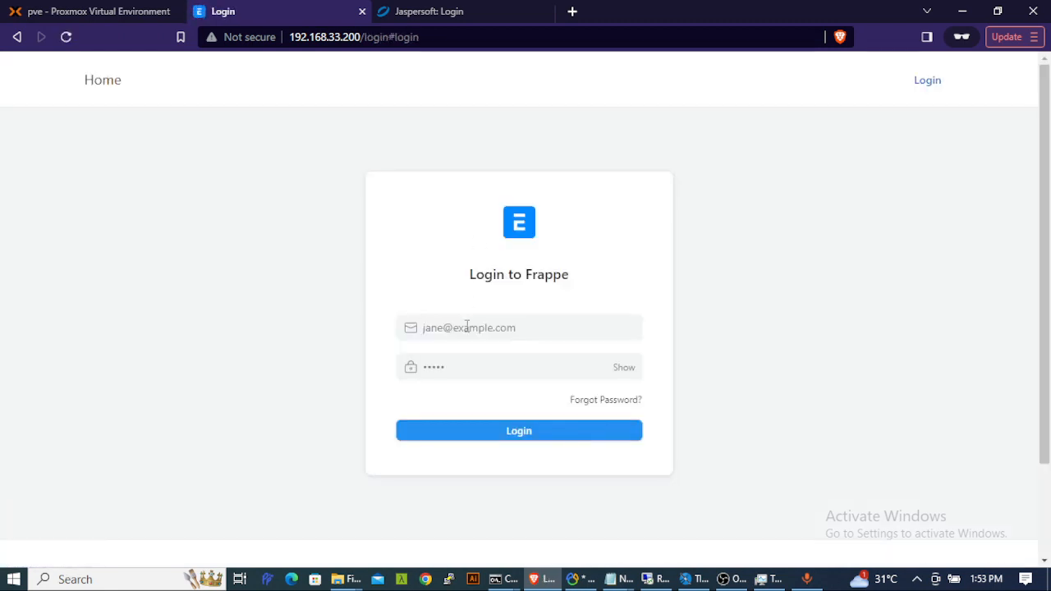
# - Log in with the administrator account, then return to login after the Not Permitted page
pyautogui.click(466, 326)
pyautogui.write('ator')
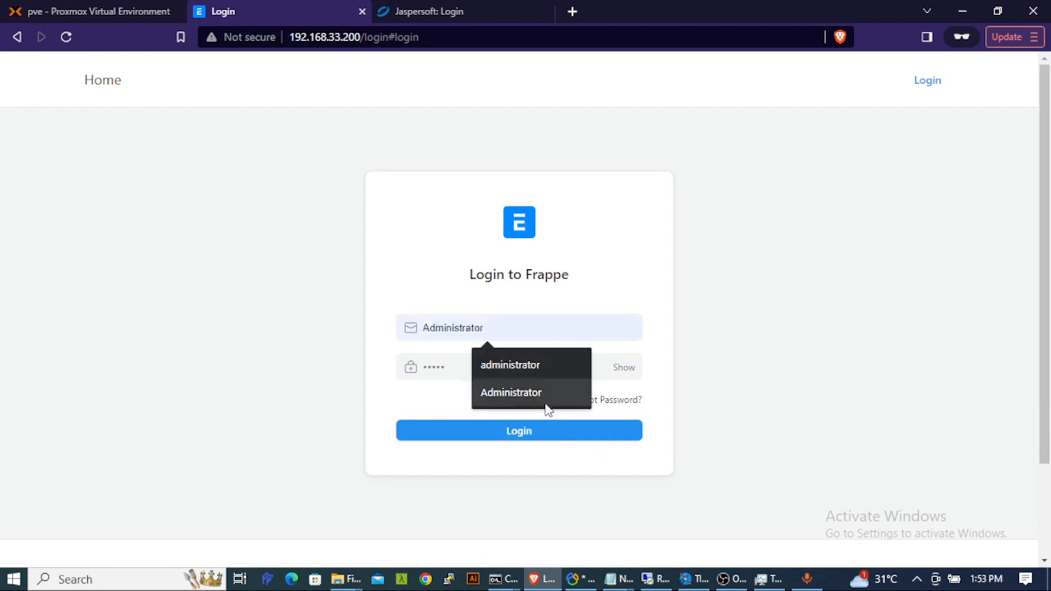
pyautogui.click(545, 395)
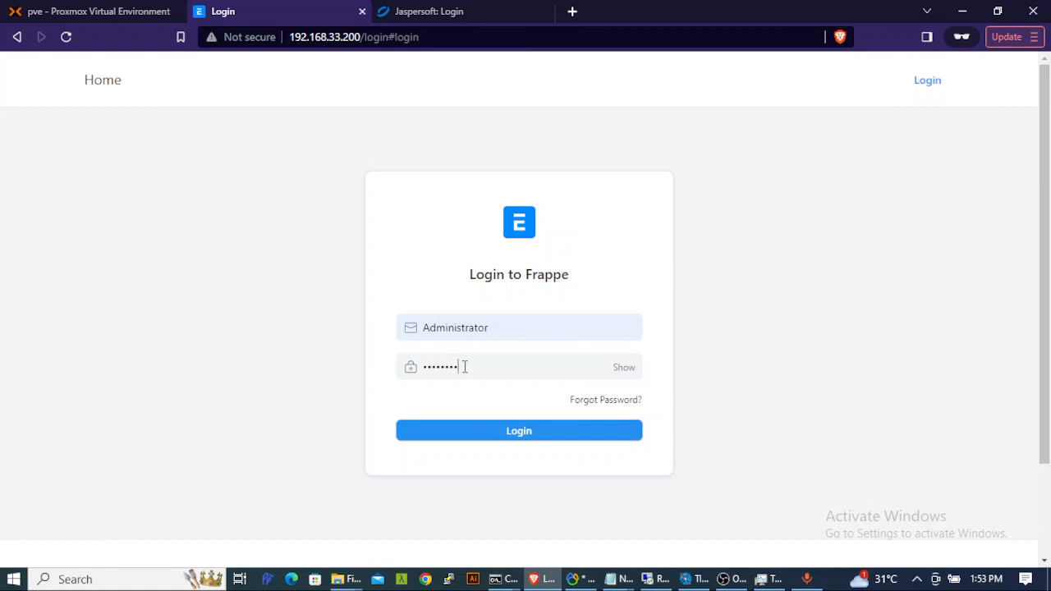
pyautogui.press('Return')
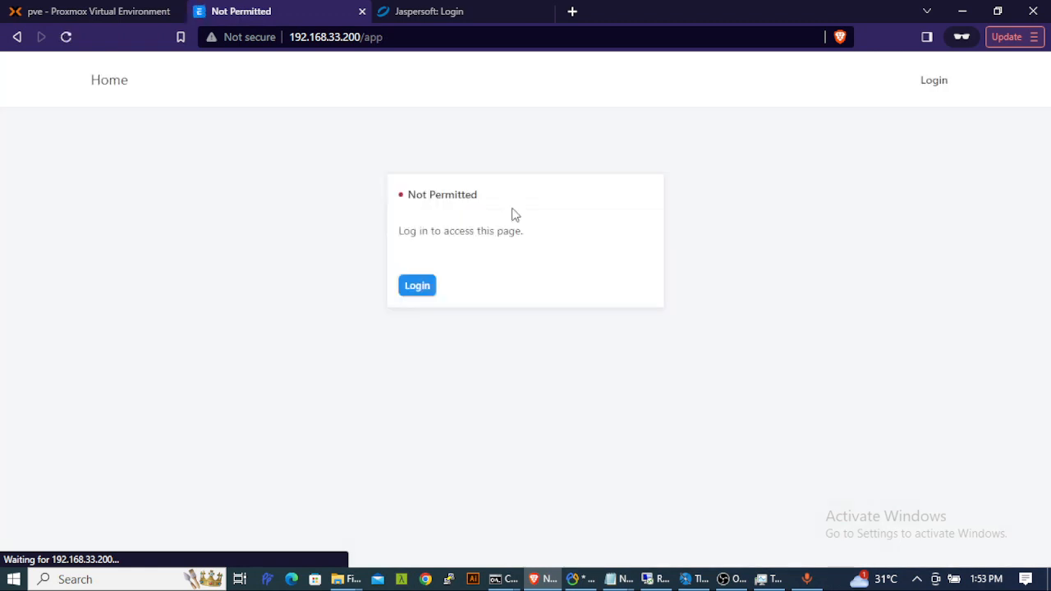
pyautogui.click(413, 287)
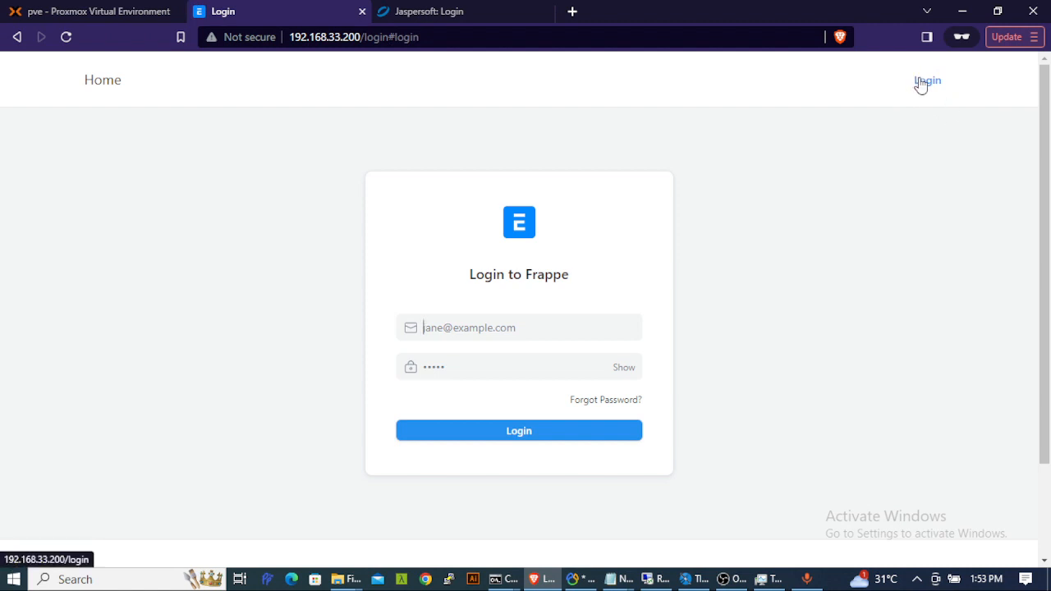
# - Open a new private tab in Brave and close the old ERPNext login tab
pyautogui.click(1037, 38)
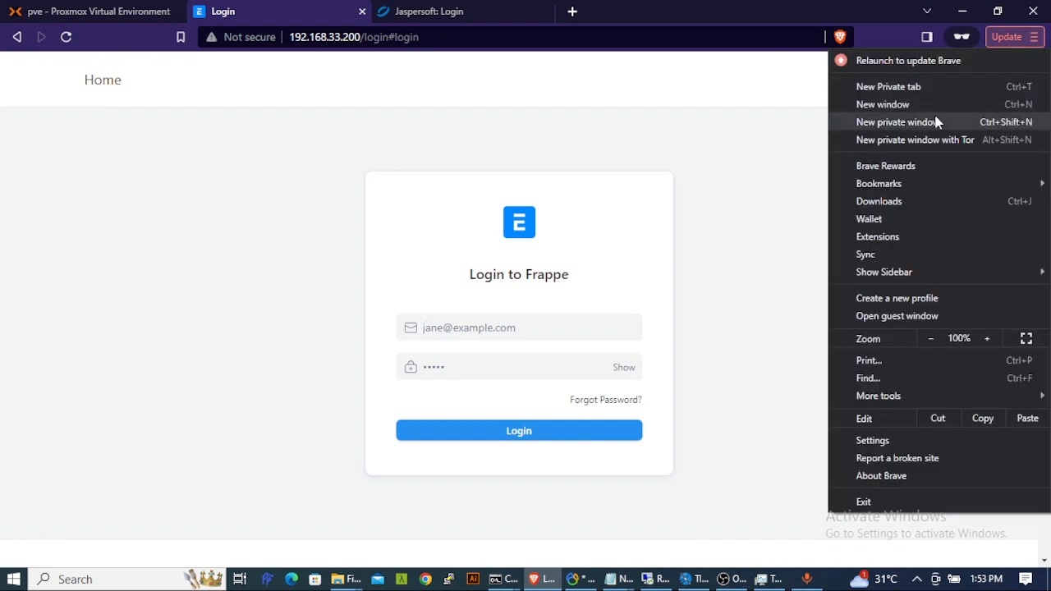
pyautogui.click(933, 85)
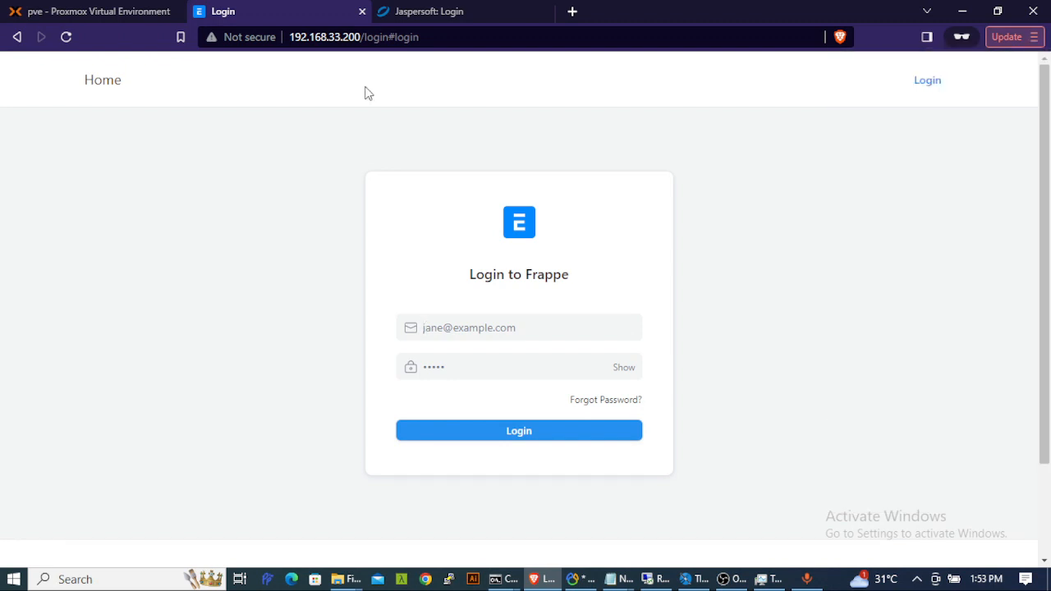
pyautogui.click(345, 18)
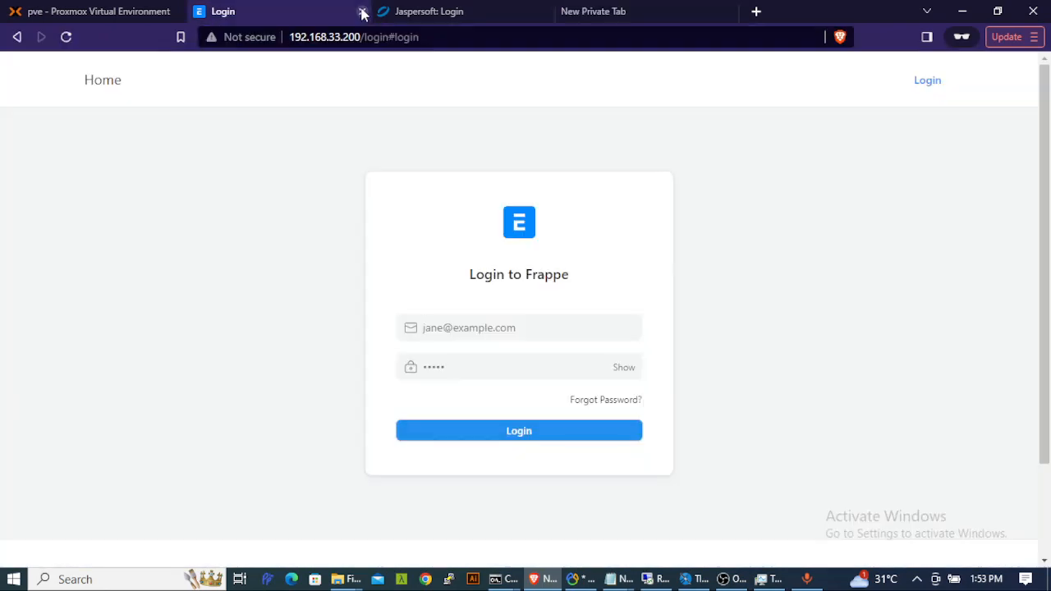
pyautogui.click(362, 11)
pyautogui.click(423, 15)
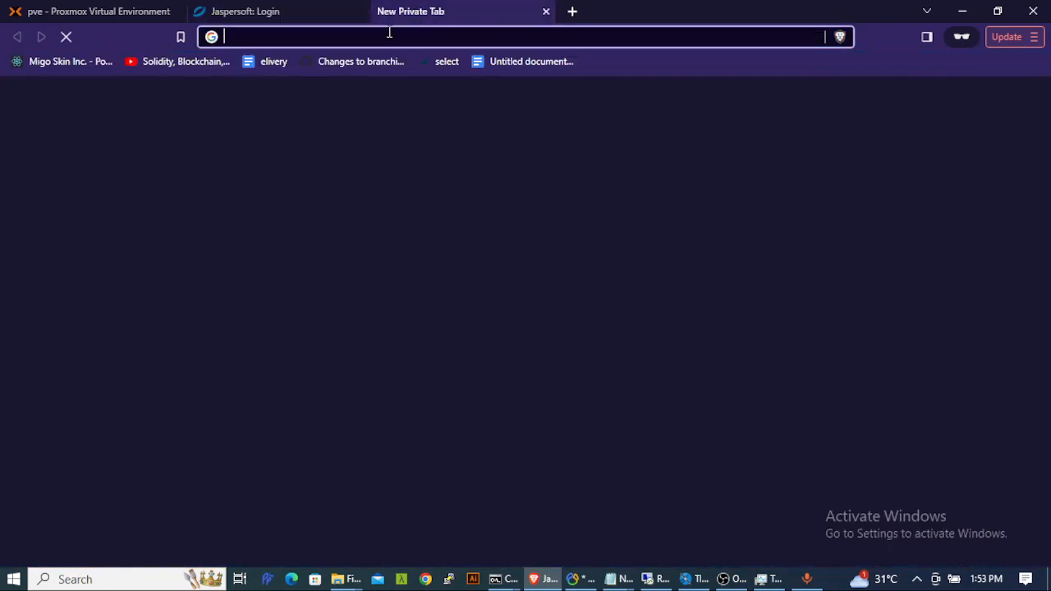
# - Load the ERPNext server at 192.168.33.200 and sign in as administrator
pyautogui.write('192')
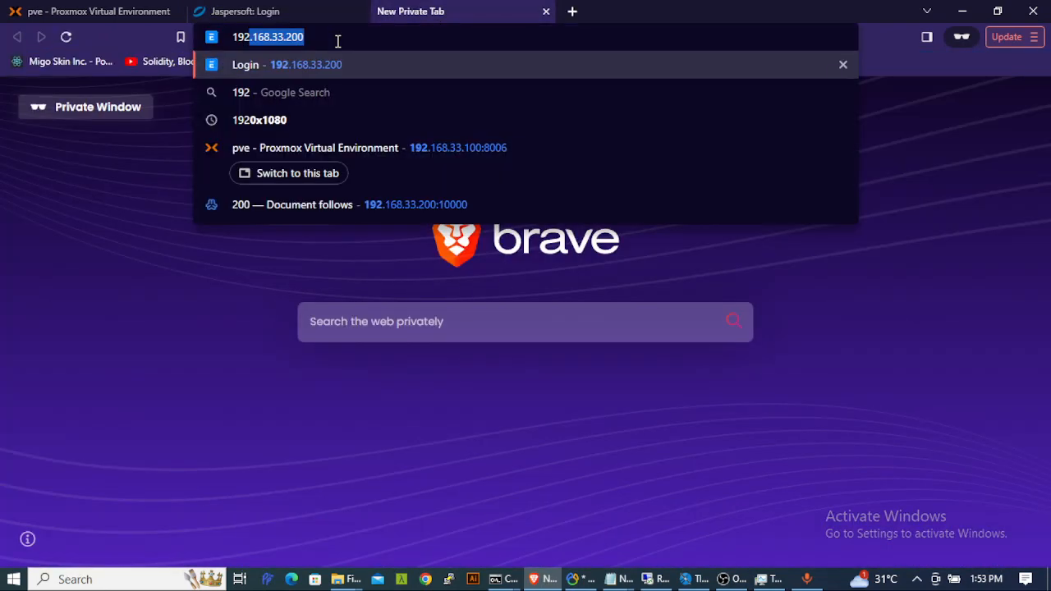
pyautogui.press('Return')
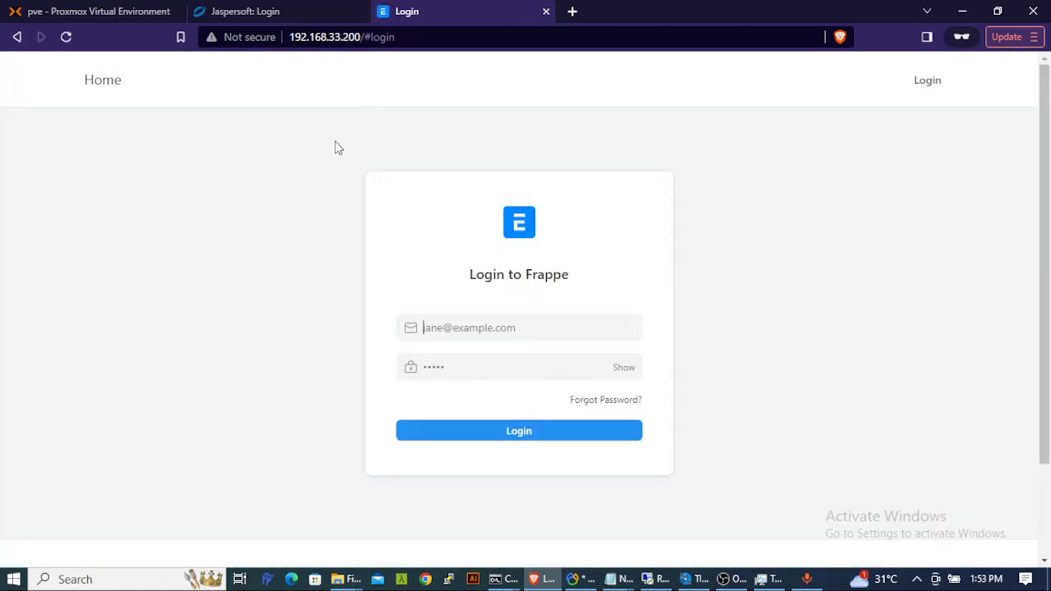
pyautogui.click(468, 329)
pyautogui.click(487, 368)
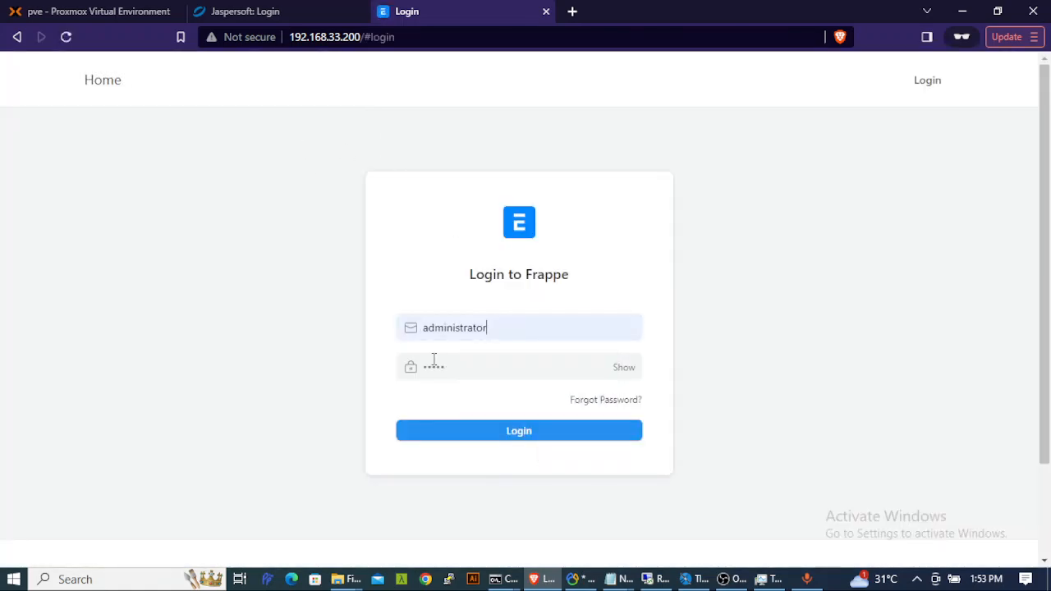
pyautogui.click(451, 361)
pyautogui.press('Return')
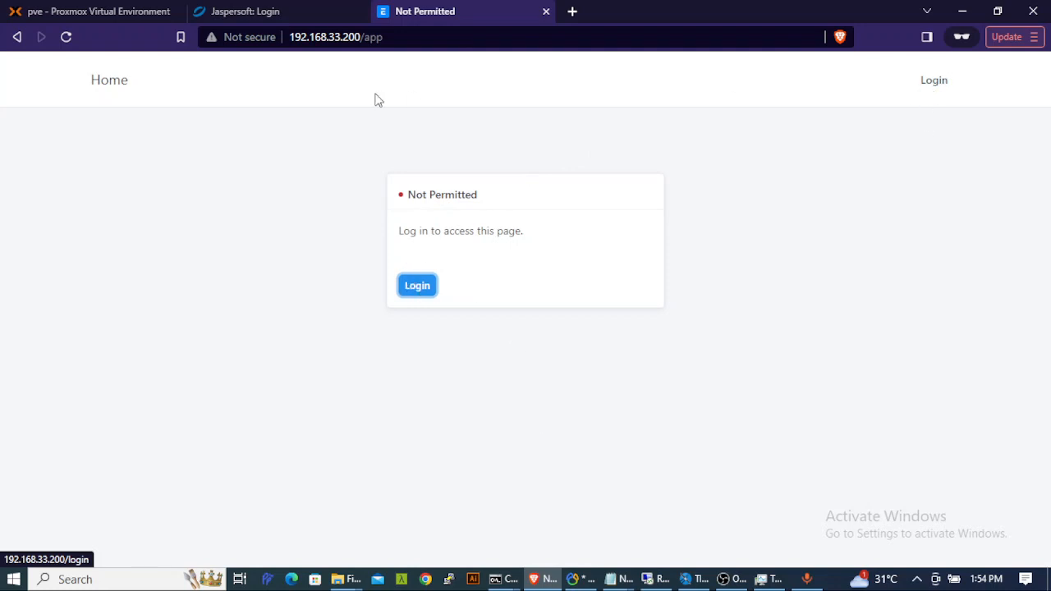
# - Close the Not Permitted tab, reload 192.168.33.200 in a new tab, then return to Navicat
pyautogui.click(546, 12)
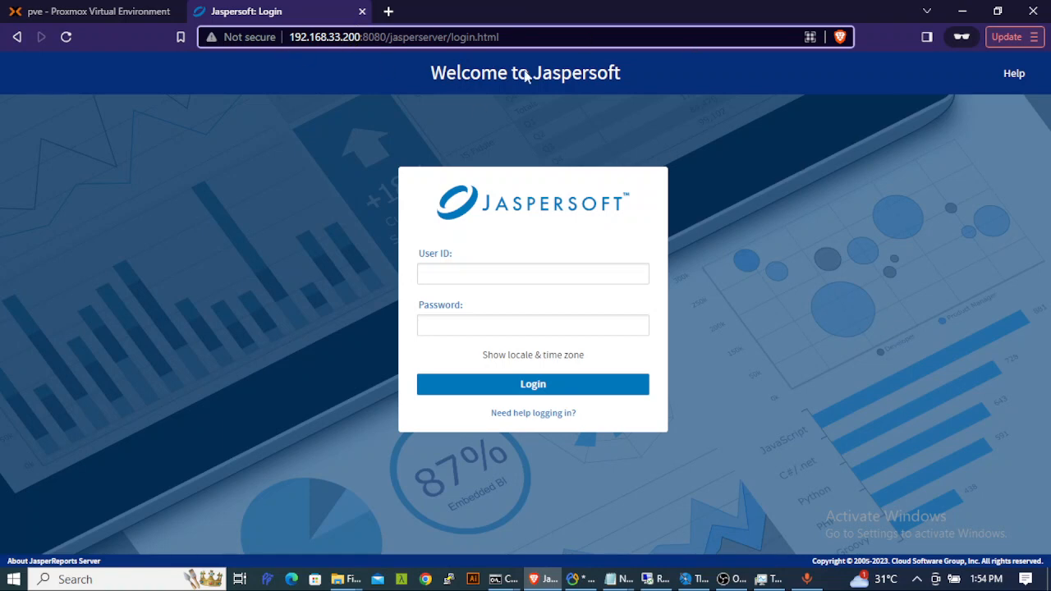
pyautogui.click(387, 11)
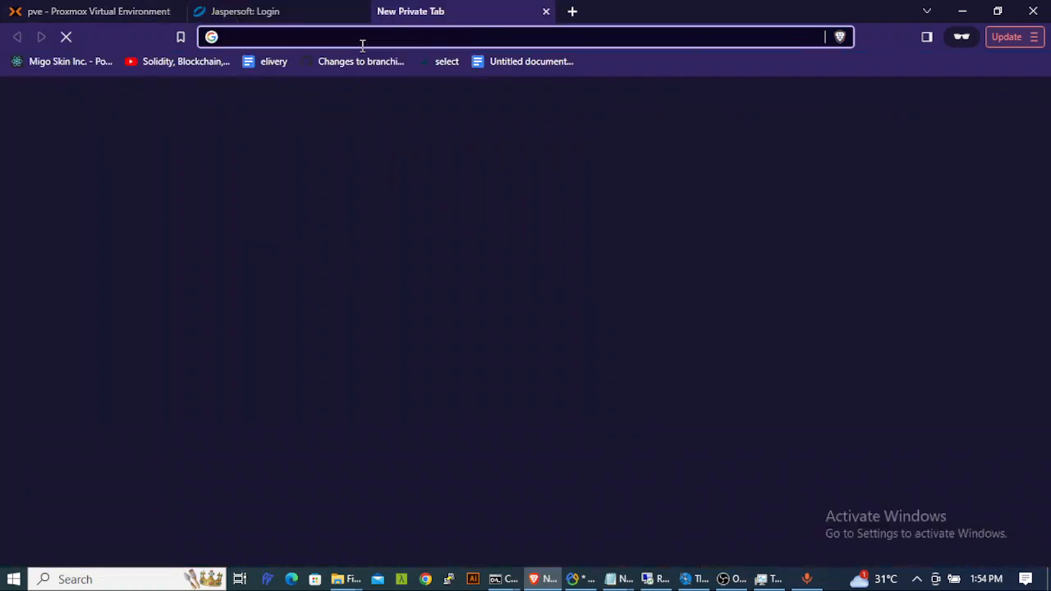
pyautogui.write('192.168.33.200')
pyautogui.press('Return')
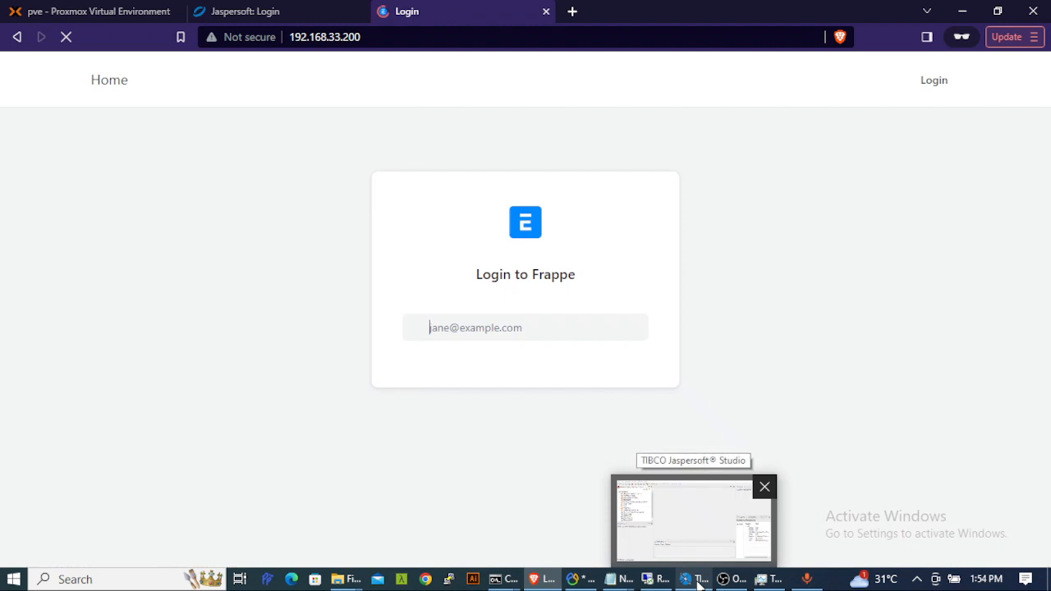
pyautogui.click(584, 579)
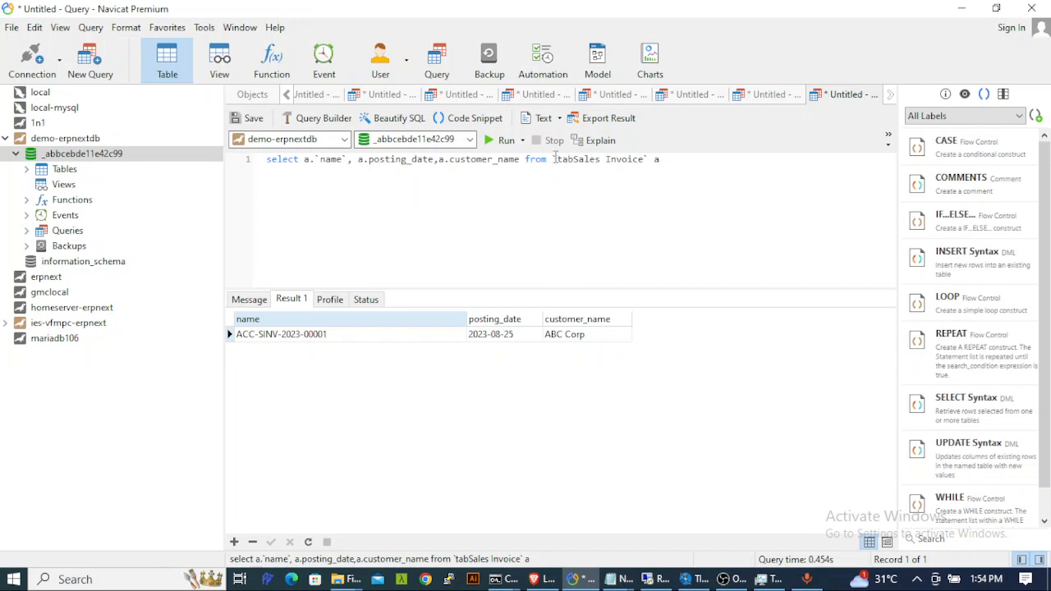
pyautogui.moveTo(559, 159); pyautogui.dragTo(644, 158)
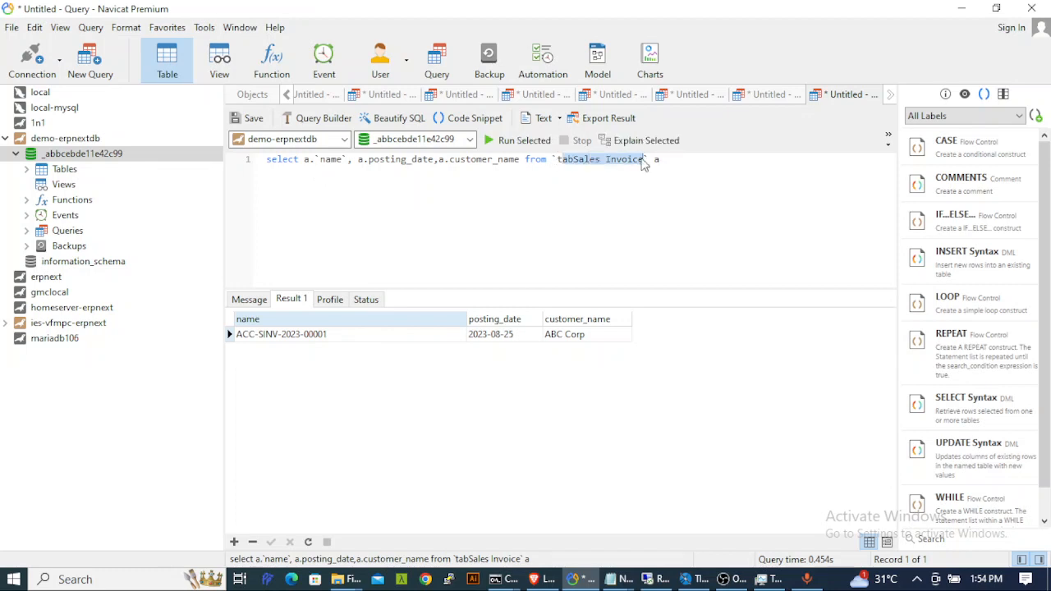
pyautogui.moveTo(556, 159); pyautogui.dragTo(649, 161)
pyautogui.press('End')
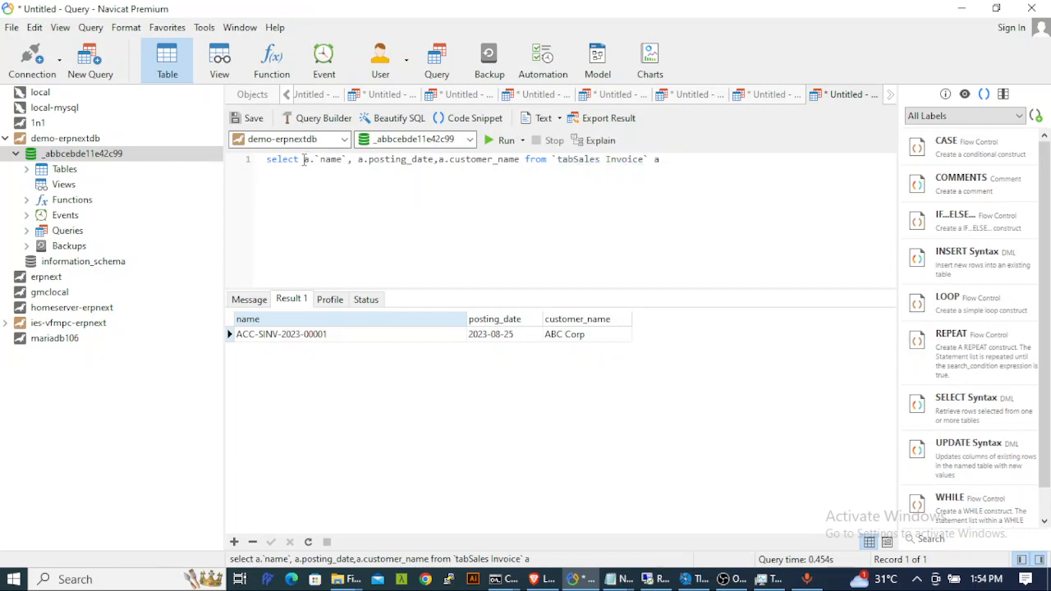
pyautogui.moveTo(304, 159); pyautogui.dragTo(341, 159)
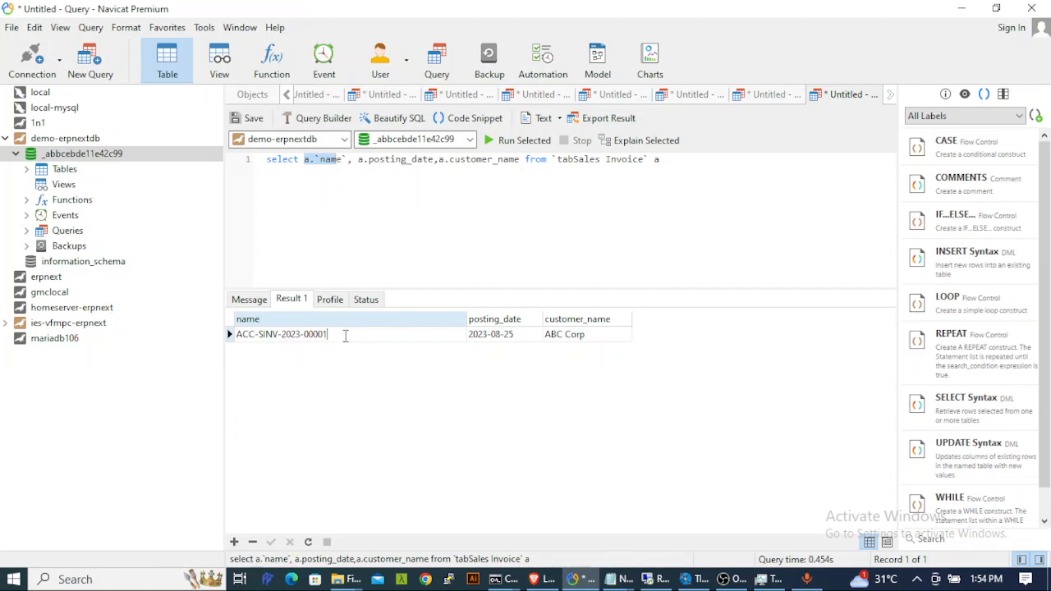
pyautogui.moveTo(345, 337); pyautogui.dragTo(193, 342)
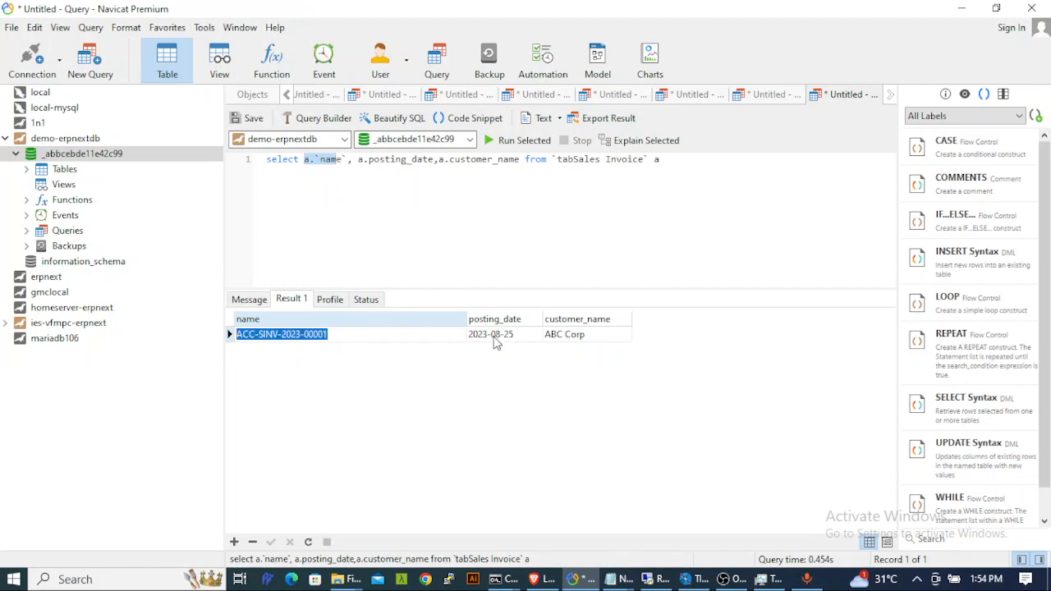
pyautogui.click(367, 334)
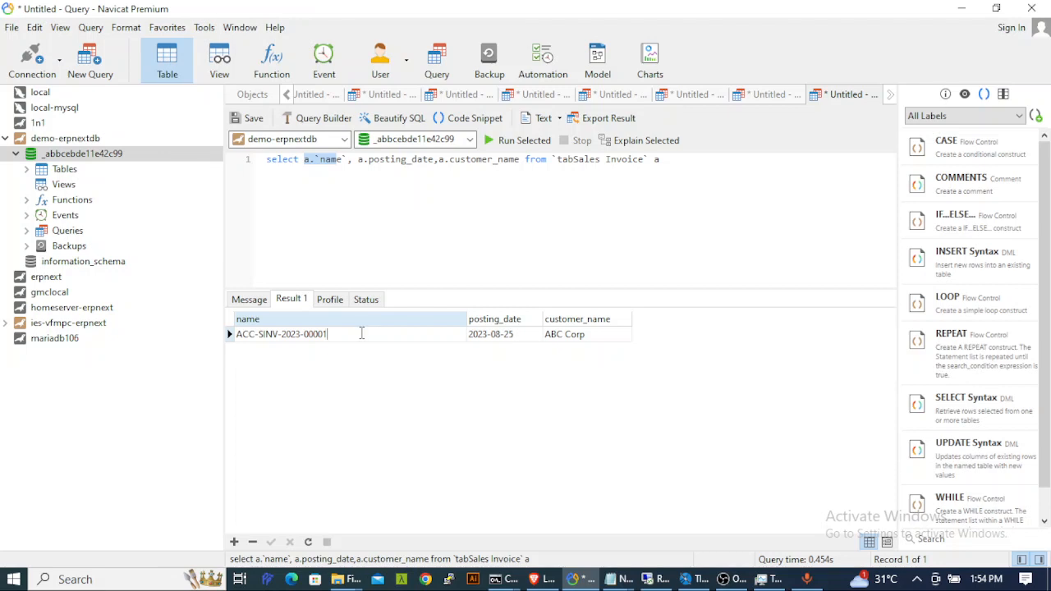
pyautogui.moveTo(343, 334); pyautogui.dragTo(205, 340)
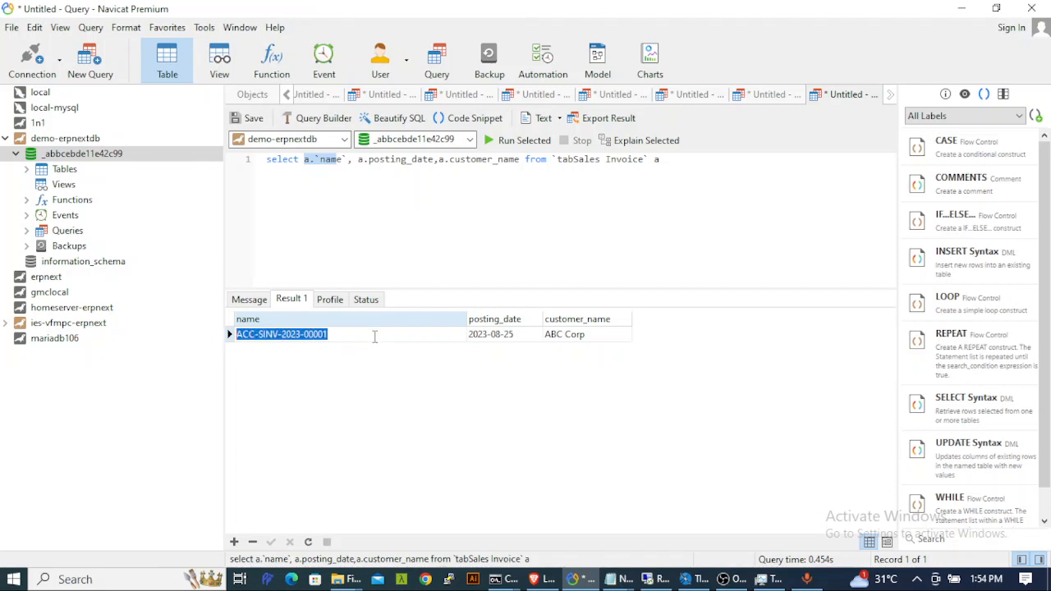
pyautogui.click(375, 336)
pyautogui.moveTo(329, 336); pyautogui.dragTo(217, 337)
pyautogui.click(368, 338)
pyautogui.moveTo(333, 337); pyautogui.dragTo(227, 337)
pyautogui.click(389, 337)
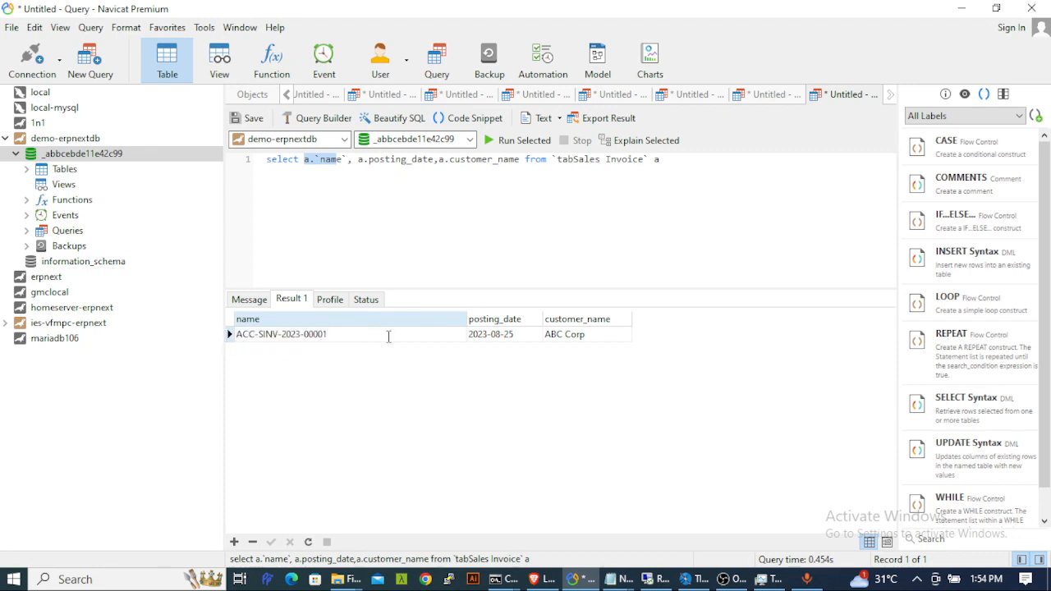
pyautogui.click(504, 337)
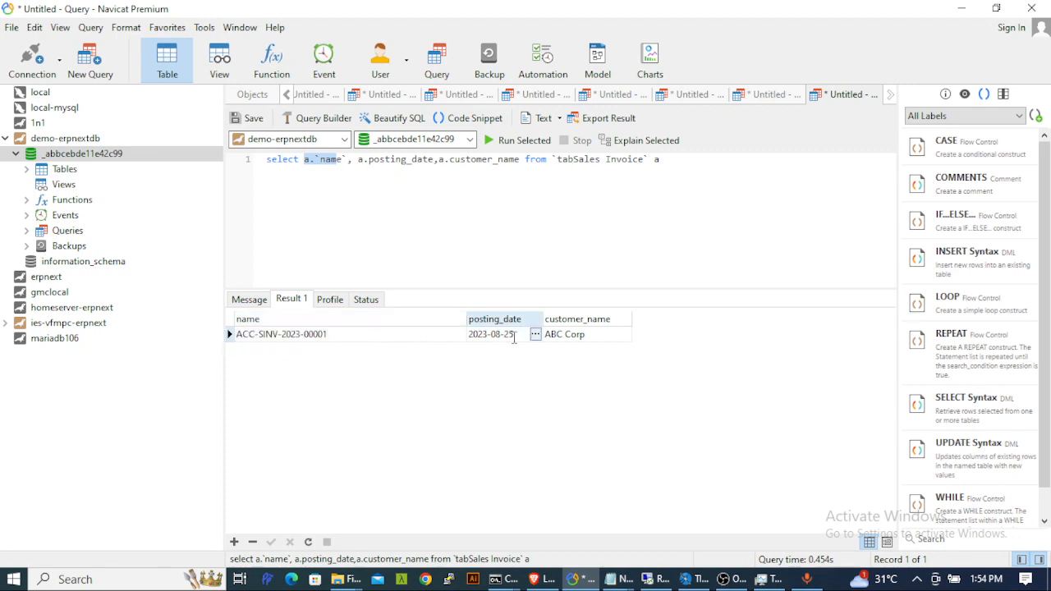
pyautogui.moveTo(515, 336); pyautogui.dragTo(462, 337)
pyautogui.click(598, 333)
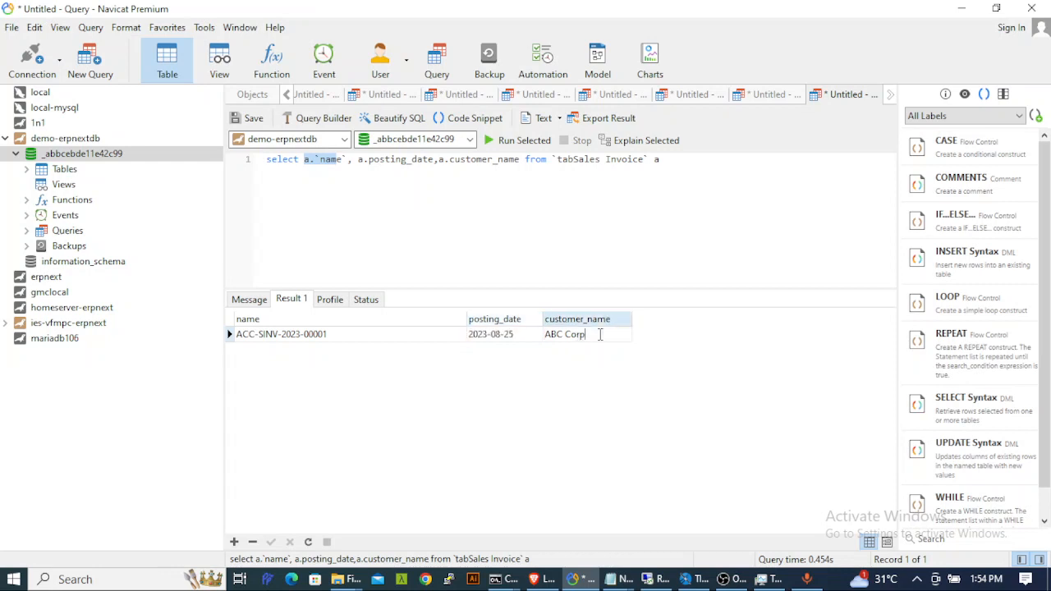
pyautogui.moveTo(598, 333); pyautogui.dragTo(533, 339)
pyautogui.click(569, 205)
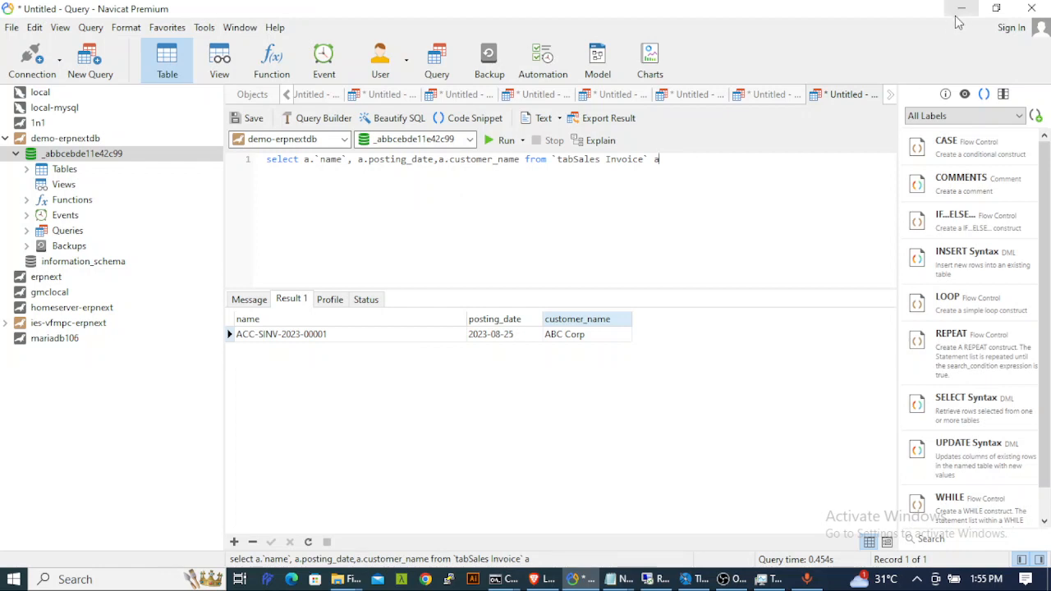
pyautogui.moveTo(683, 159); pyautogui.dragTo(158, 161)
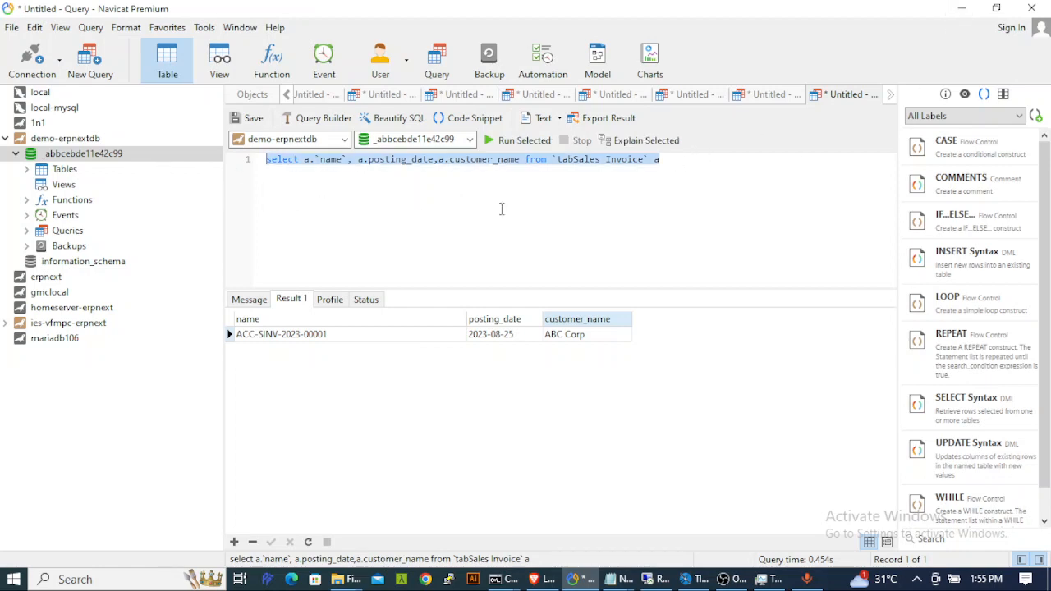
pyautogui.click(600, 205)
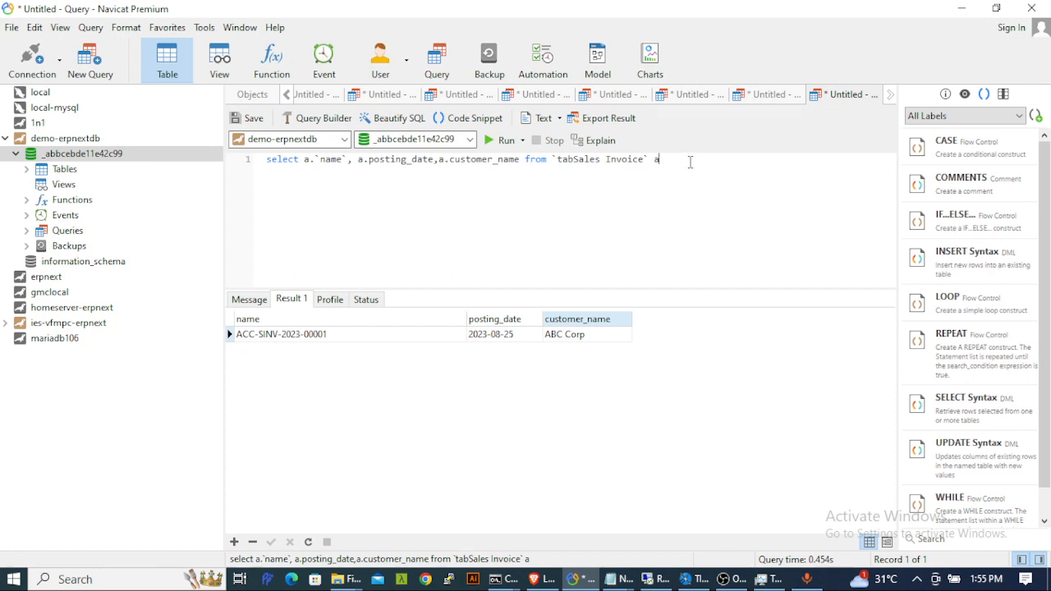
pyautogui.moveTo(690, 162); pyautogui.dragTo(244, 165)
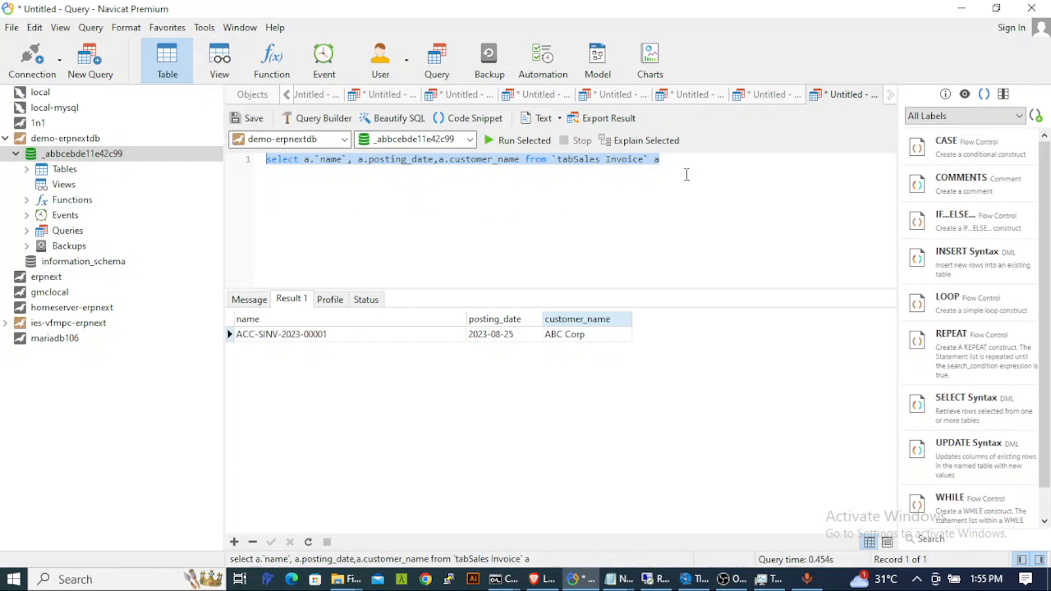
pyautogui.click(675, 158)
pyautogui.moveTo(676, 158); pyautogui.dragTo(168, 157)
# - Paste the Sales Invoice SQL query into the wizard's query editor and continue to the Fields step
pyautogui.click(961, 8)
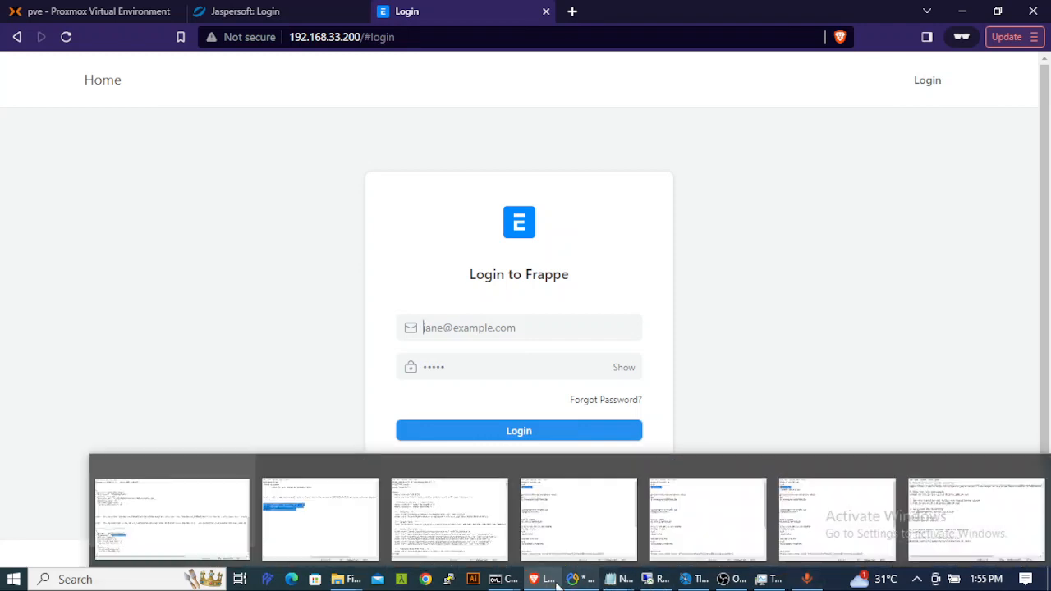
pyautogui.click(690, 579)
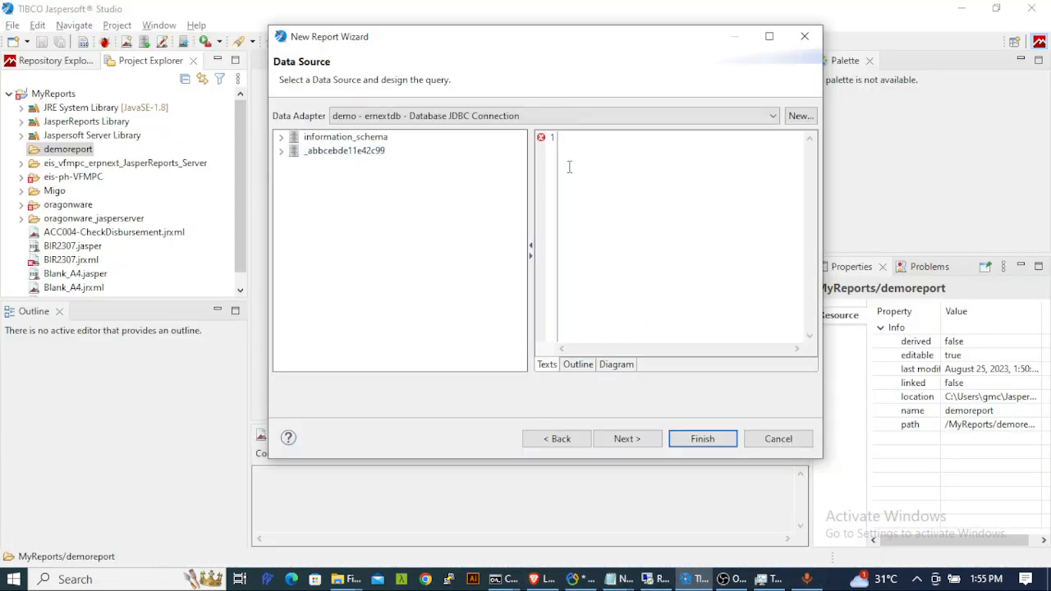
pyautogui.hotkey('ctrl', 'v')
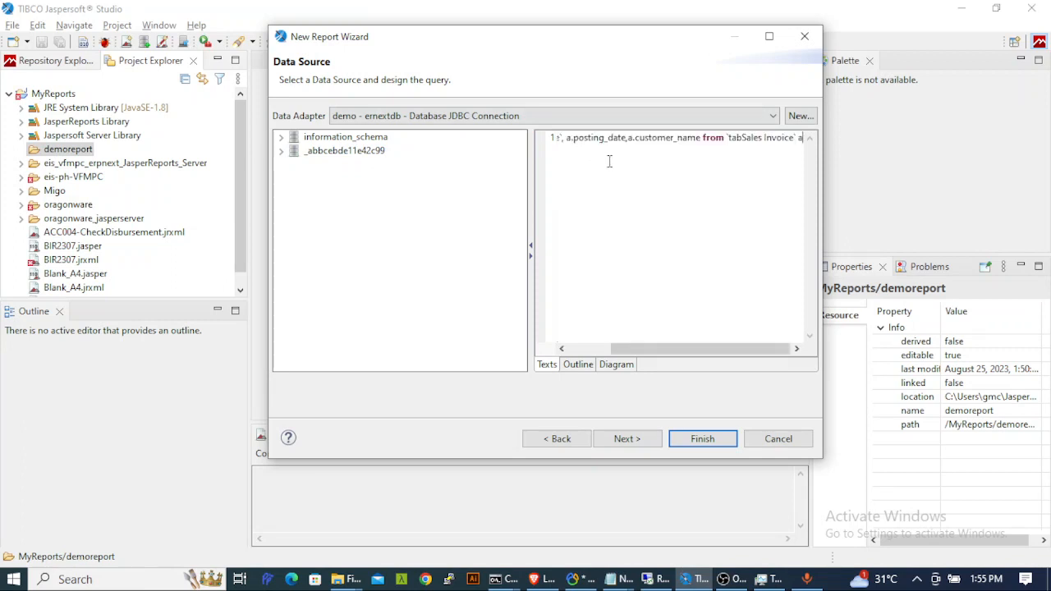
pyautogui.click(629, 441)
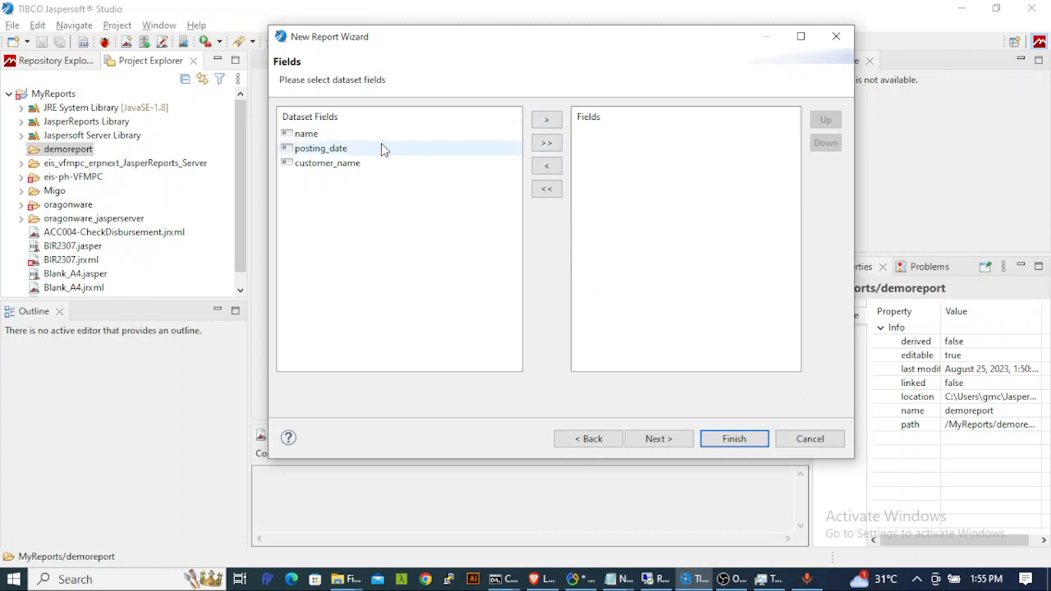
# - Add all three fields (name, posting_date, customer_name), skip grouping, and finish creating demoreport.jrxml
pyautogui.click(549, 145)
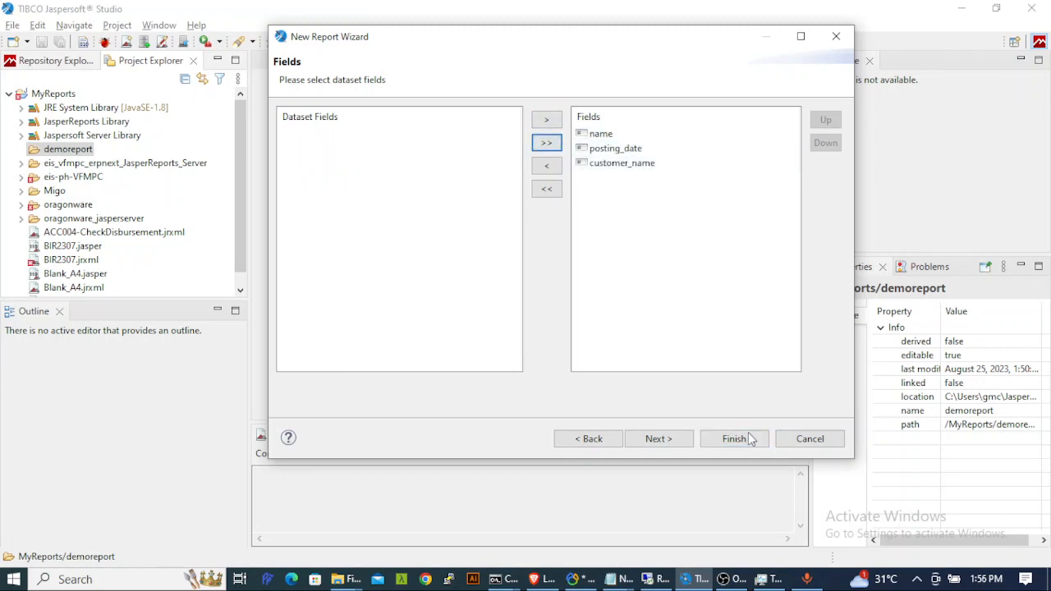
pyautogui.click(657, 439)
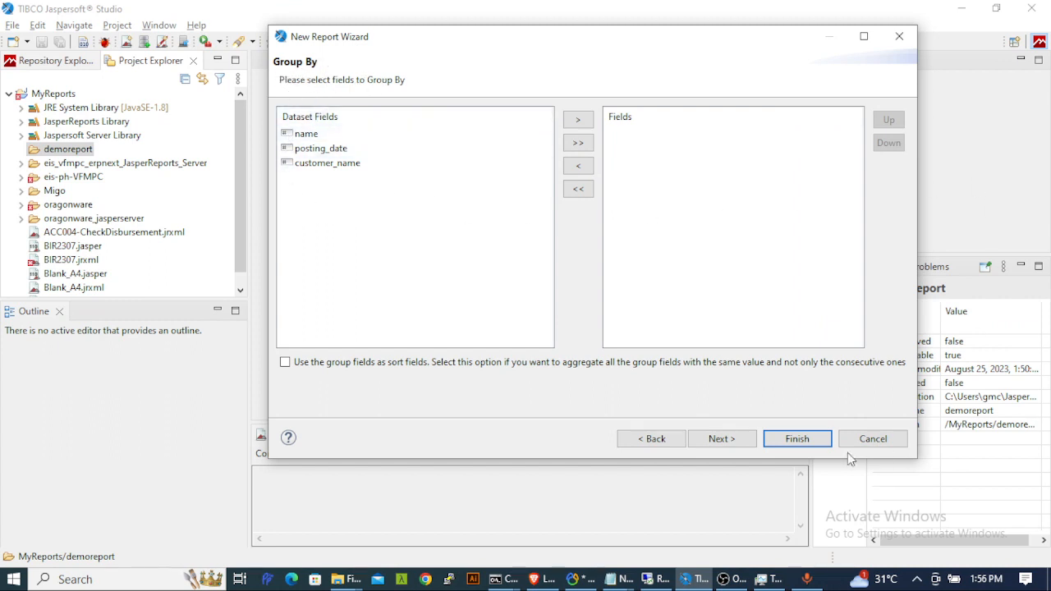
pyautogui.click(722, 439)
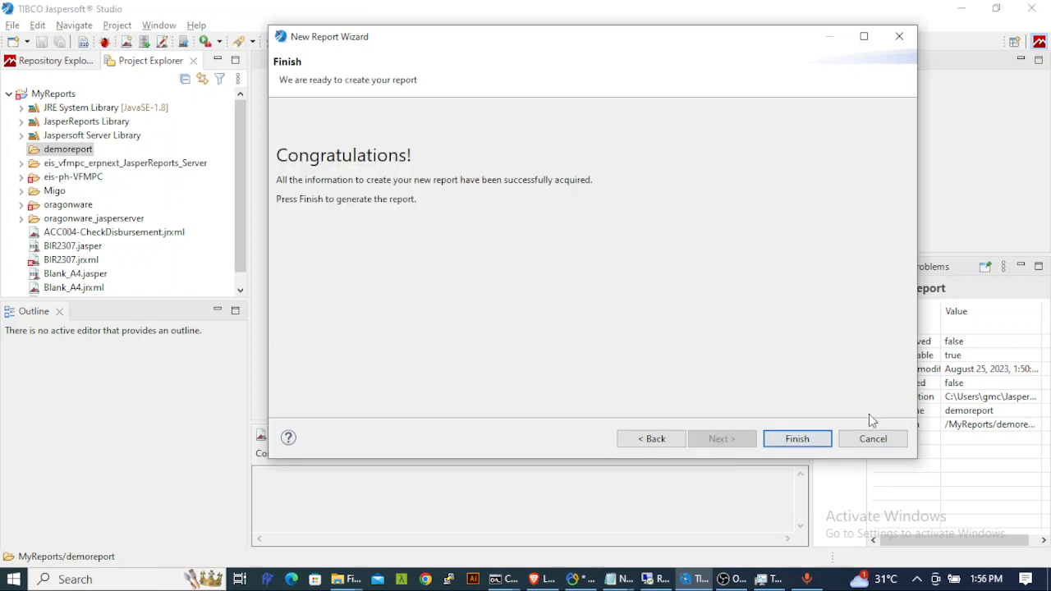
pyautogui.click(797, 439)
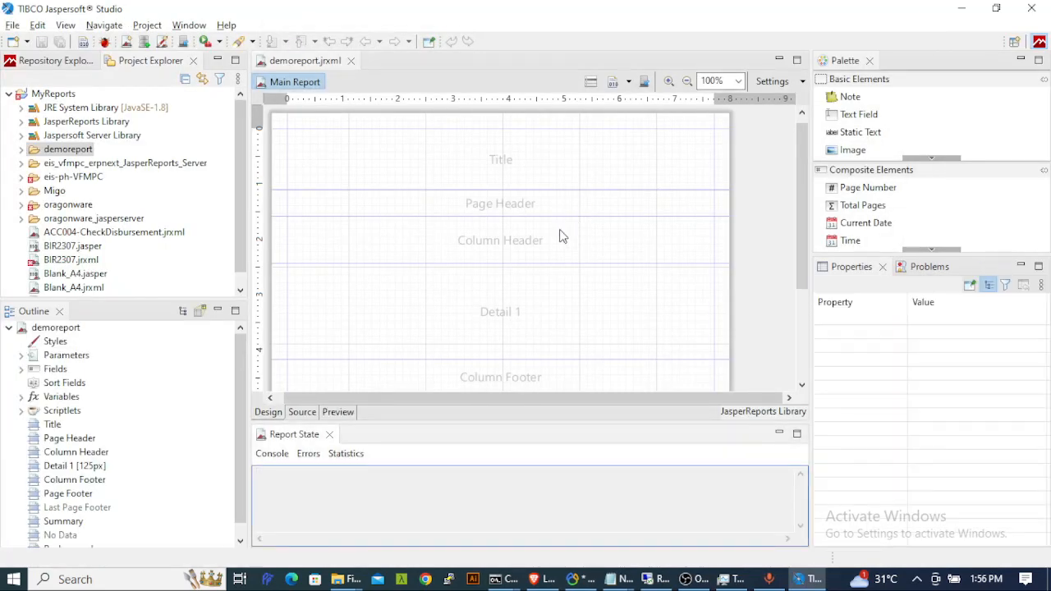
pyautogui.click(603, 163)
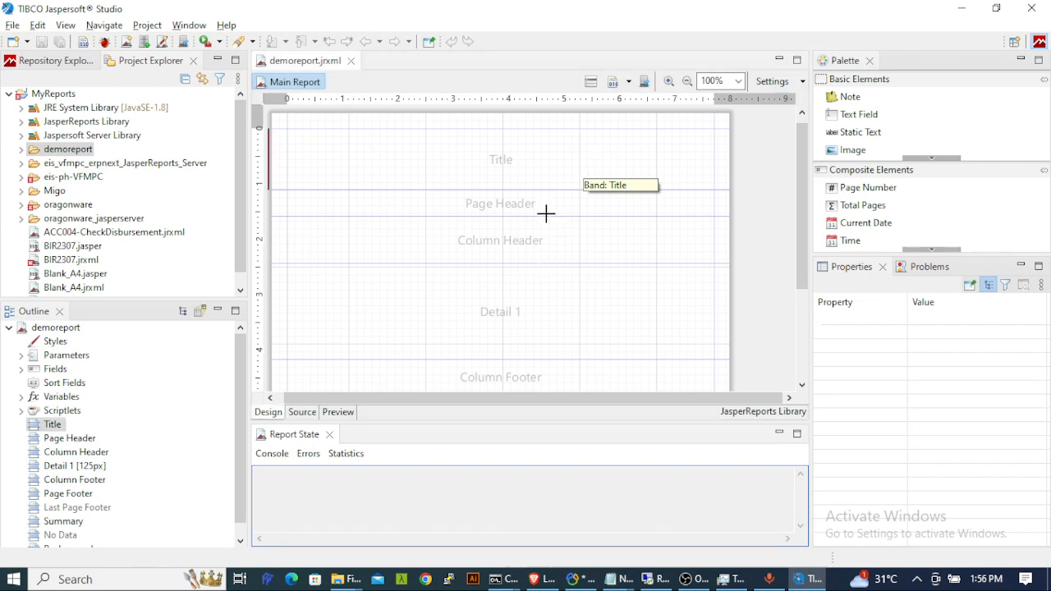
pyautogui.click(592, 157)
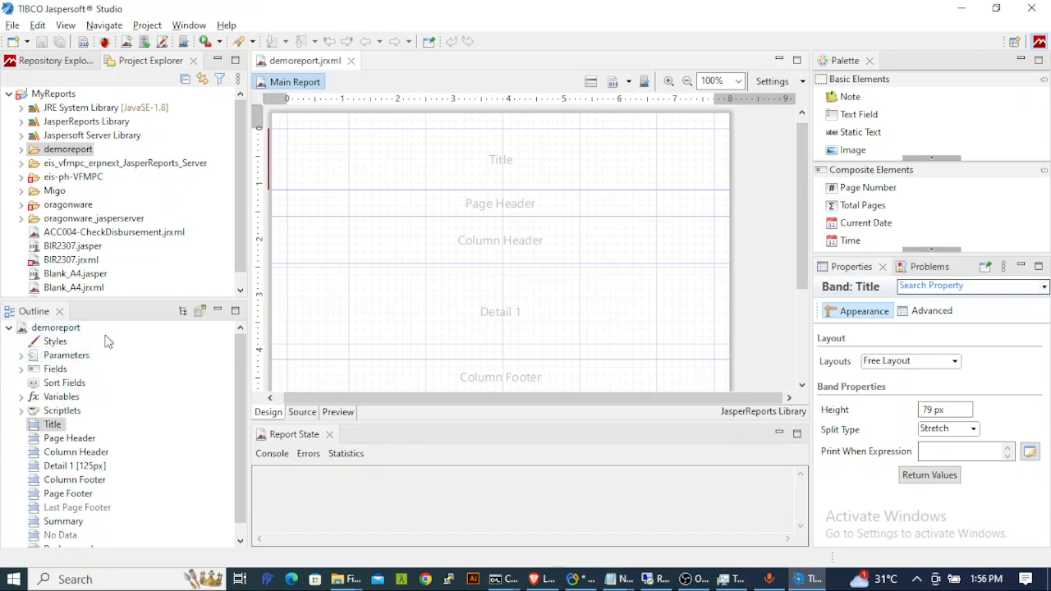
pyautogui.click(10, 328)
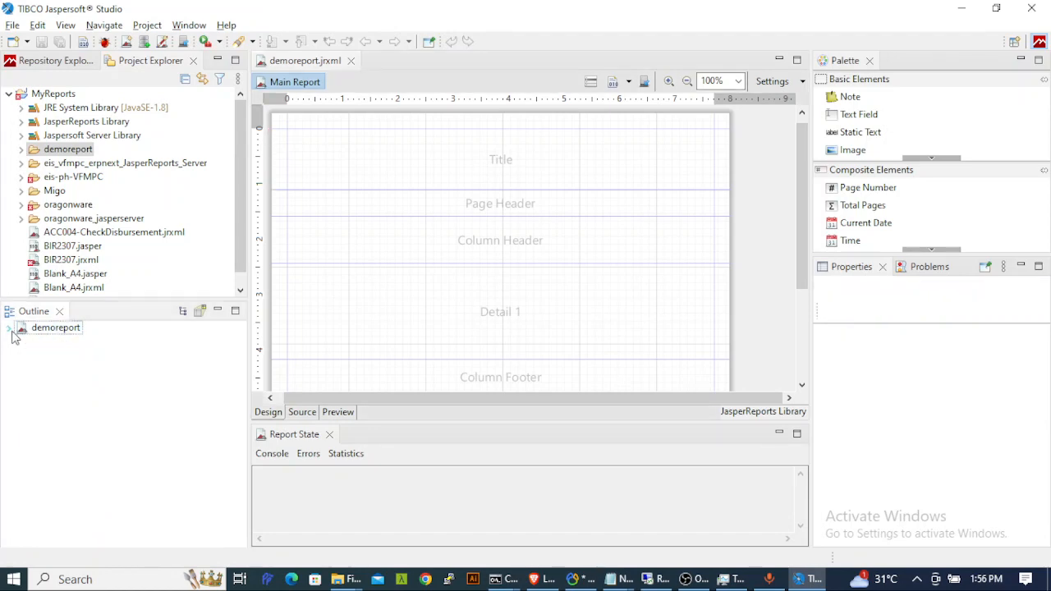
pyautogui.click(10, 329)
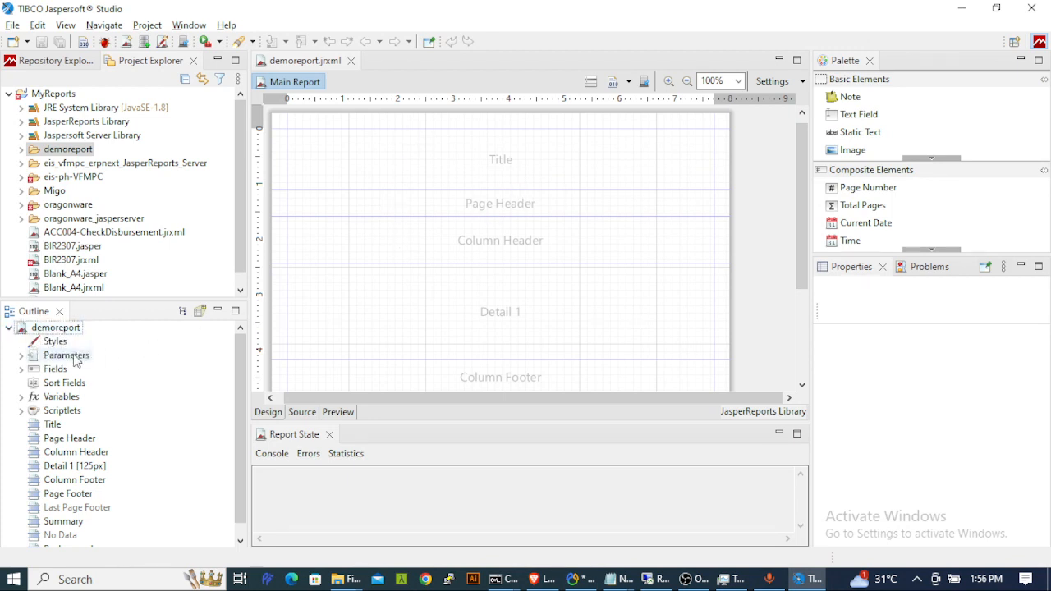
pyautogui.click(22, 357)
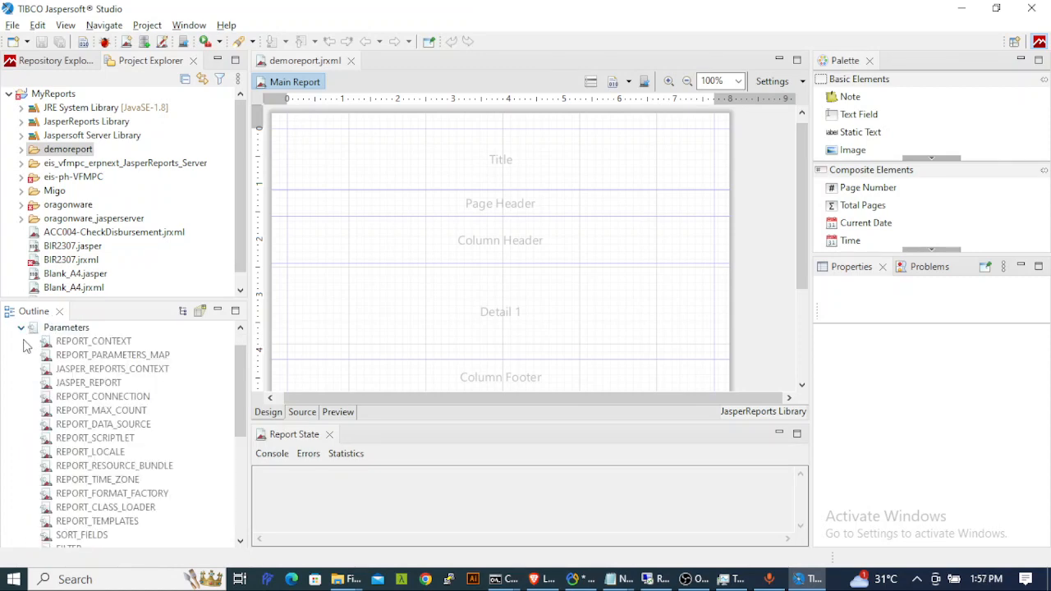
pyautogui.click(23, 330)
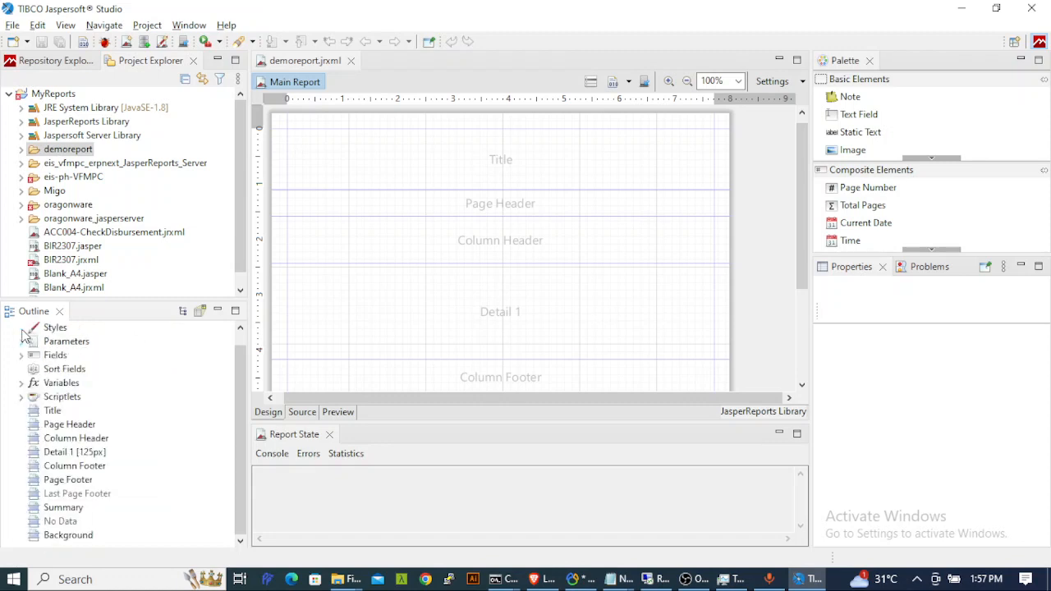
# - Drag the name, posting_date and customer_name fields from the Outline onto the Detail 1 band
pyautogui.click(22, 356)
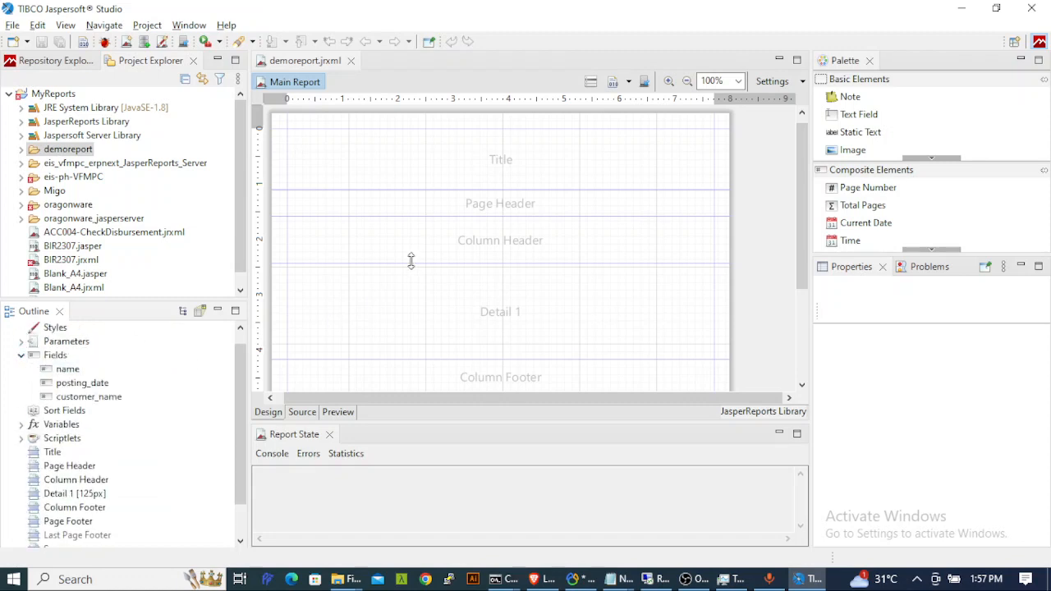
pyautogui.click(64, 371)
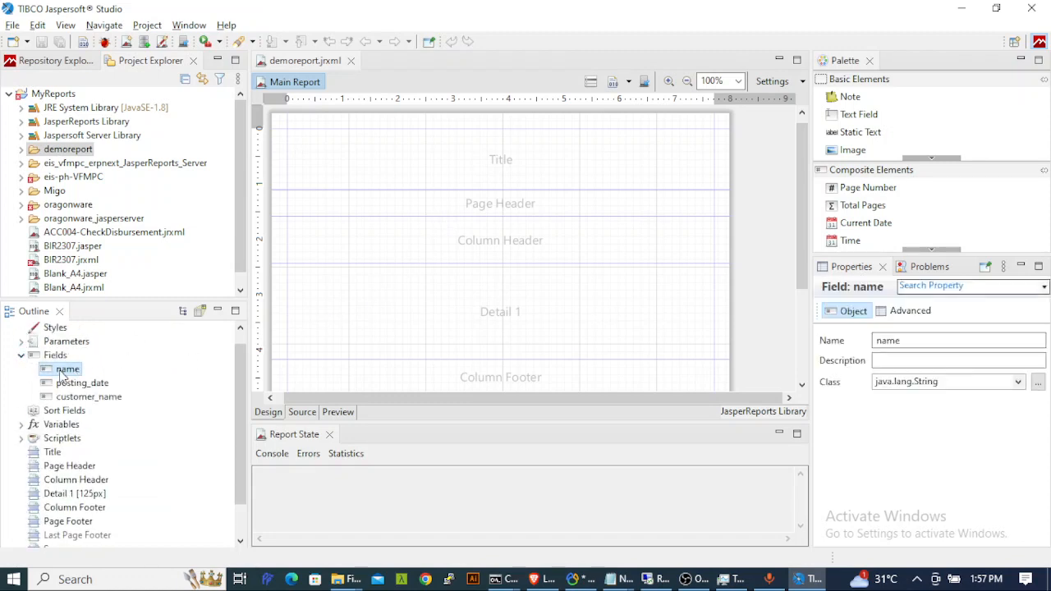
pyautogui.moveTo(62, 376); pyautogui.dragTo(339, 336)
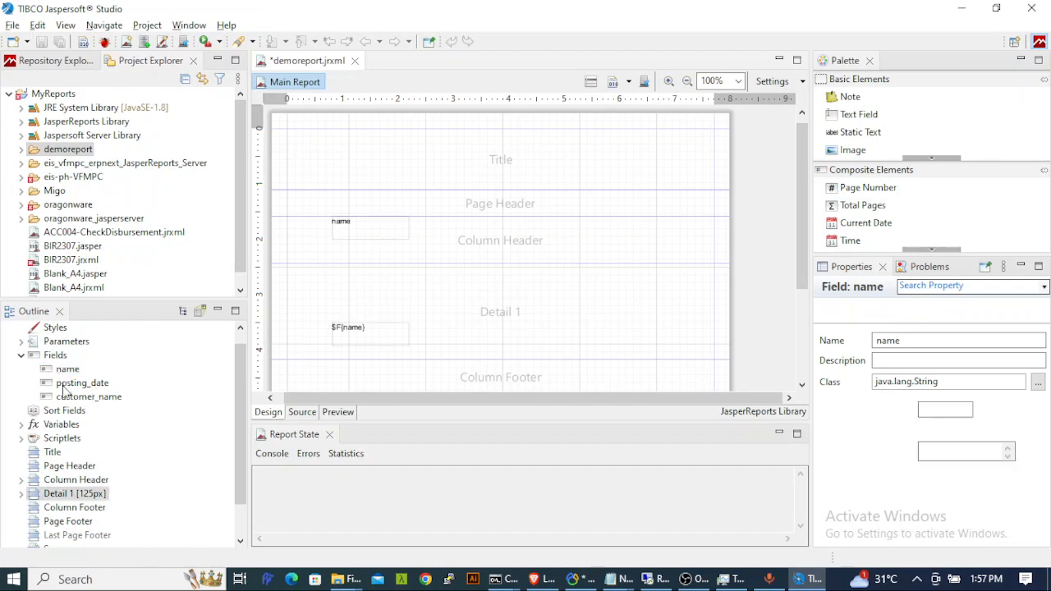
pyautogui.moveTo(64, 391); pyautogui.dragTo(485, 331)
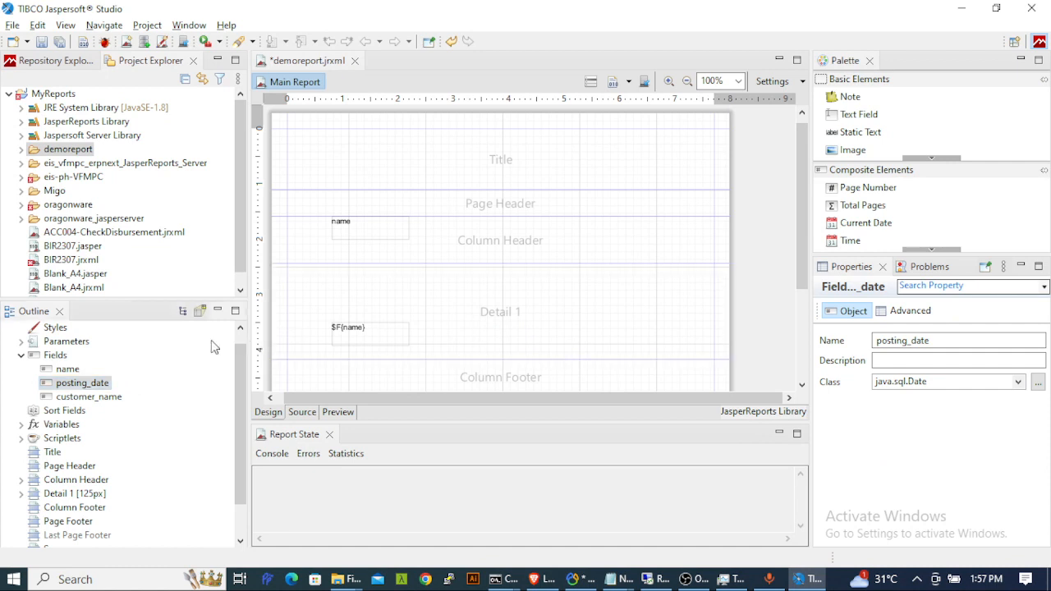
pyautogui.moveTo(64, 400); pyautogui.dragTo(649, 323)
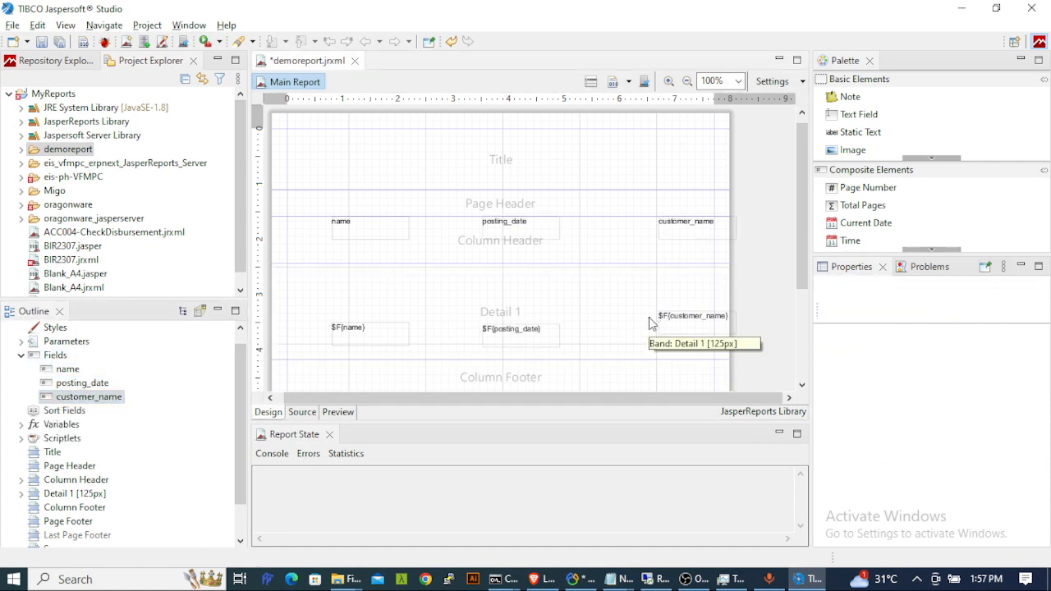
pyautogui.click(336, 305)
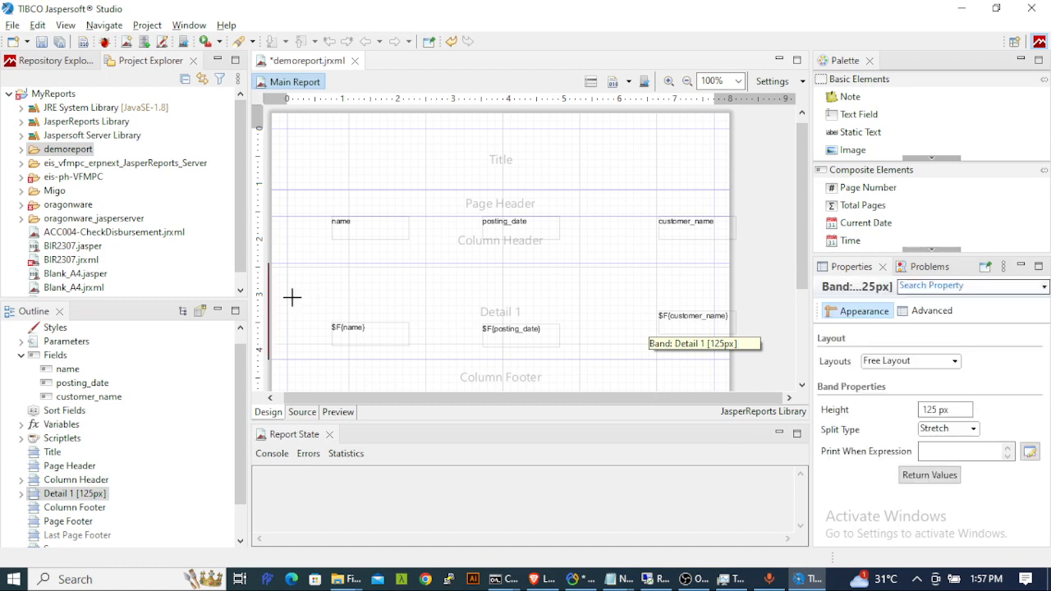
# - Move the name, posting_date and customer_name fields to the top of Detail 1 and fit the band to 30 px
pyautogui.doubleClick(293, 298)
pyautogui.click(366, 331)
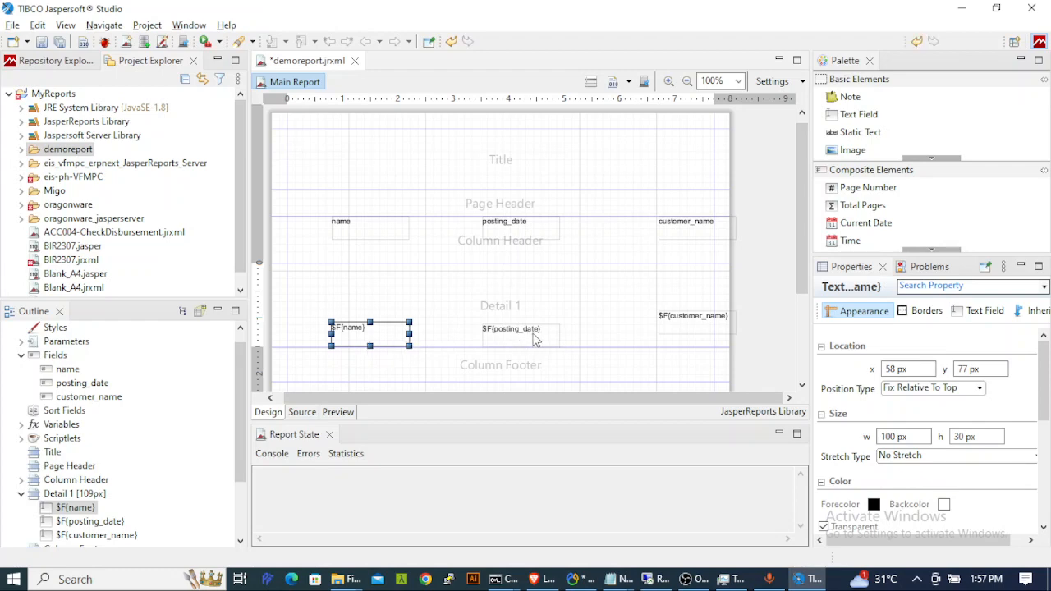
pyautogui.click(521, 335)
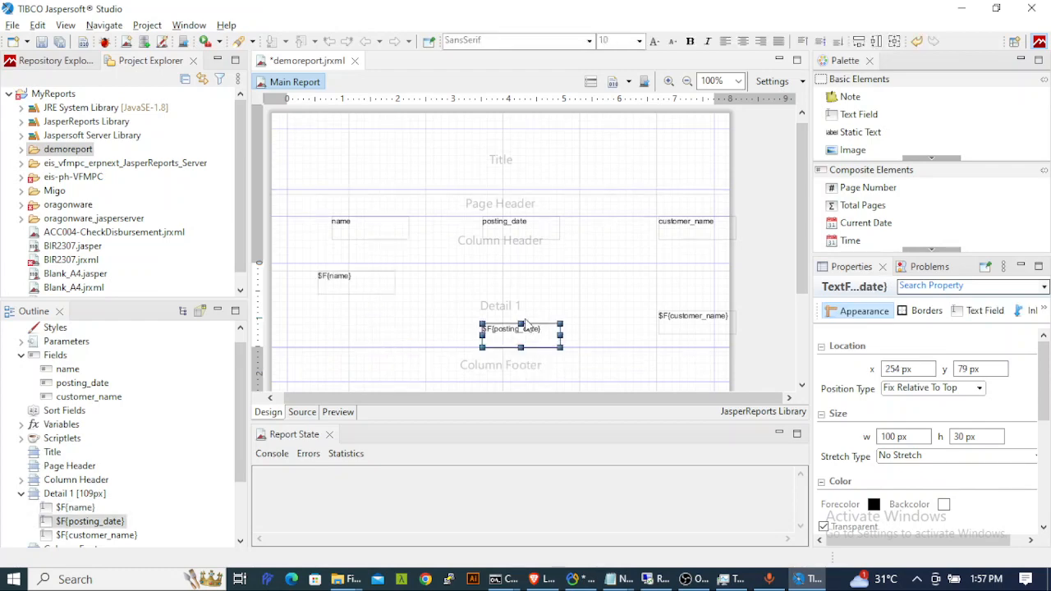
pyautogui.moveTo(521, 335); pyautogui.dragTo(513, 286)
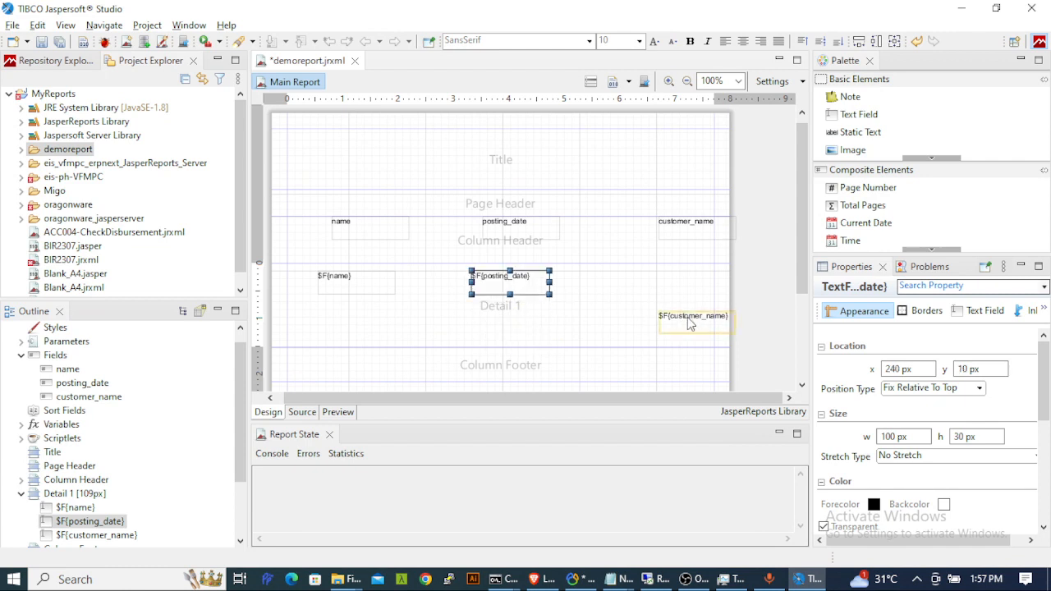
pyautogui.click(691, 323)
pyautogui.moveTo(691, 323); pyautogui.dragTo(652, 280)
pyautogui.moveTo(573, 291); pyautogui.dragTo(574, 292)
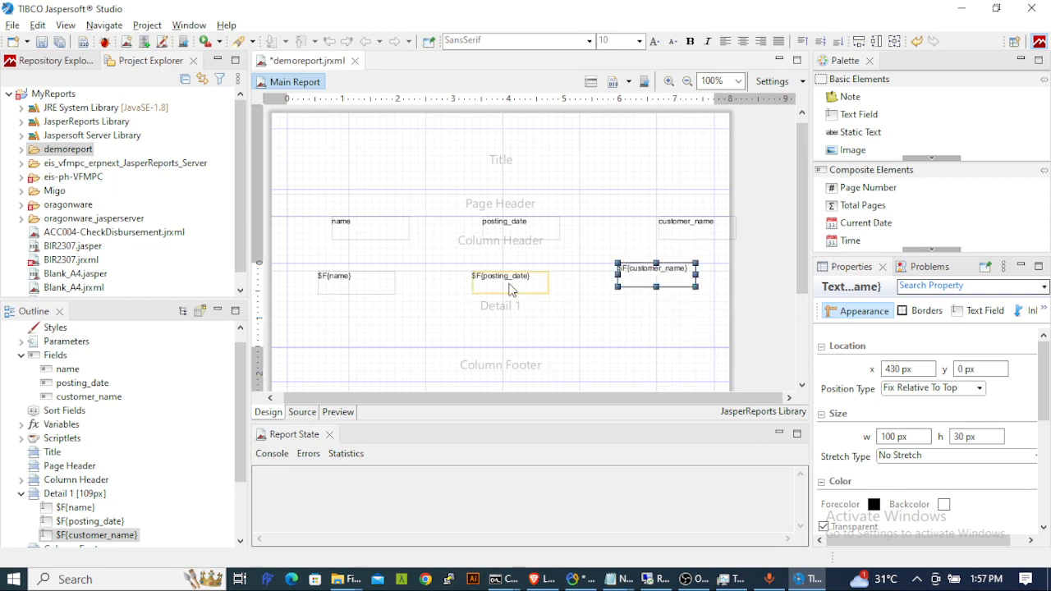
pyautogui.click(512, 281)
pyautogui.moveTo(512, 280); pyautogui.dragTo(510, 280)
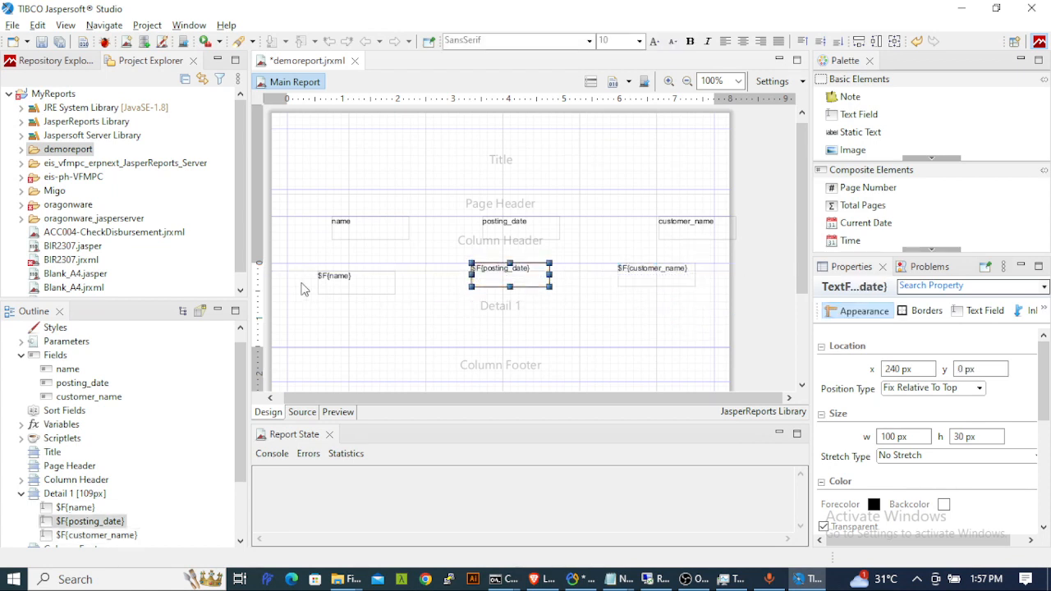
pyautogui.click(345, 290)
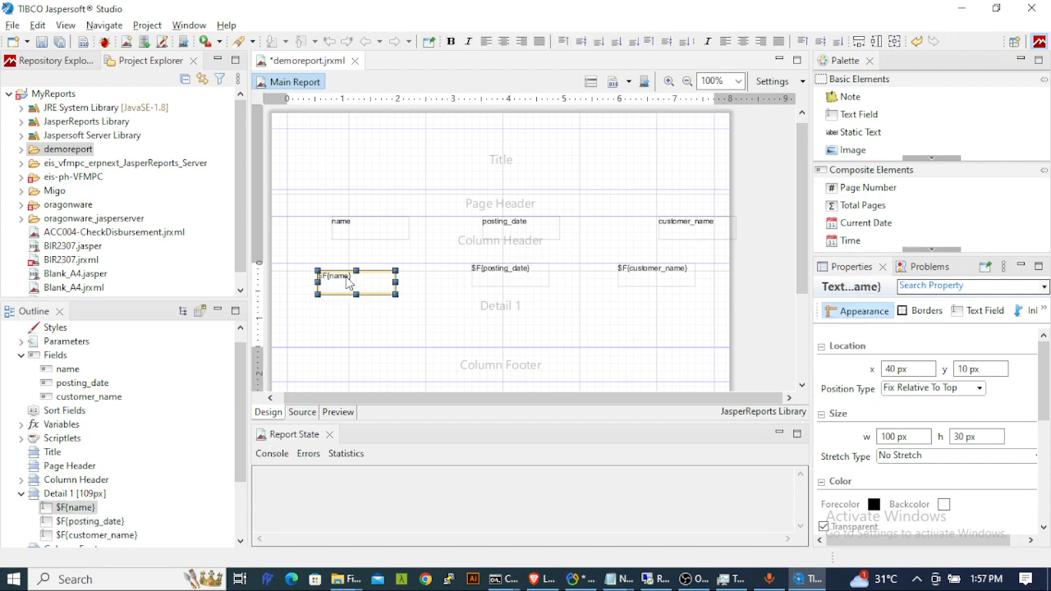
pyautogui.moveTo(346, 281); pyautogui.dragTo(349, 281)
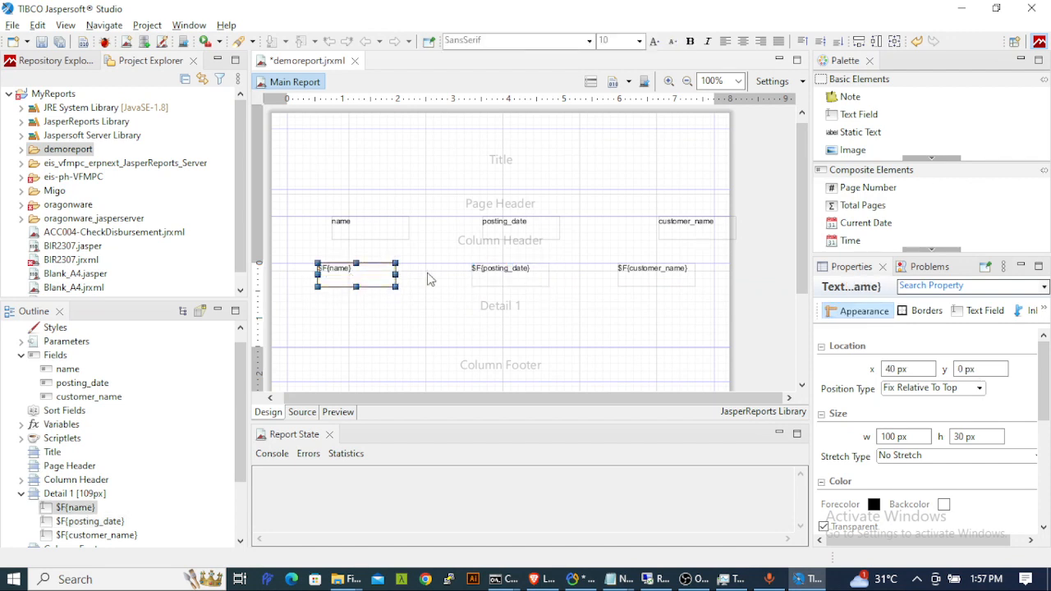
pyautogui.doubleClick(435, 305)
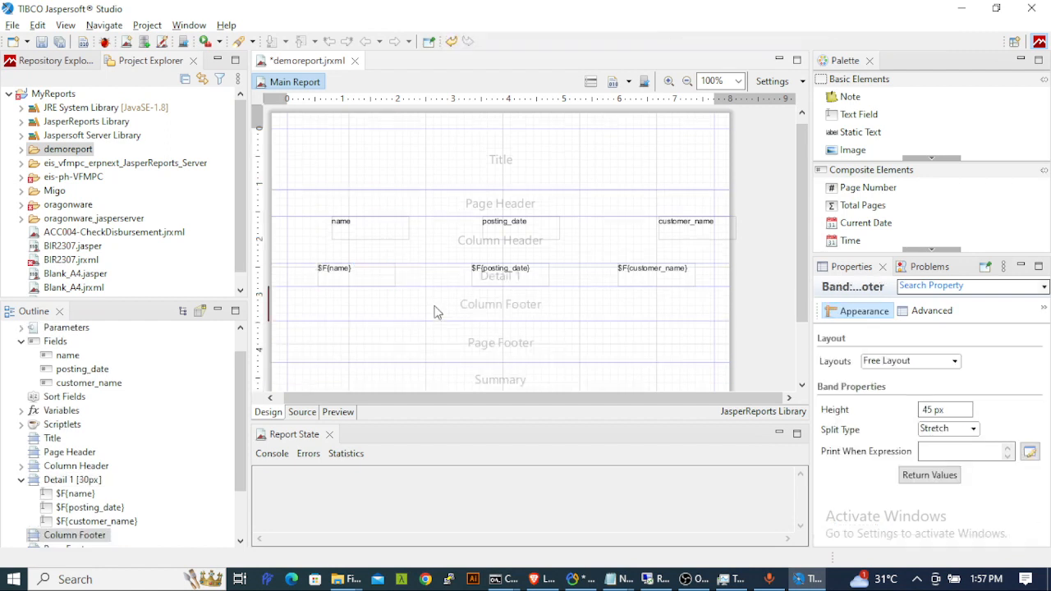
# - Set all three detail fields to 15 px height and shrink Detail 1 to fit them
pyautogui.click(366, 280)
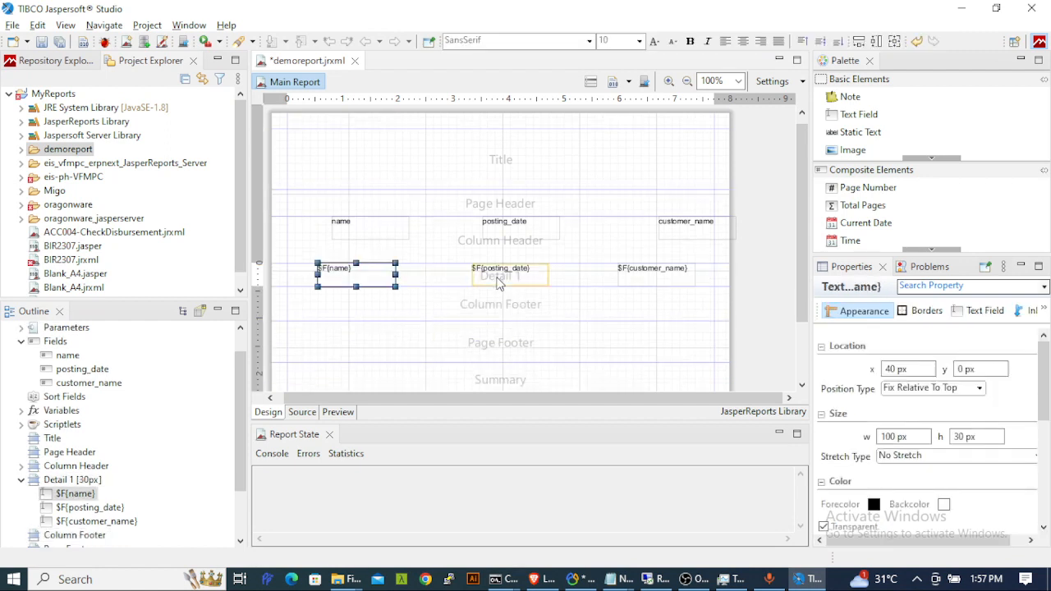
pyautogui.keyDown('shift'); pyautogui.click(563, 285); pyautogui.keyUp('shift')
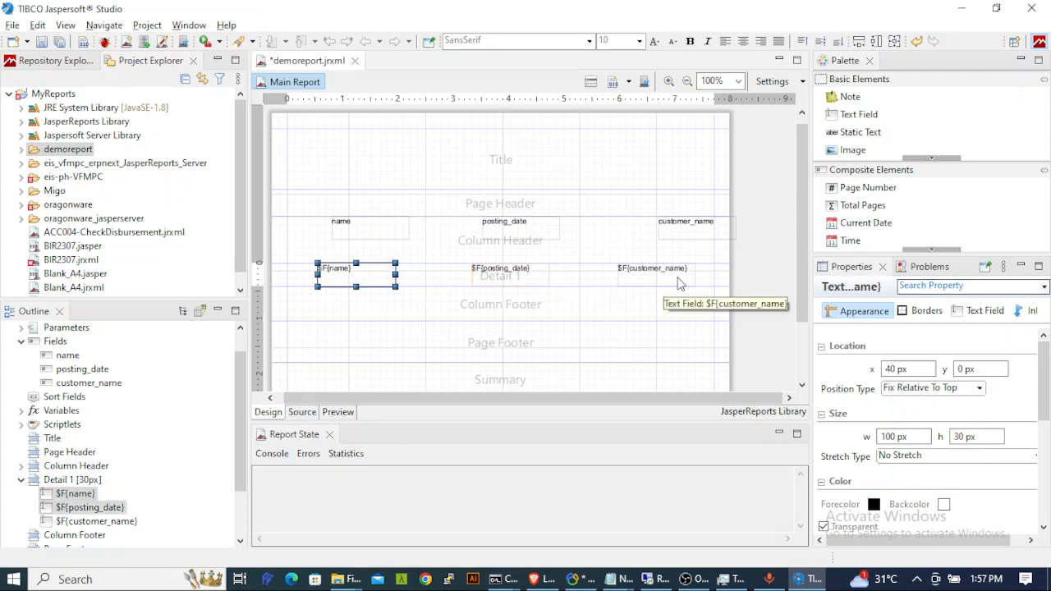
pyautogui.keyDown('shift'); pyautogui.click(657, 286); pyautogui.keyUp('shift')
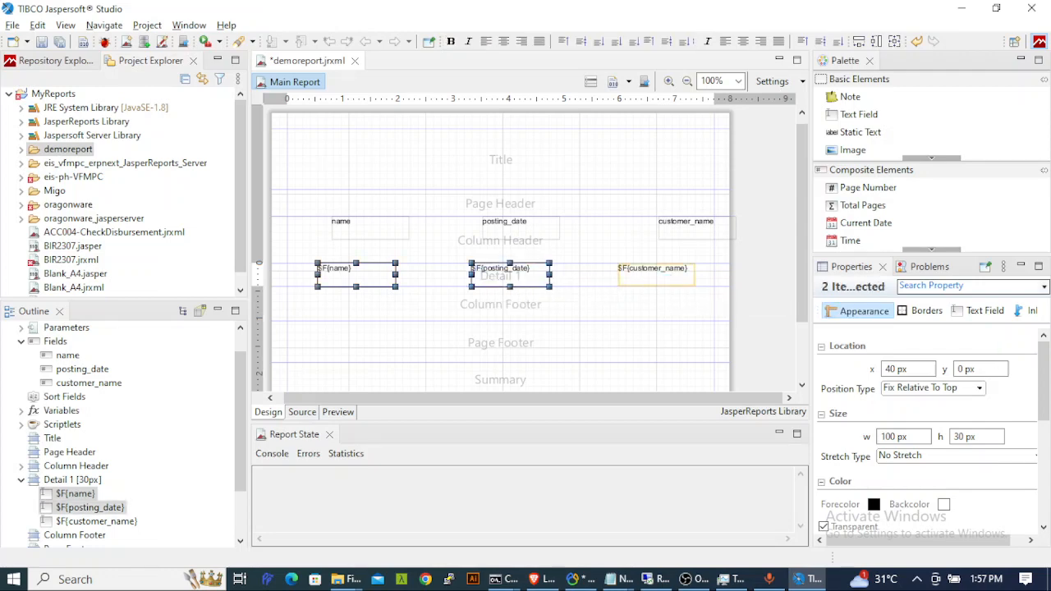
pyautogui.click(961, 438)
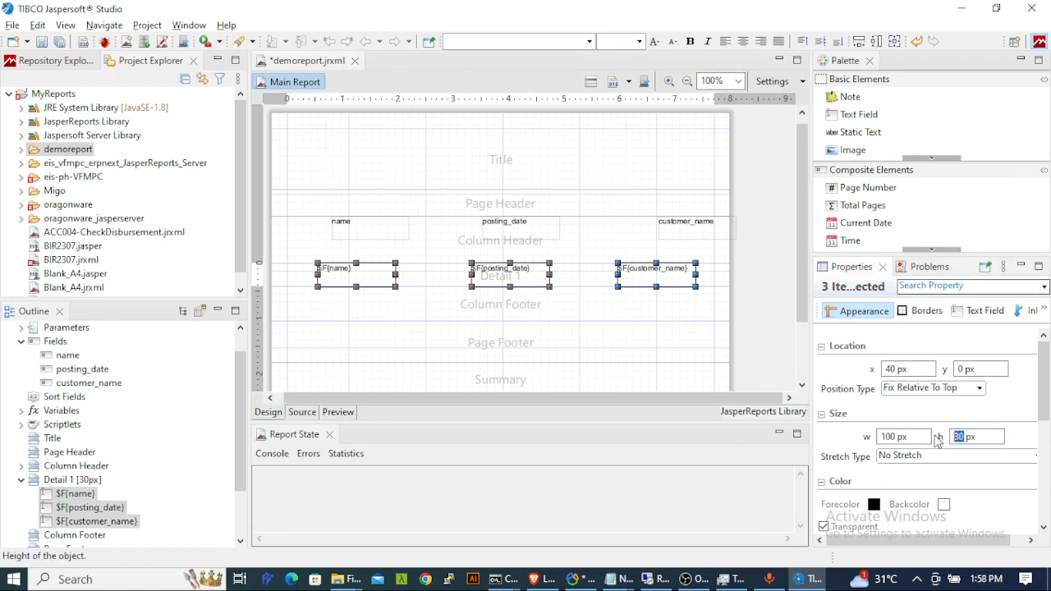
pyautogui.write('15')
pyautogui.press('Tab')
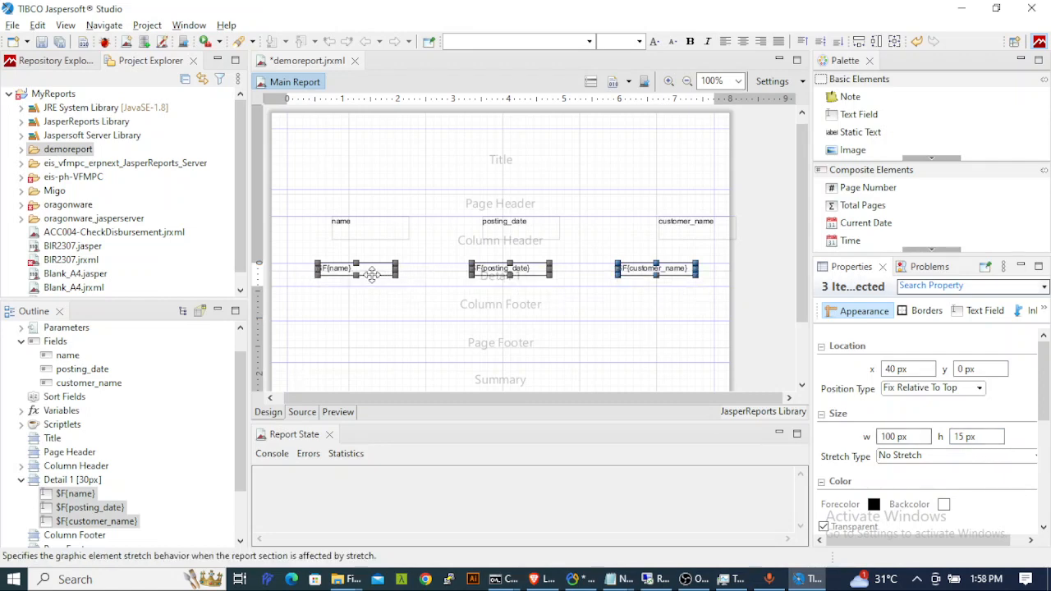
pyautogui.click(441, 281)
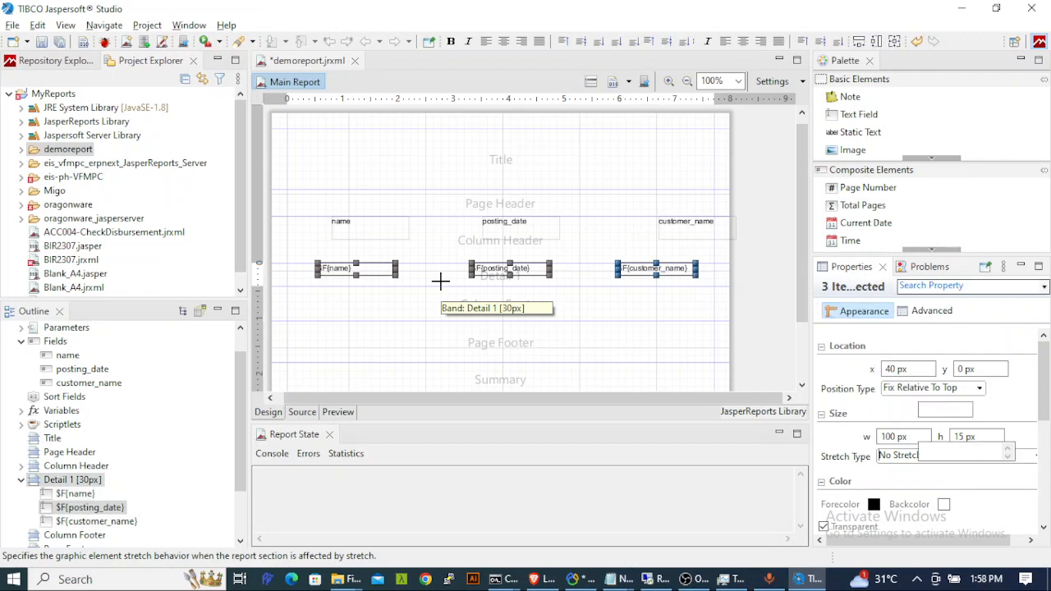
pyautogui.doubleClick(441, 282)
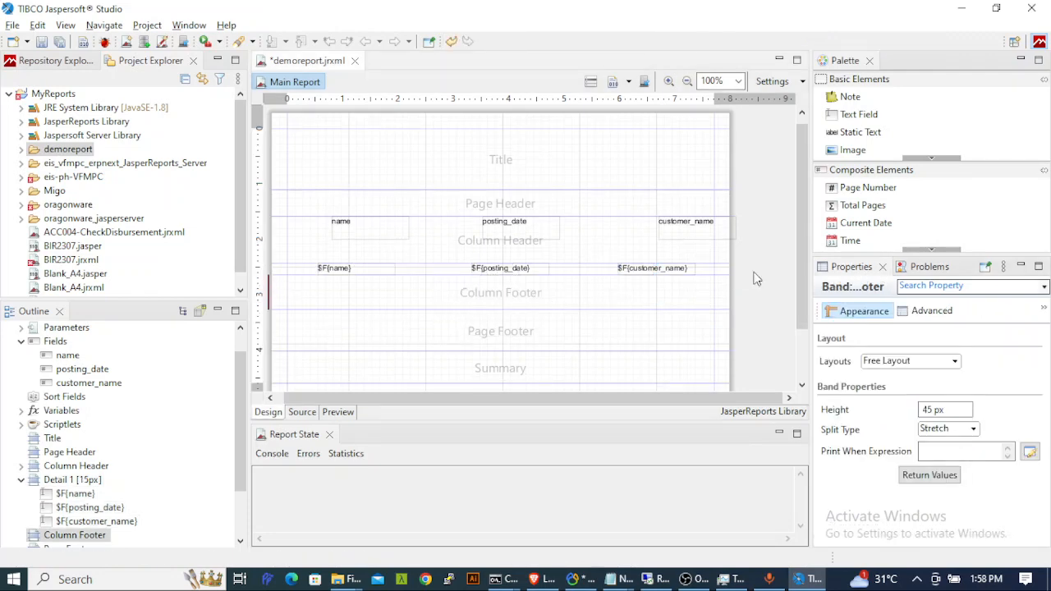
# - Set the column header labels' height to 15 px
pyautogui.click(380, 237)
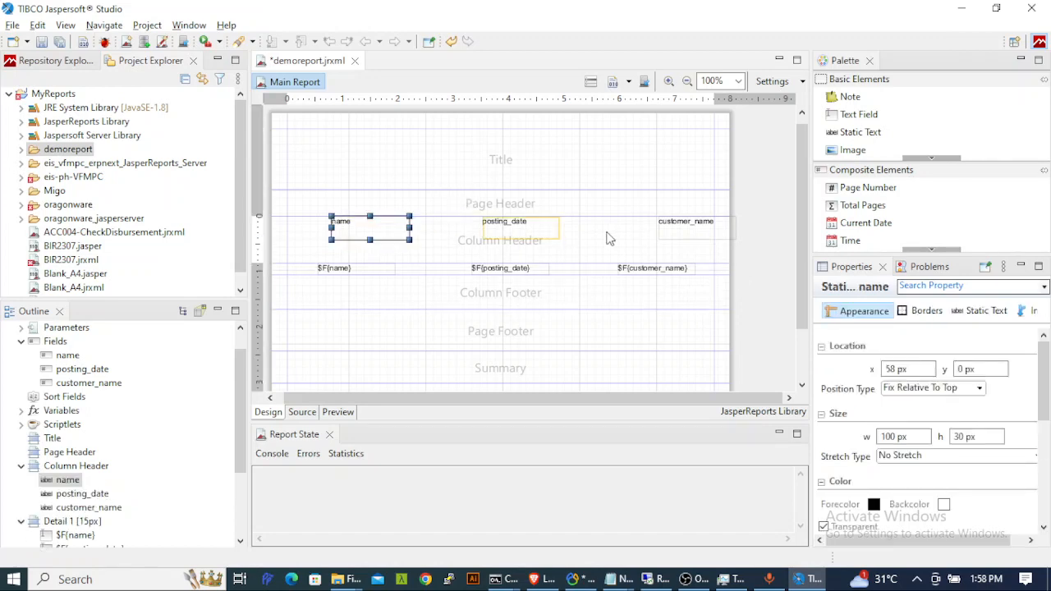
pyautogui.keyDown('shift'); pyautogui.click(547, 232); pyautogui.keyUp('shift')
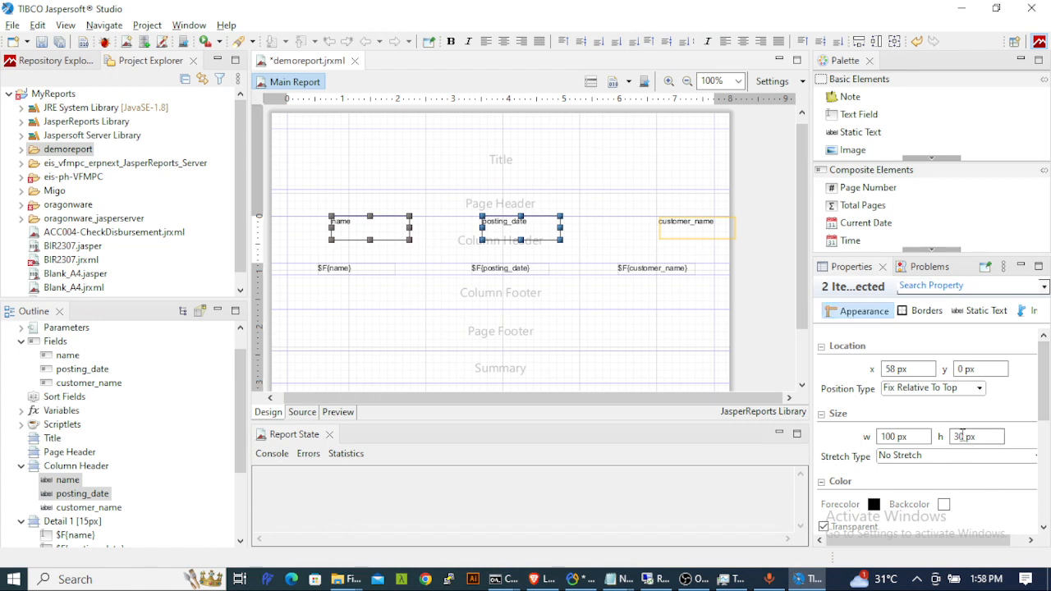
pyautogui.doubleClick(962, 436)
pyautogui.write('15')
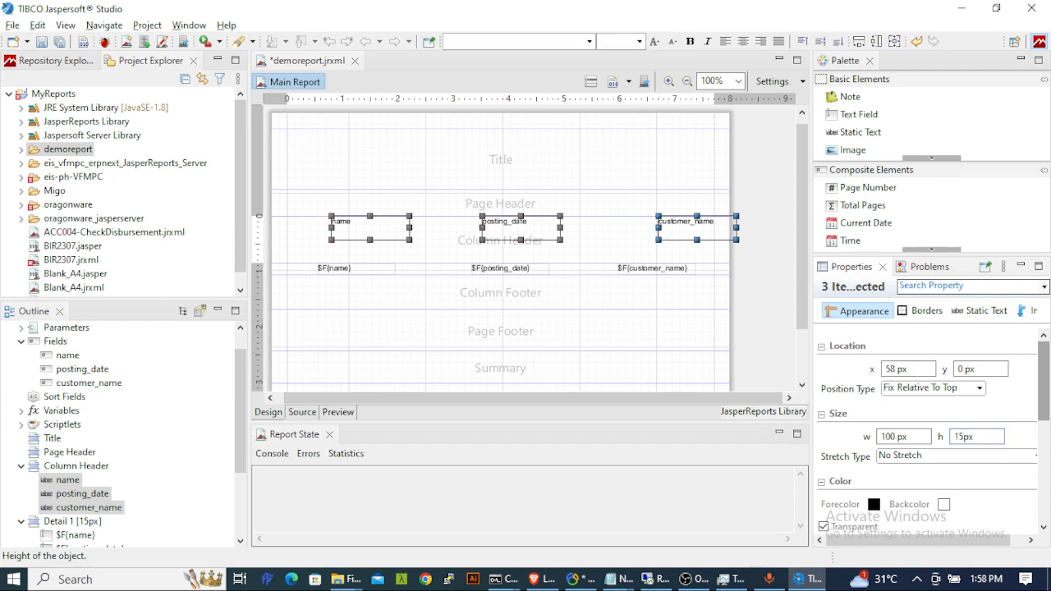
pyautogui.press('Tab')
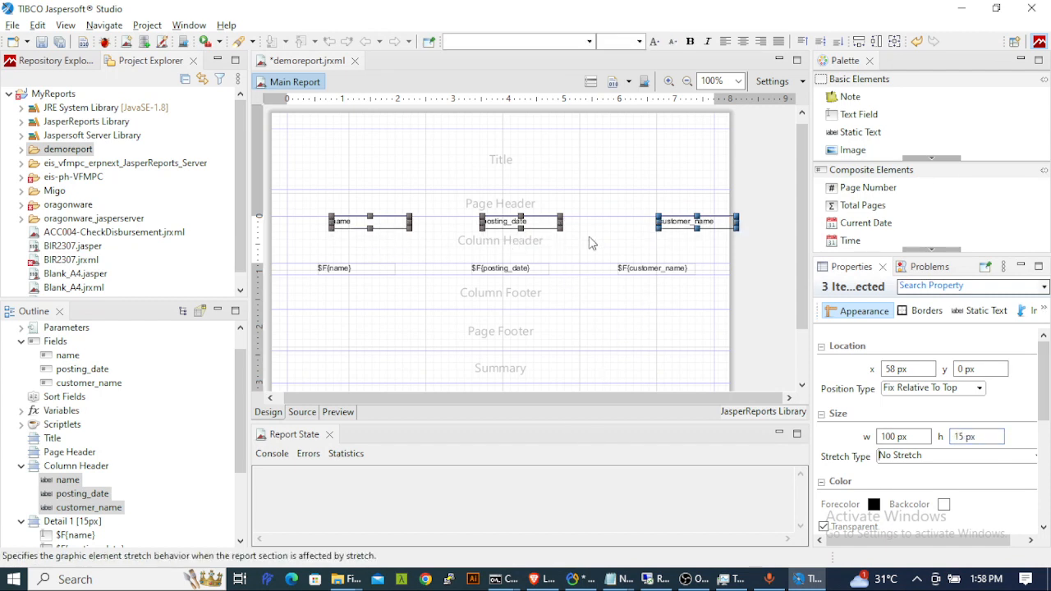
# - Shift the customer_name label left and shrink the Column Header band to fit
pyautogui.click(681, 222)
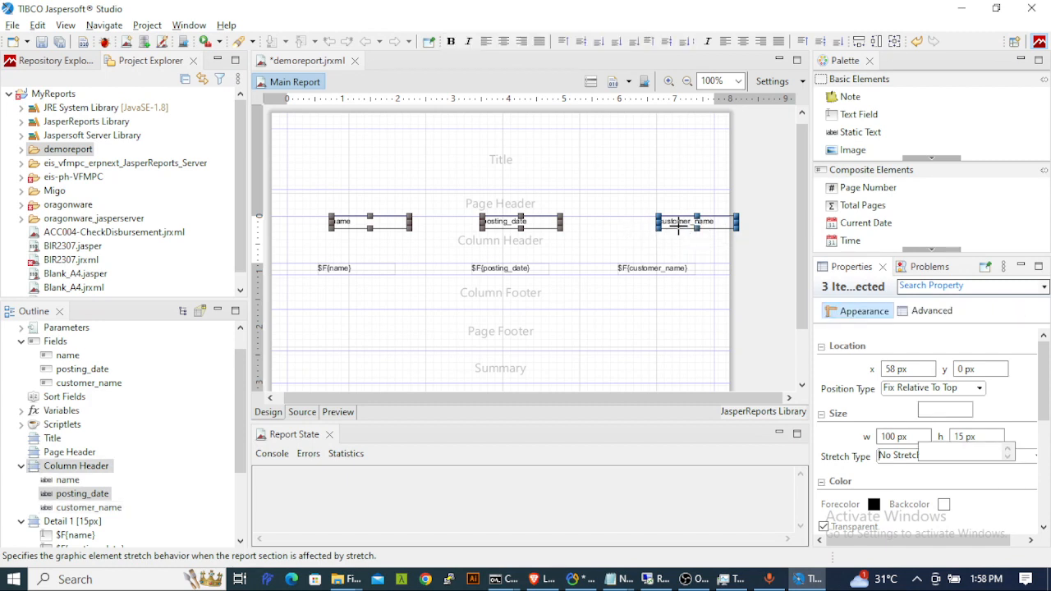
pyautogui.click(668, 236)
pyautogui.click(683, 223)
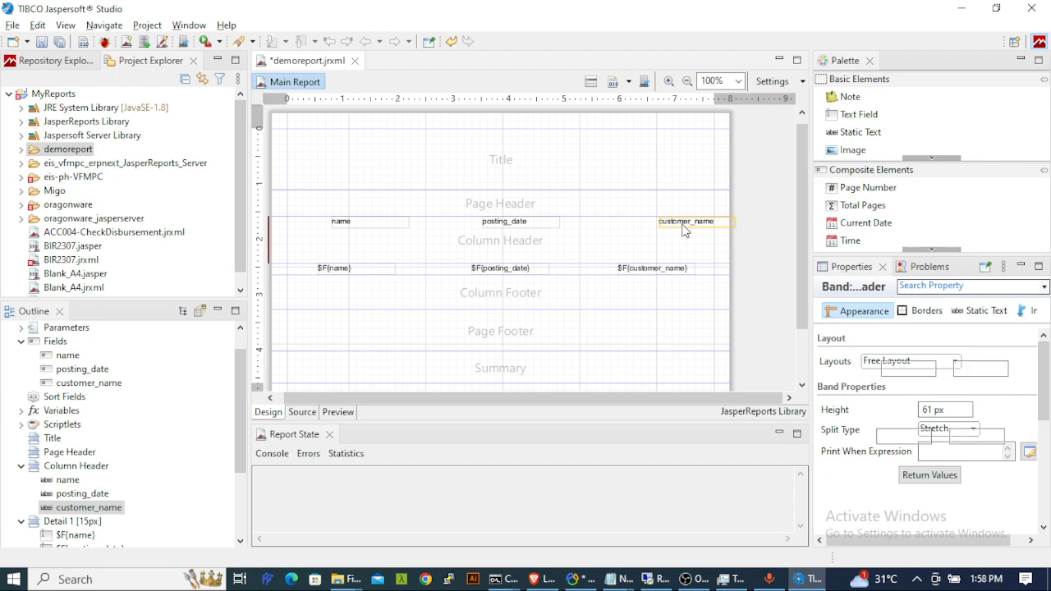
pyautogui.moveTo(685, 230); pyautogui.dragTo(637, 230)
pyautogui.click(424, 249)
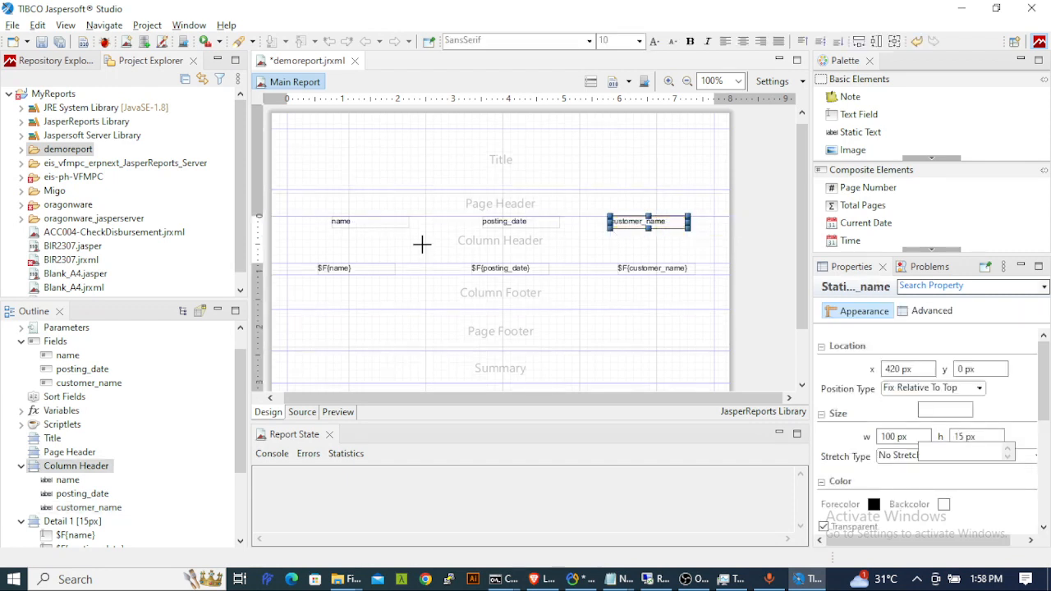
pyautogui.doubleClick(297, 245)
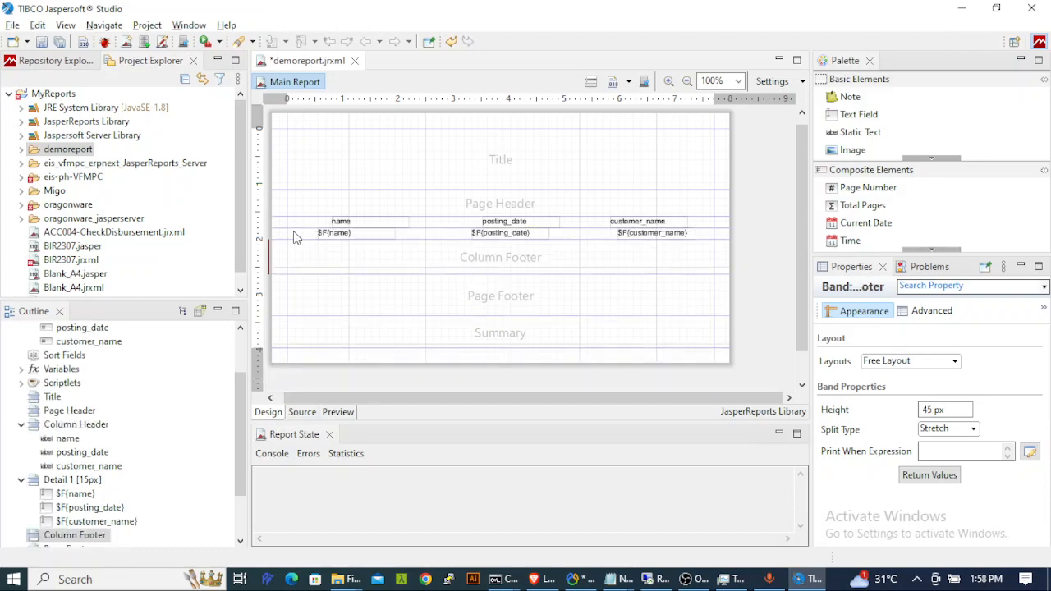
# - Nudge customer_name right and name left so each label sits over its field
pyautogui.click(629, 223)
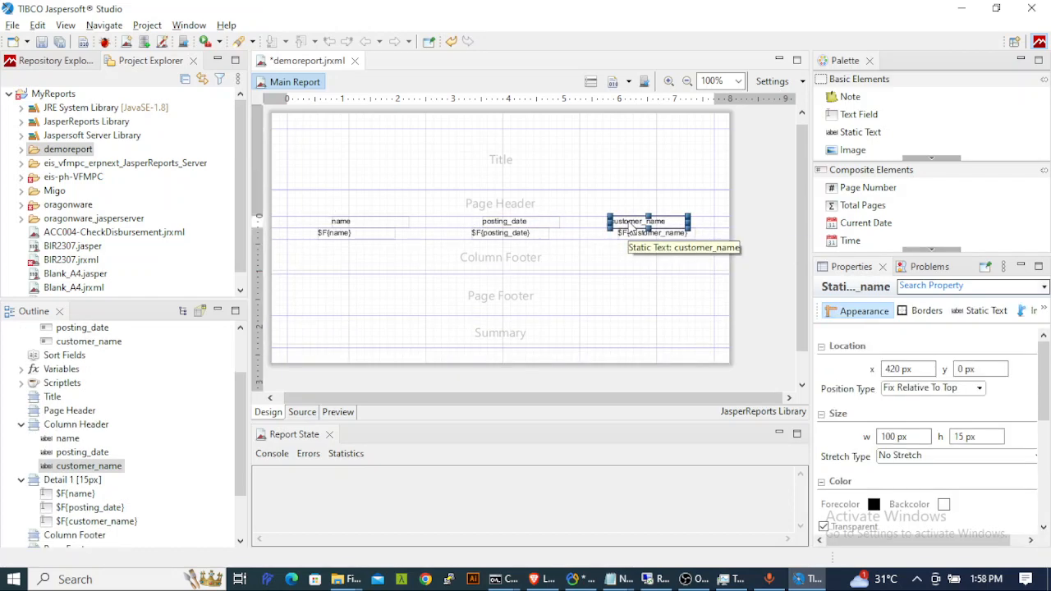
pyautogui.press('Right')
pyautogui.press('Right')
pyautogui.press('Right')
pyautogui.press('Right')
pyautogui.press('Right')
pyautogui.press('Right')
pyautogui.press('Right')
pyautogui.press('Right')
pyautogui.press('Right')
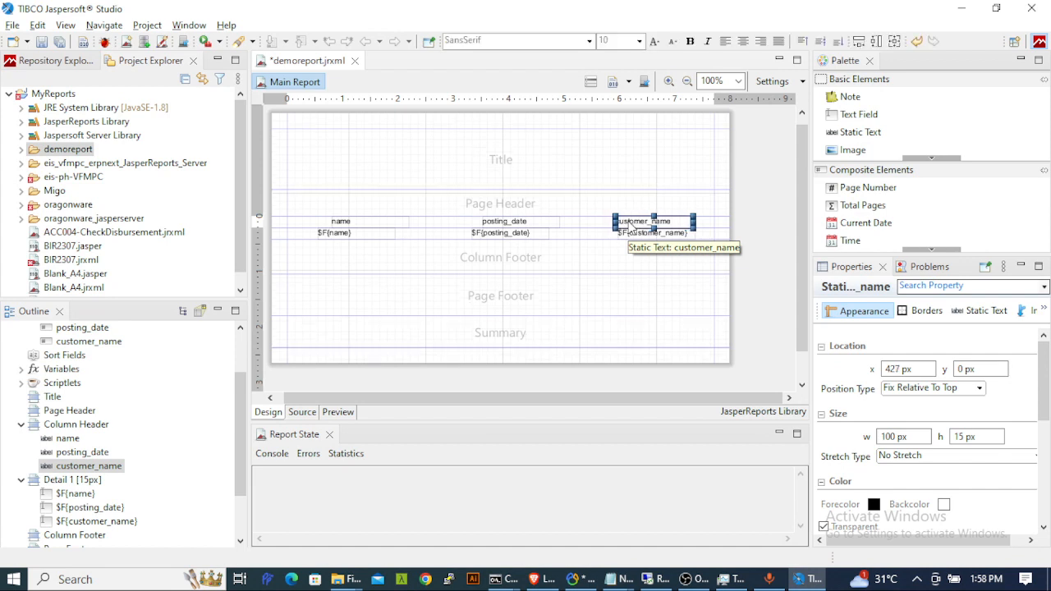
pyautogui.click(363, 226)
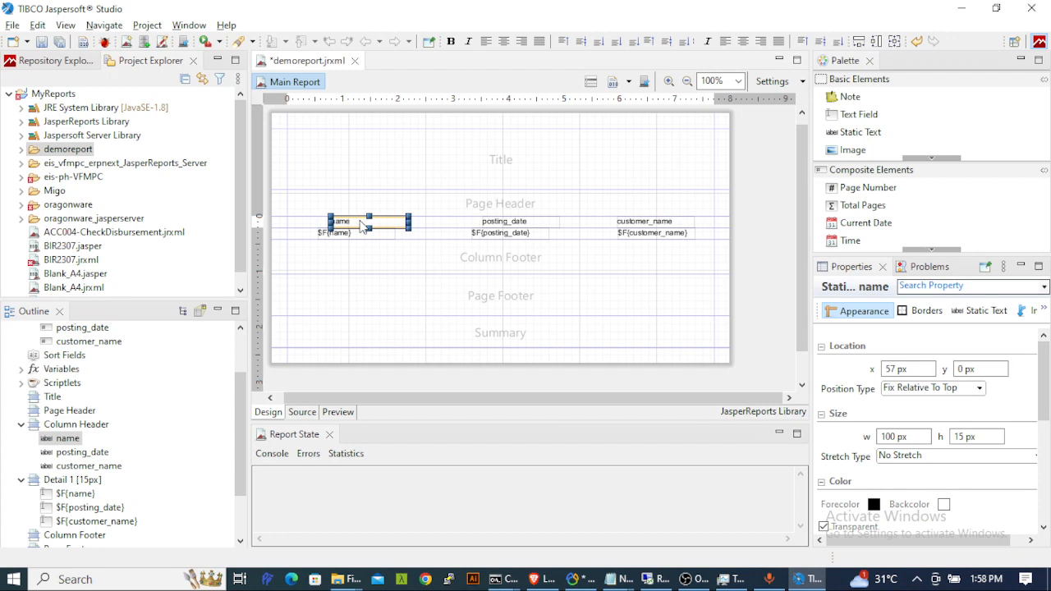
pyautogui.press('Left')
pyautogui.press('Left')
pyautogui.press('Left')
pyautogui.press('Left')
pyautogui.press('Left')
pyautogui.press('Left')
pyautogui.press('Left')
pyautogui.press('Left')
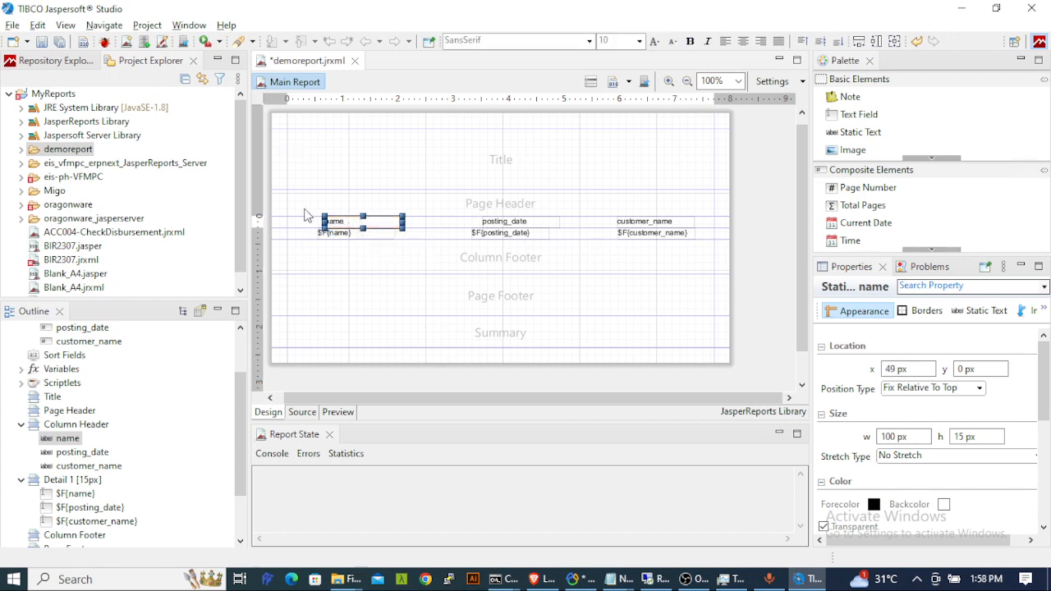
pyautogui.click(531, 156)
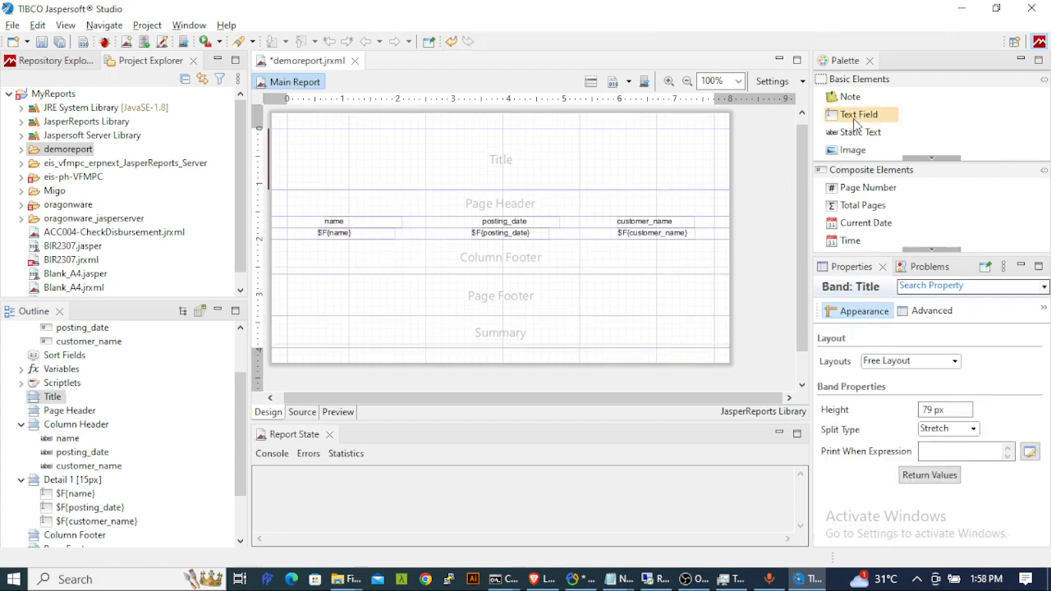
pyautogui.moveTo(856, 121); pyautogui.dragTo(460, 205)
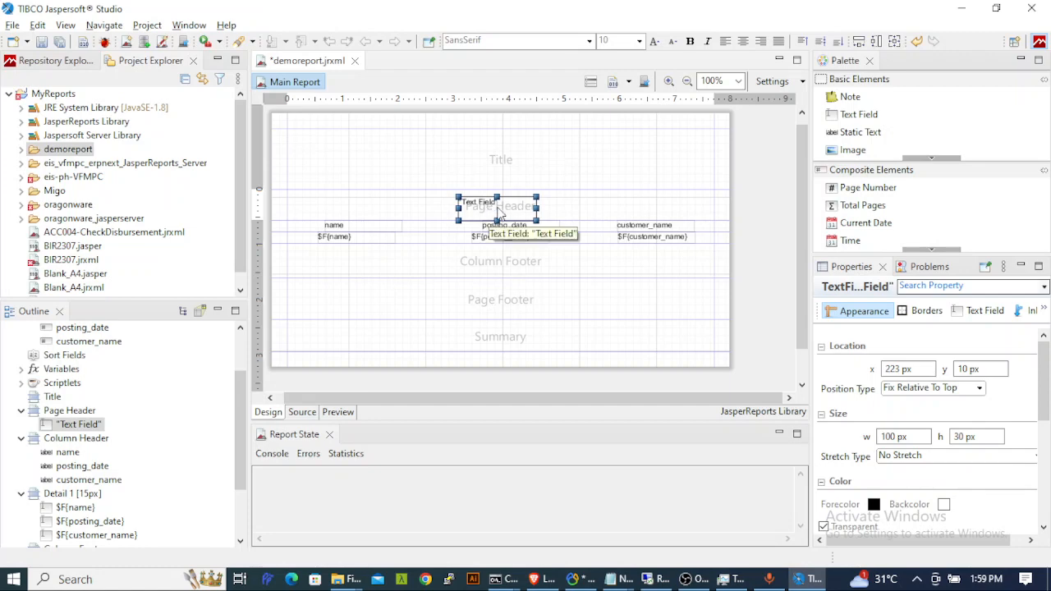
pyautogui.doubleClick(480, 210)
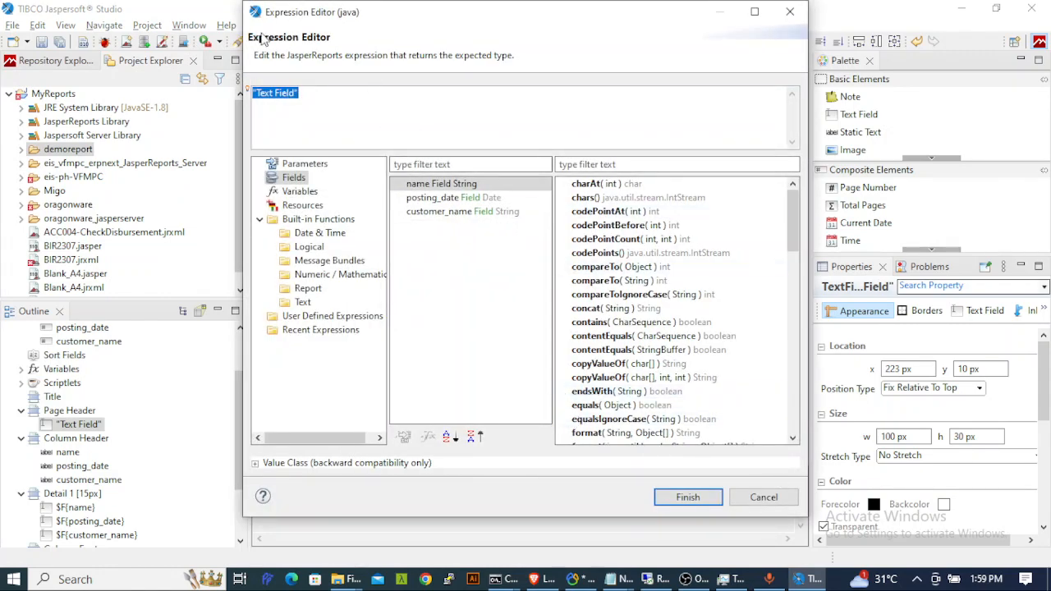
pyautogui.click(764, 498)
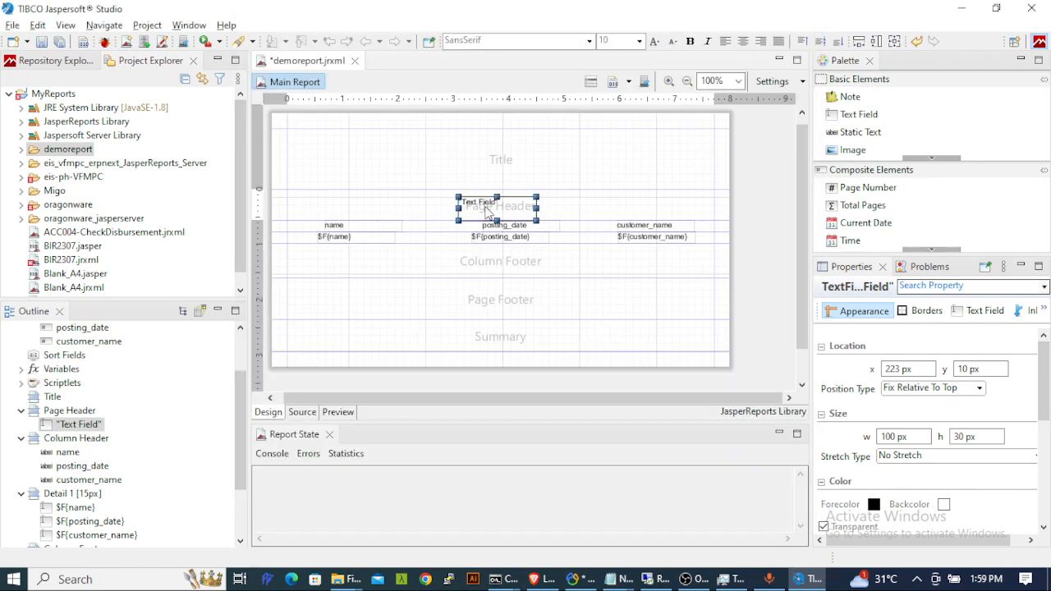
pyautogui.press('Delete')
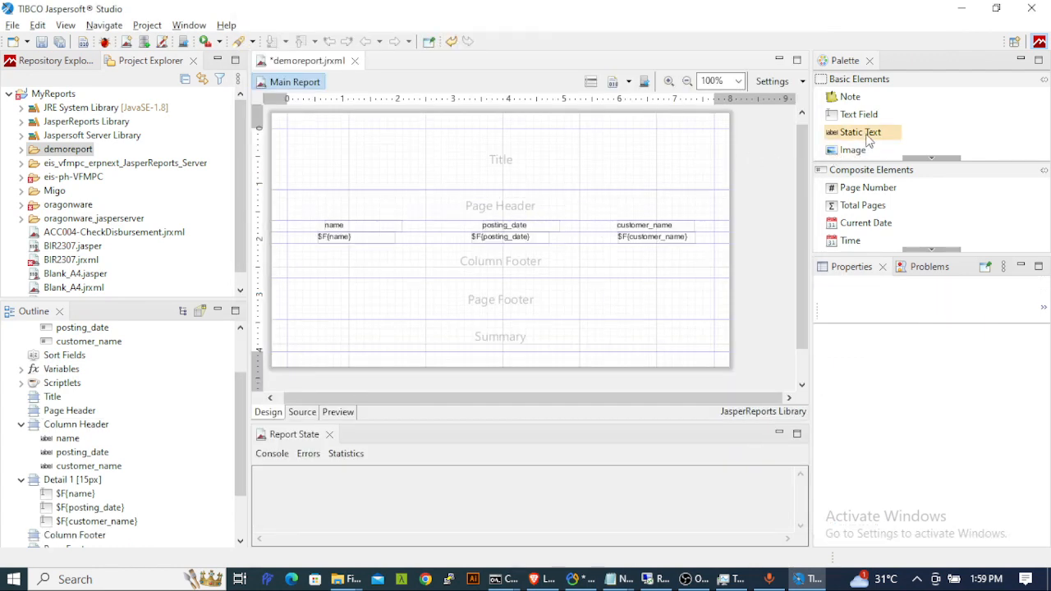
# - Add a static text reading 'this is header' to the Page Header
pyautogui.moveTo(867, 139); pyautogui.dragTo(491, 202)
pyautogui.doubleClick(522, 218)
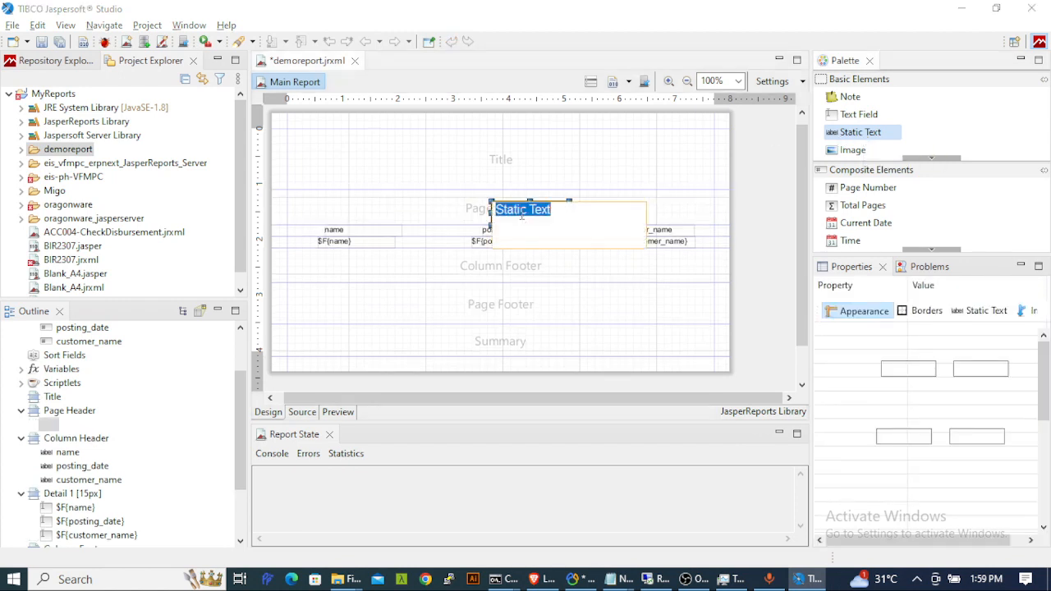
pyautogui.write('this is header')
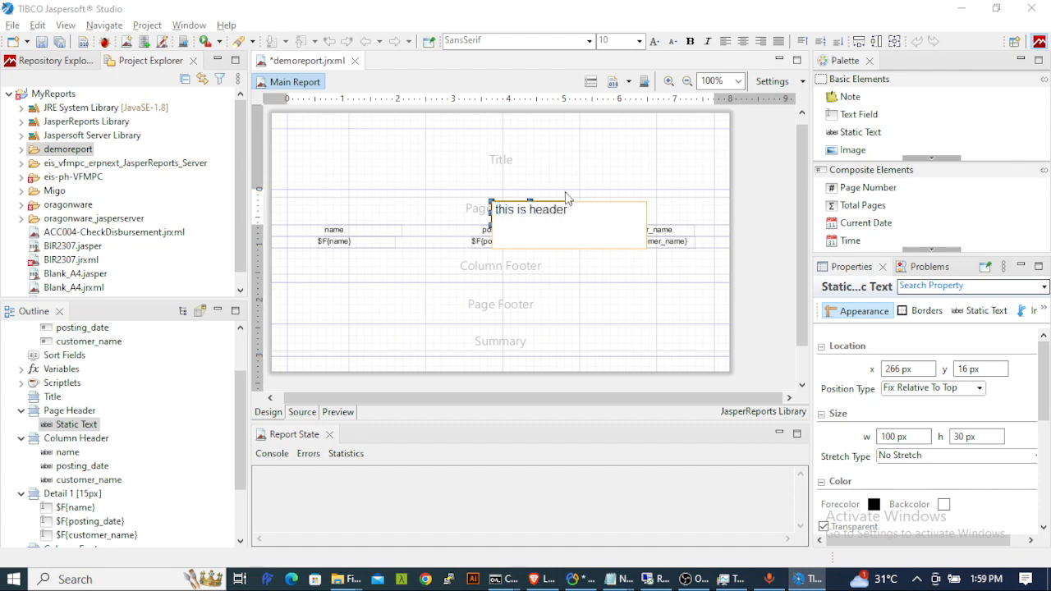
pyautogui.press('Escape')
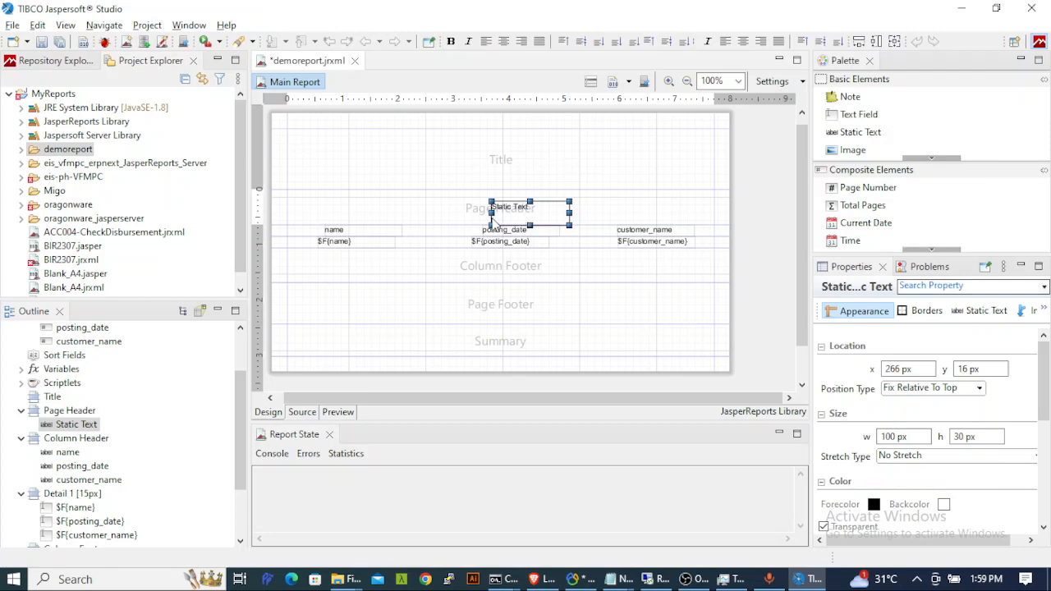
pyautogui.click(514, 193)
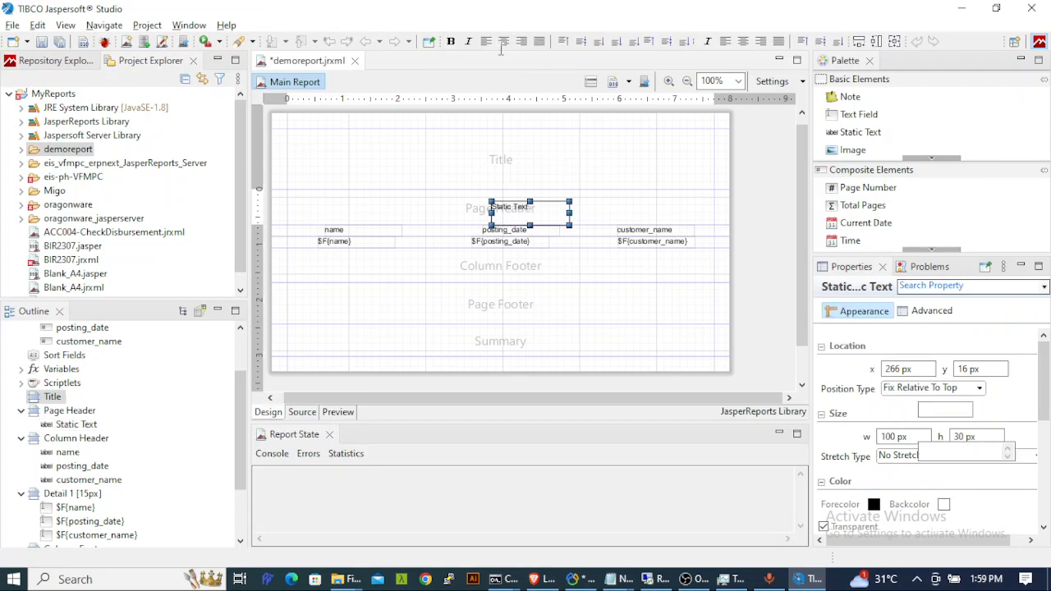
# - Center the header text in its box and reduce the box height to 24 px
pyautogui.click(538, 216)
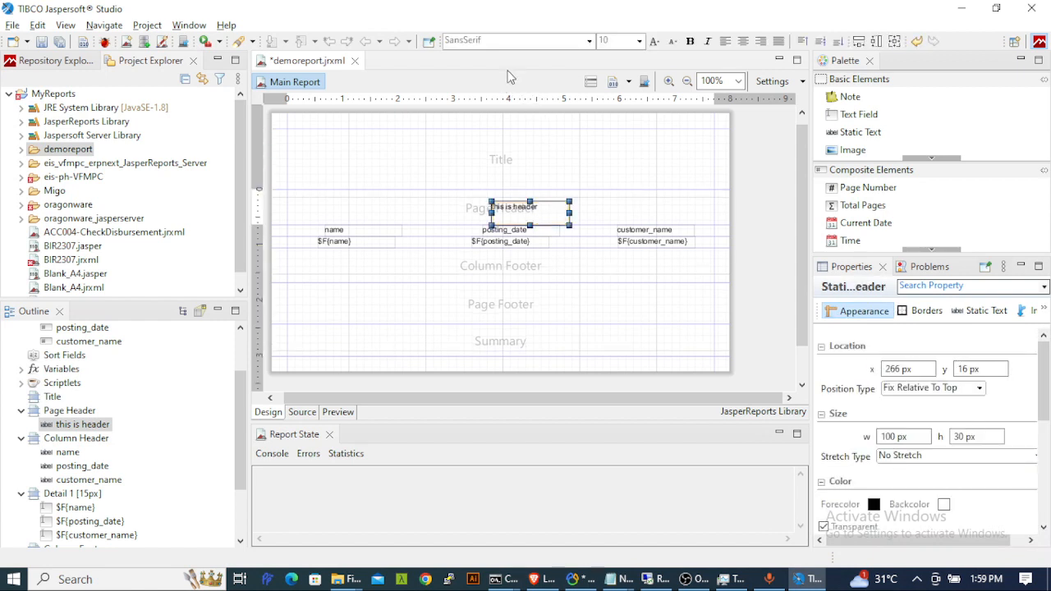
pyautogui.click(743, 43)
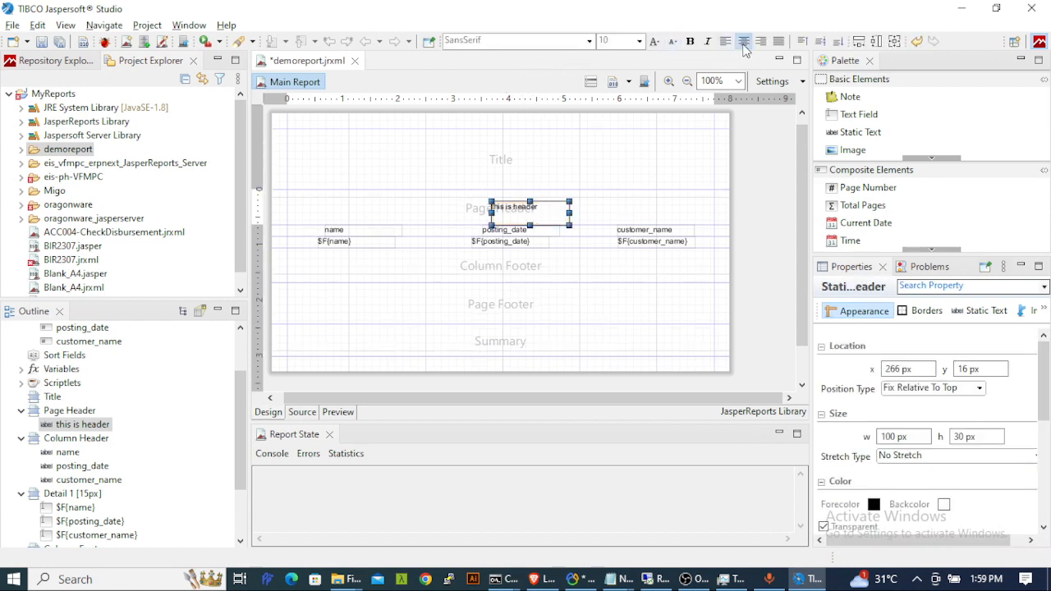
pyautogui.moveTo(513, 215); pyautogui.dragTo(493, 215)
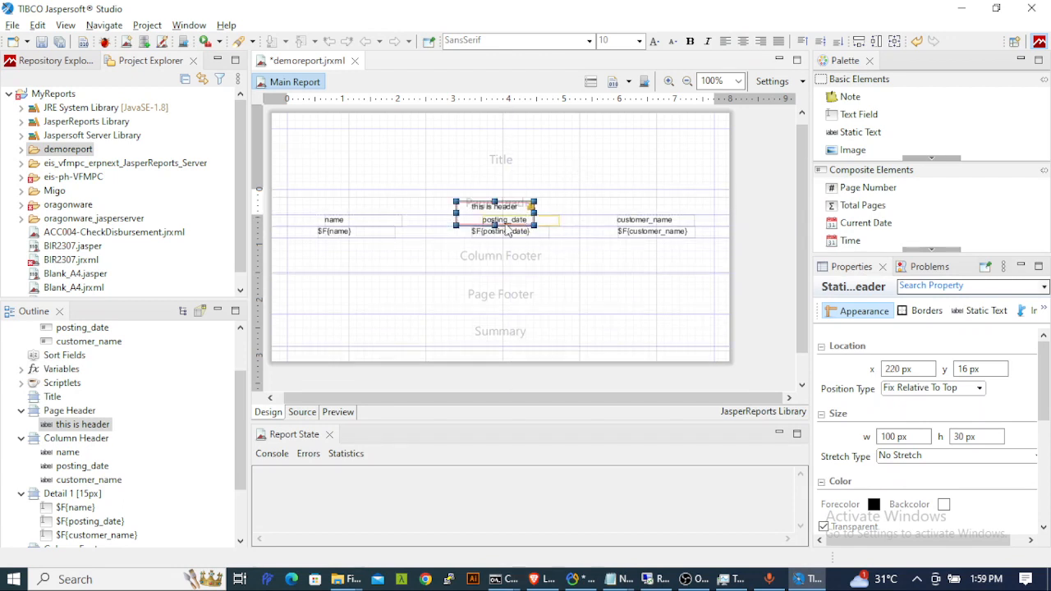
pyautogui.hotkey('ctrl', 'z')
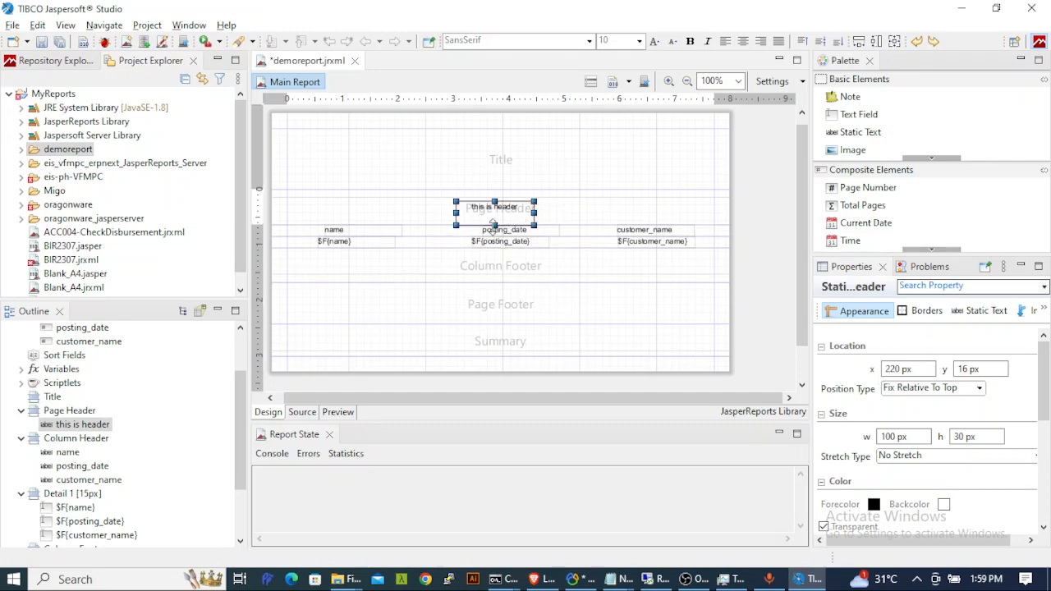
pyautogui.moveTo(493, 223); pyautogui.dragTo(494, 220)
pyautogui.click(567, 212)
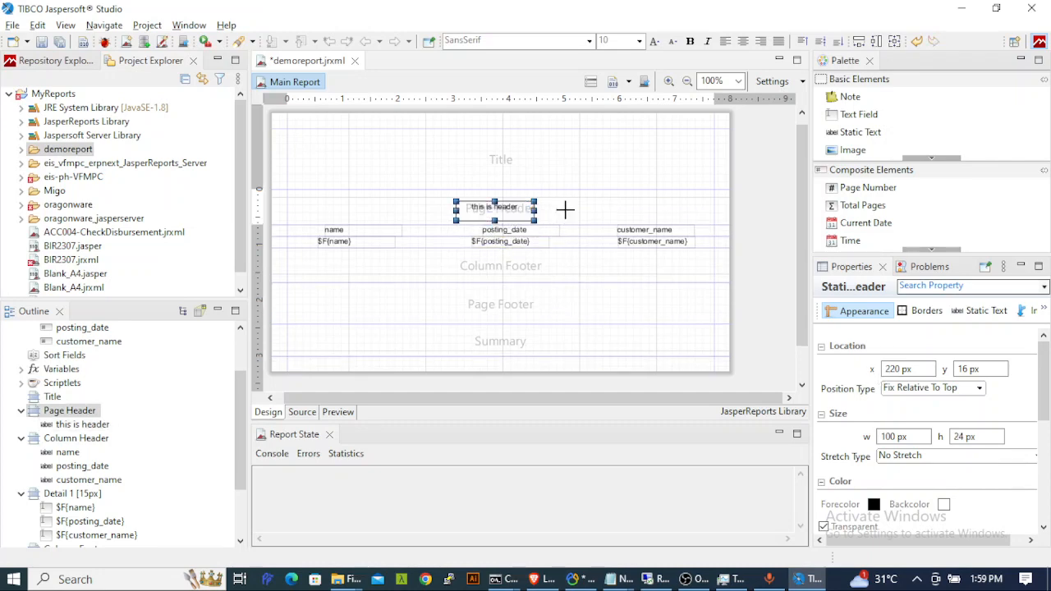
pyautogui.click(498, 222)
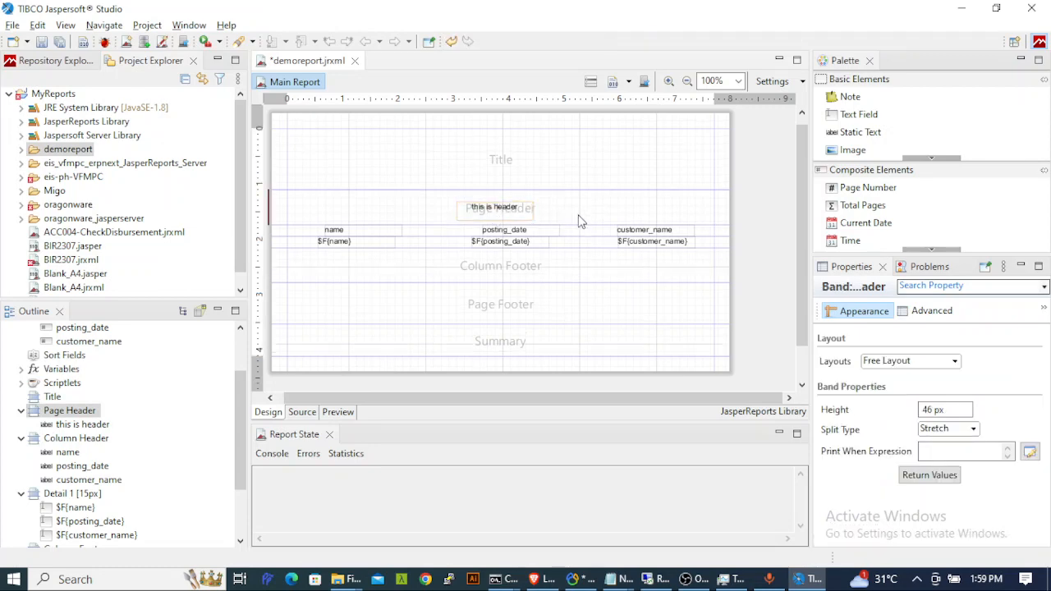
# - Raise the header font size to 19 and widen the box on both sides
pyautogui.click(516, 211)
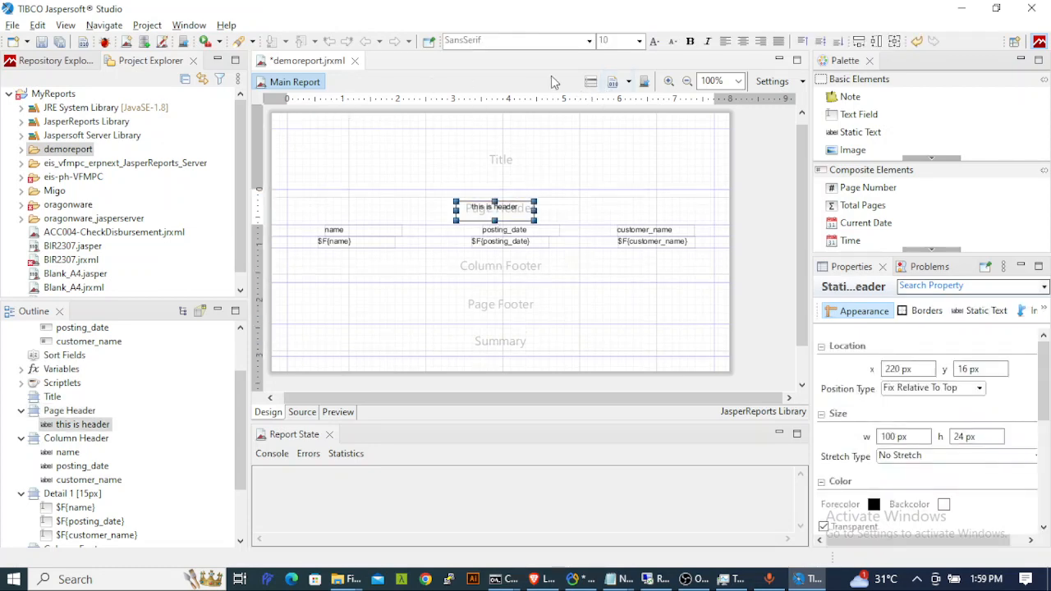
pyautogui.click(655, 41)
pyautogui.click(654, 41)
pyautogui.click(655, 41)
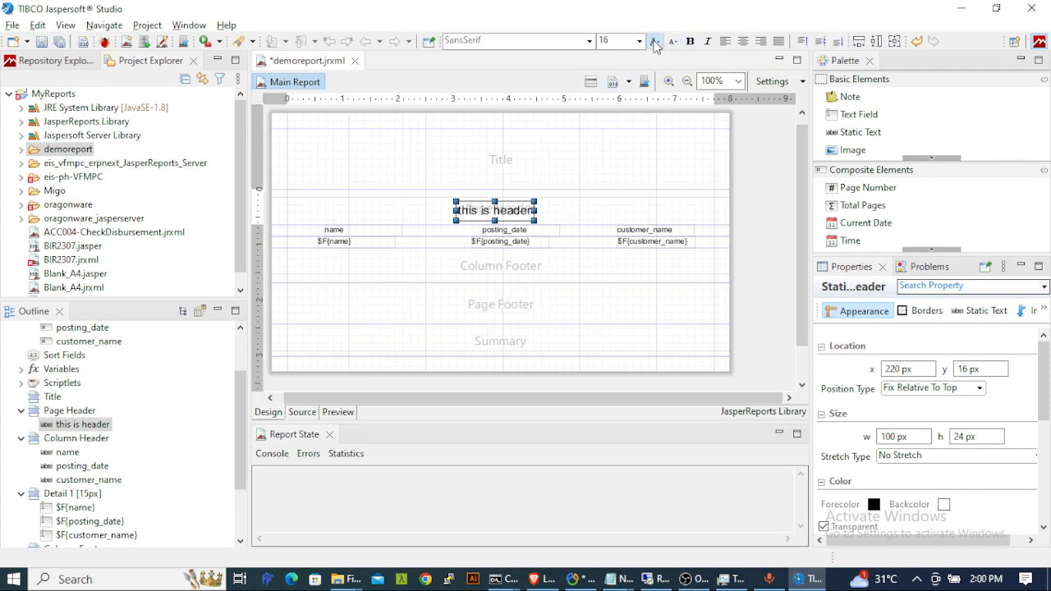
pyautogui.click(655, 41)
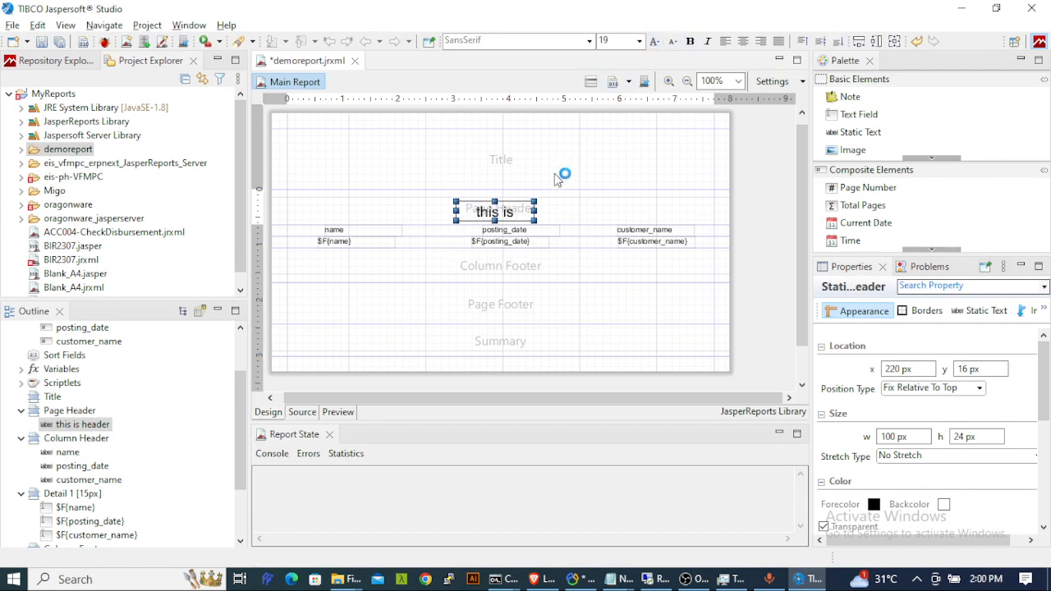
pyautogui.moveTo(538, 209); pyautogui.dragTo(563, 211)
pyautogui.moveTo(456, 210); pyautogui.dragTo(442, 211)
pyautogui.click(492, 141)
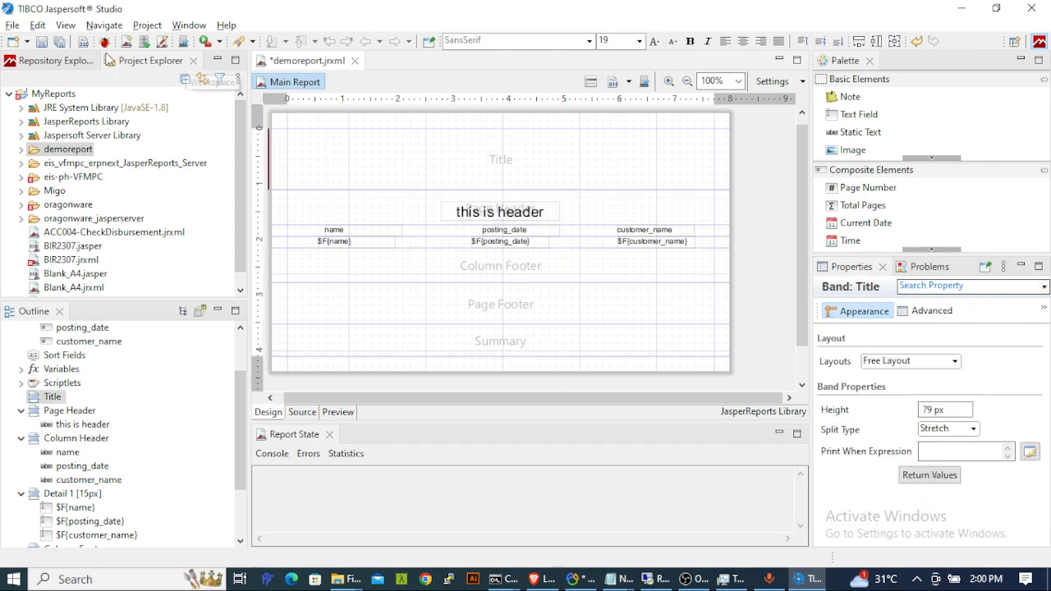
# - Save demoreport, preview it as a 1-page report, and go back to Design view
pyautogui.click(42, 41)
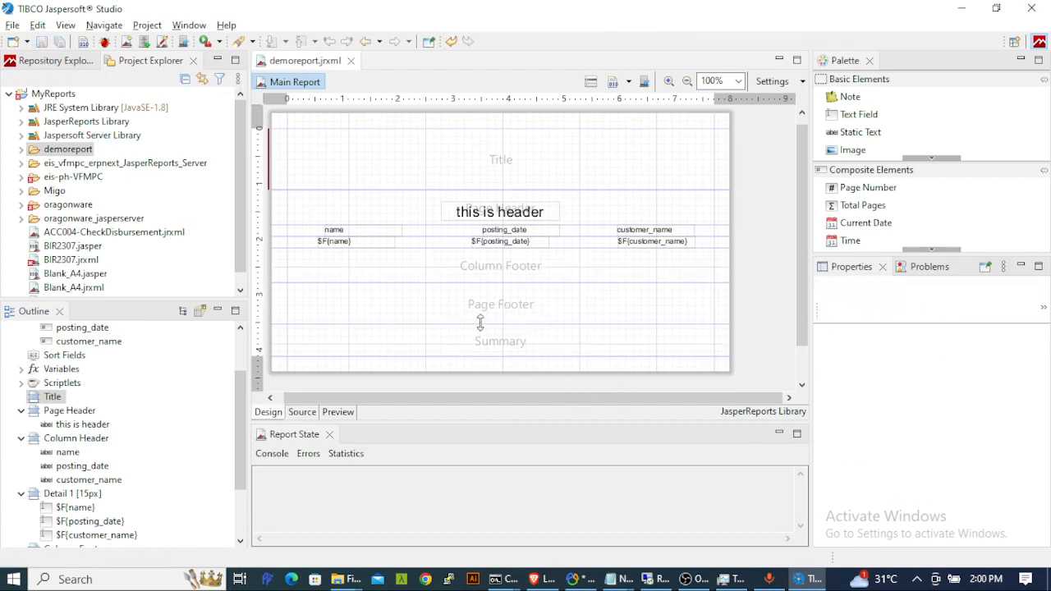
pyautogui.click(337, 412)
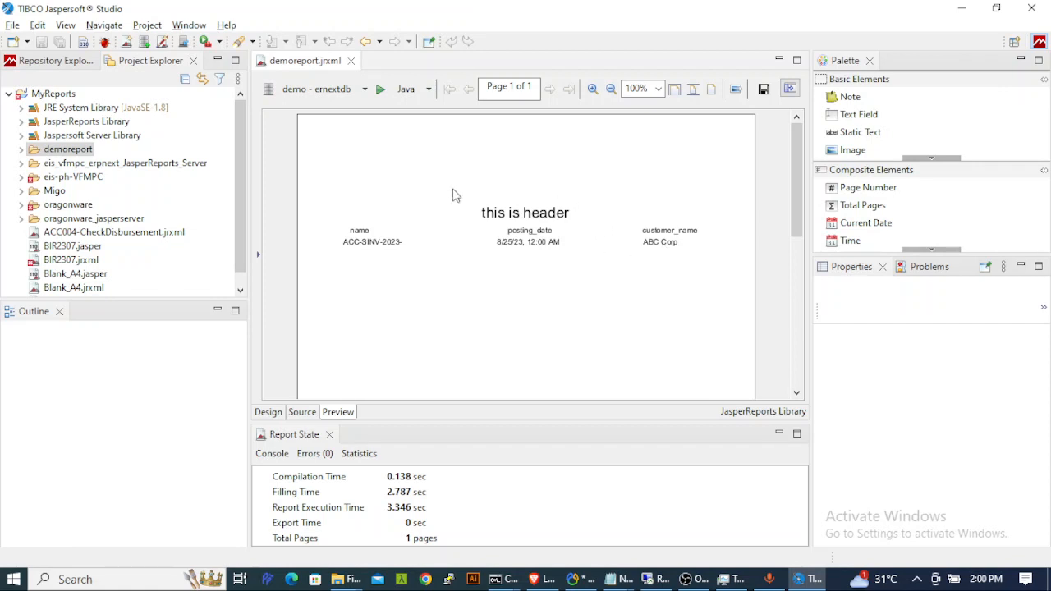
pyautogui.click(268, 412)
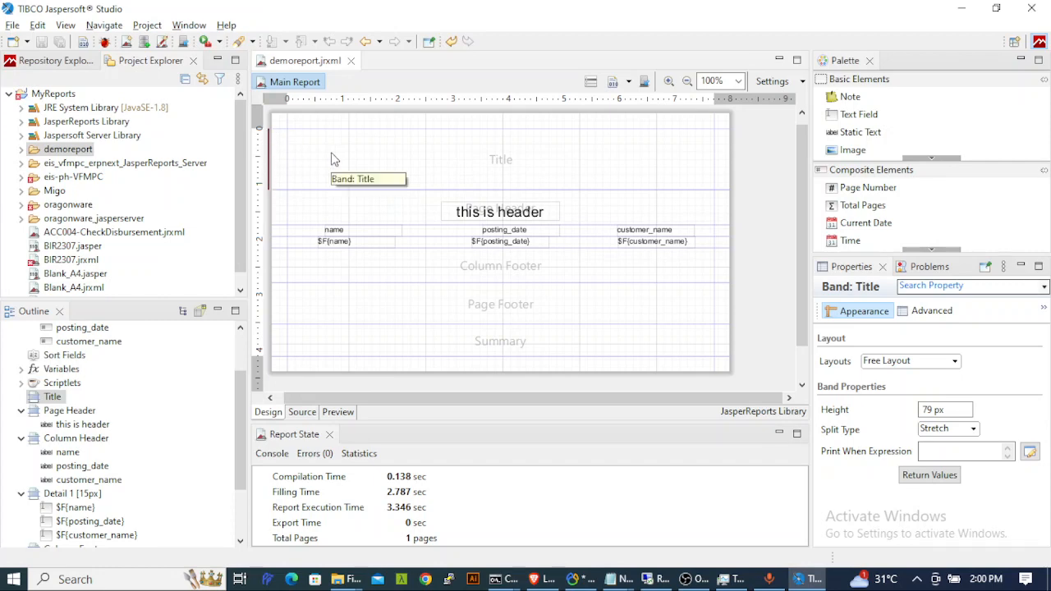
# - Delete the Title, Summary and Column Footer bands, then save demoreport
pyautogui.press('Delete')
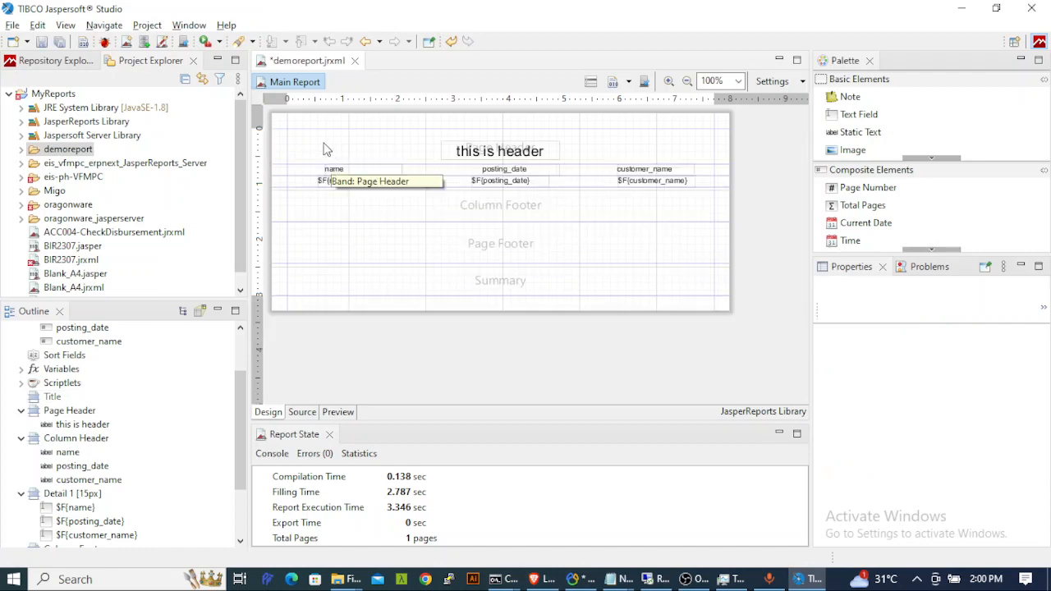
pyautogui.click(348, 287)
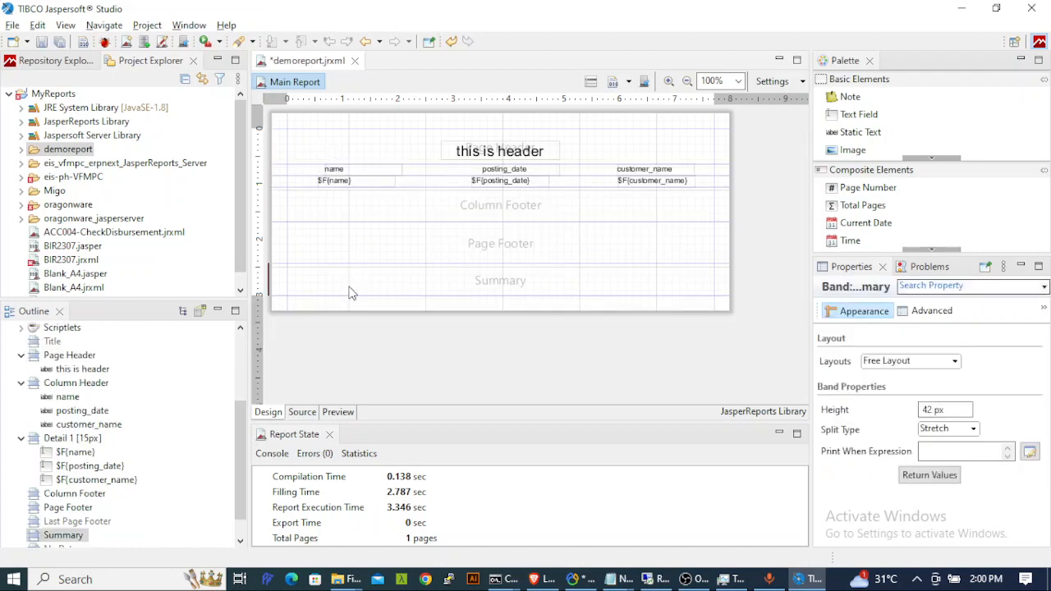
pyautogui.press('Delete')
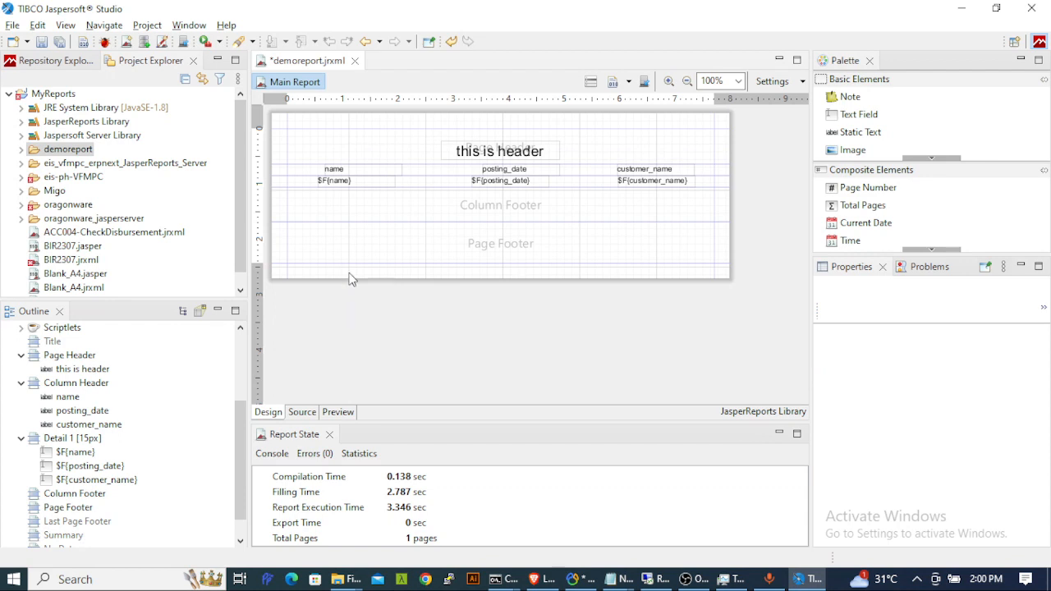
pyautogui.click(351, 207)
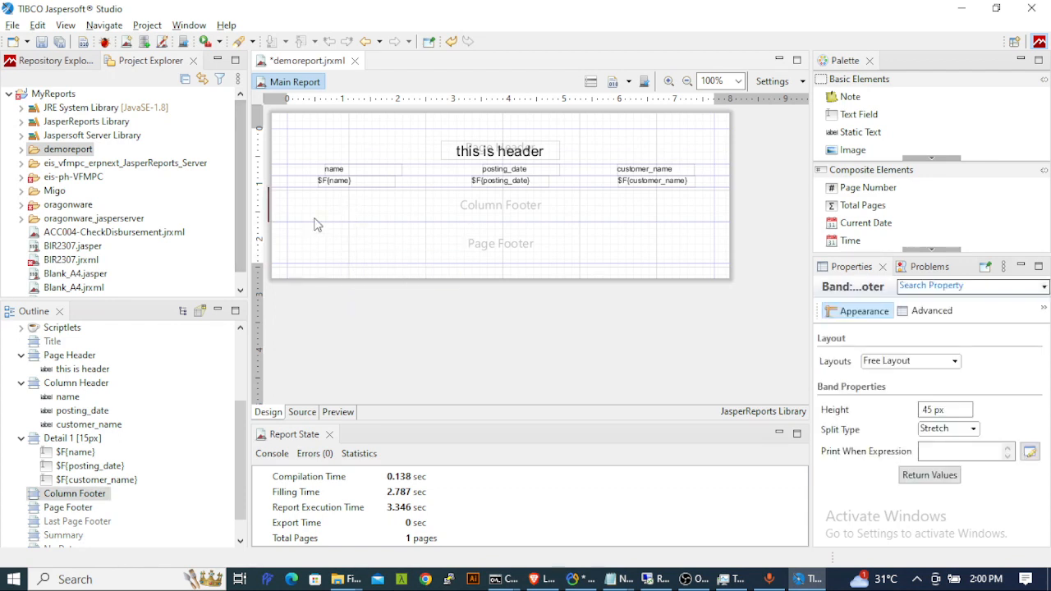
pyautogui.press('Delete')
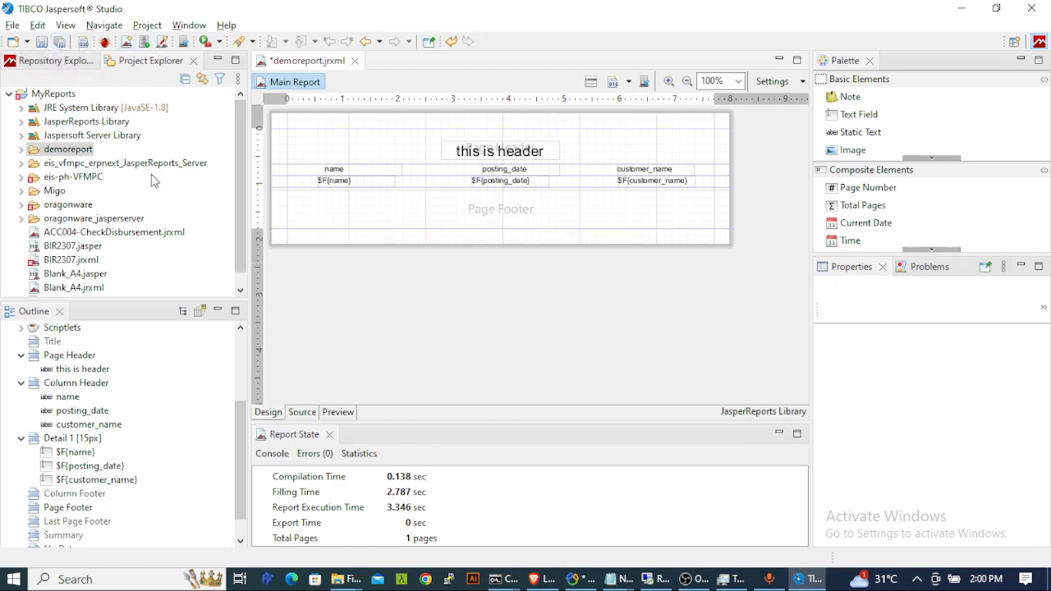
pyautogui.click(41, 41)
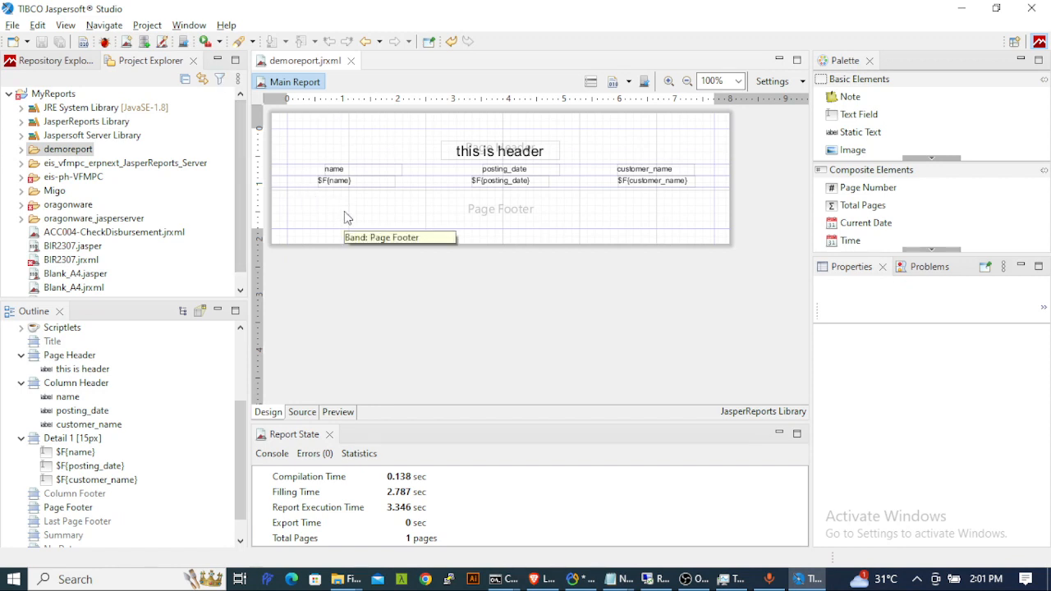
# - Log in to JasperReports Server in the browser with the admin user ID and password
pyautogui.hotkey('alt', 'Tab')
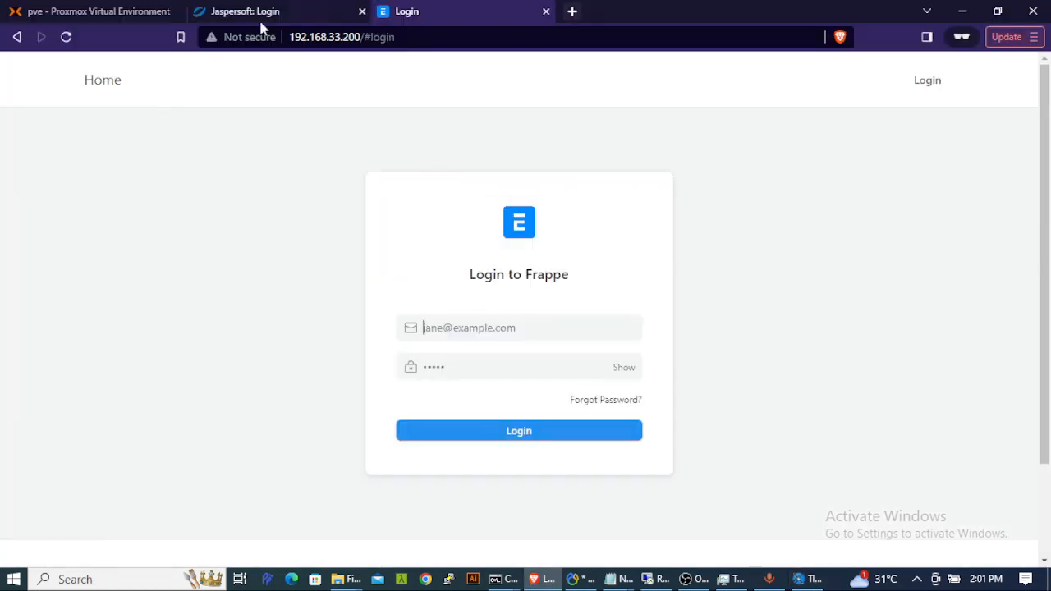
pyautogui.click(275, 16)
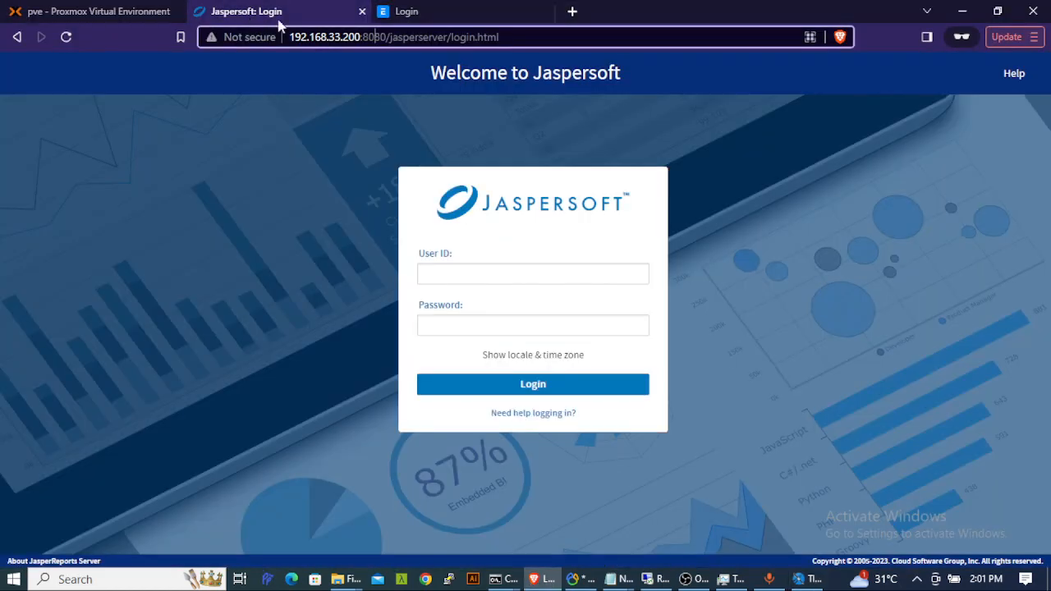
pyautogui.click(480, 271)
pyautogui.write('ja')
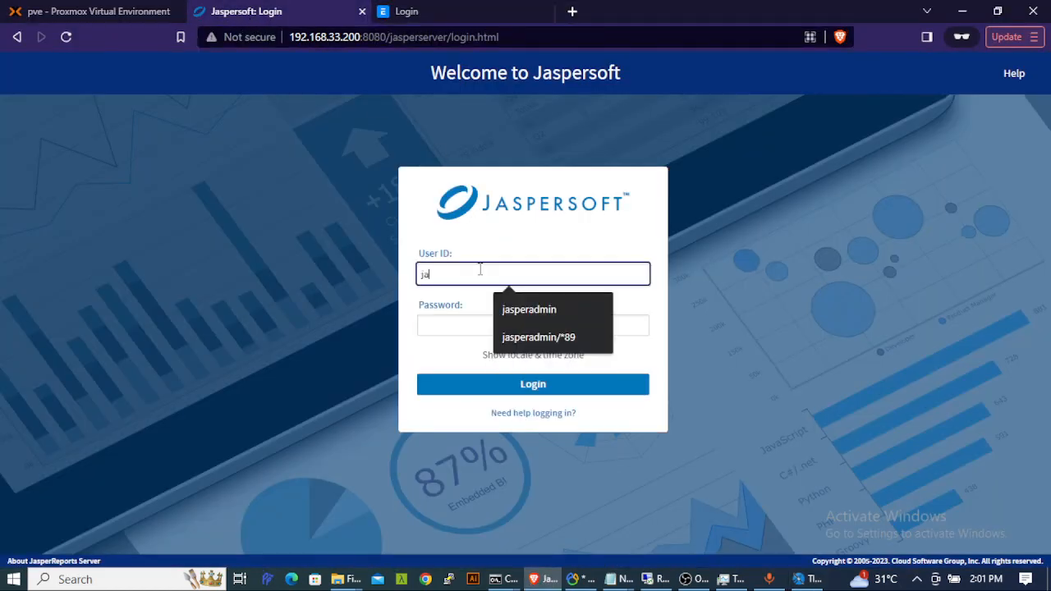
pyautogui.write('speradmin')
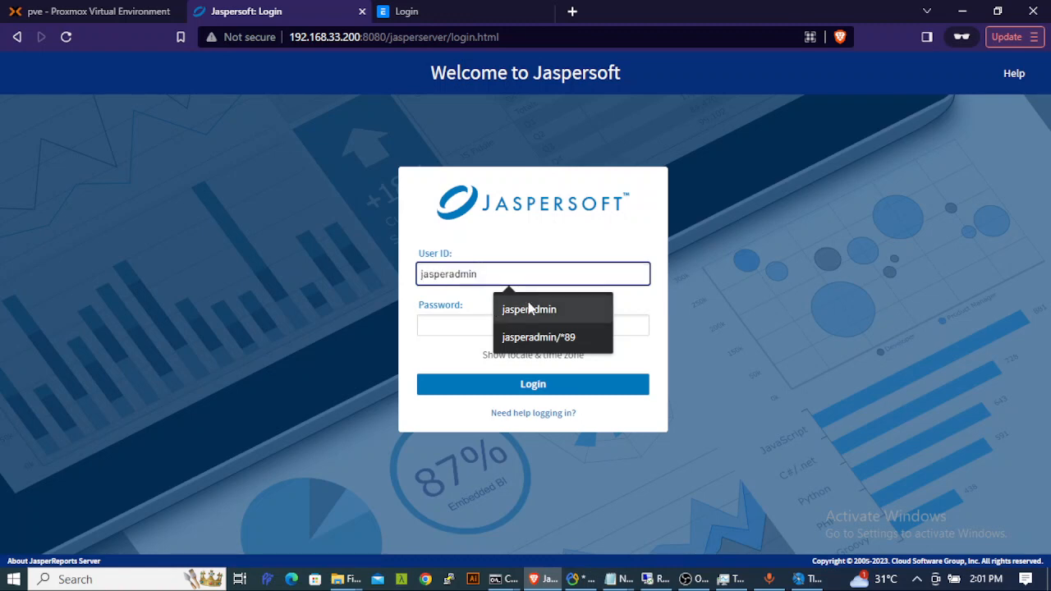
pyautogui.click(530, 310)
pyautogui.click(464, 325)
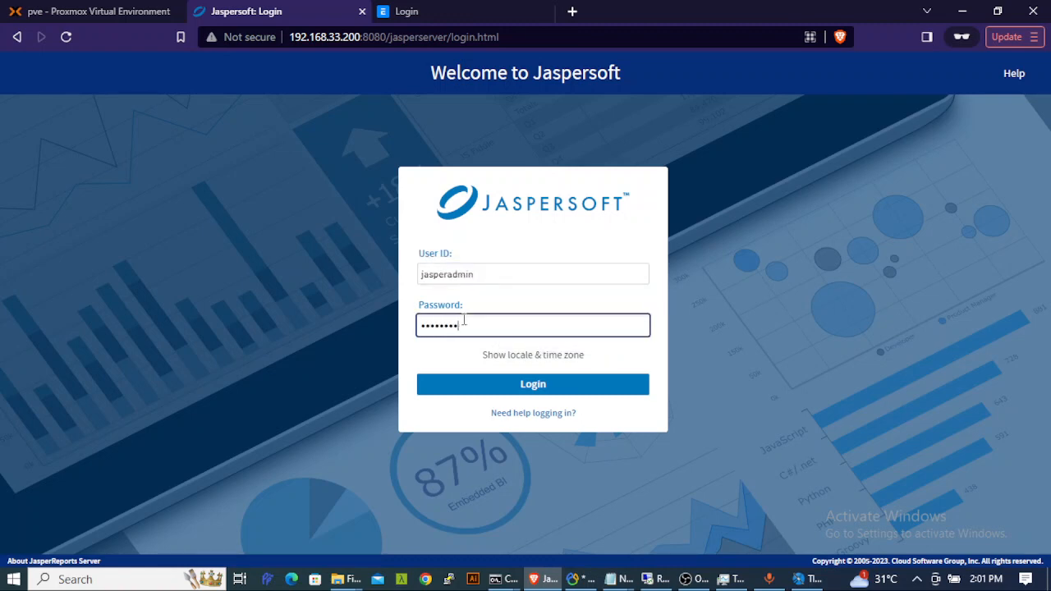
pyautogui.click(533, 387)
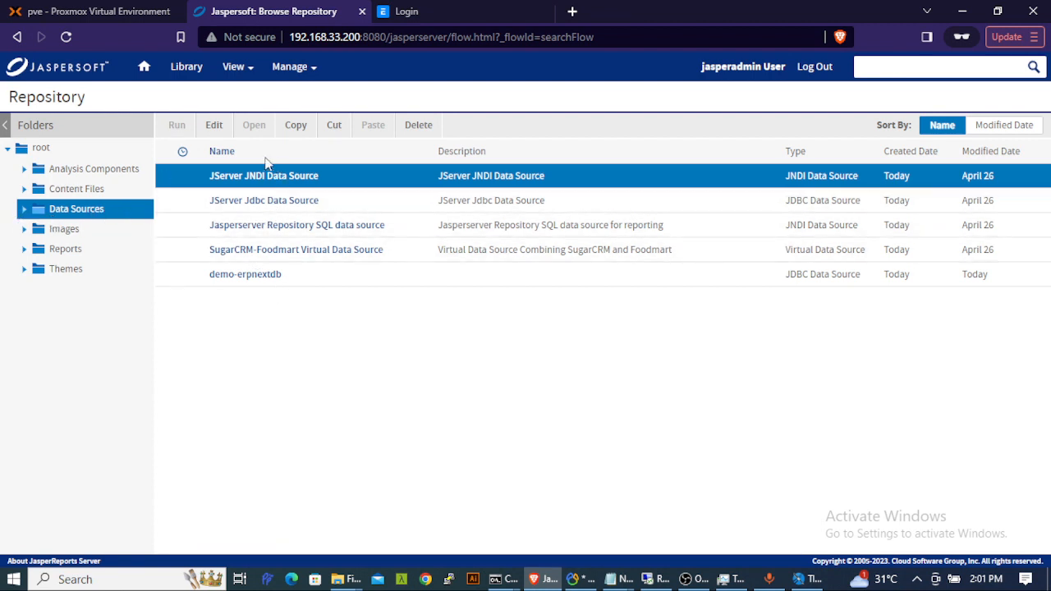
# - Expand Reports and browse the Interactive folder's resources
pyautogui.click(99, 252)
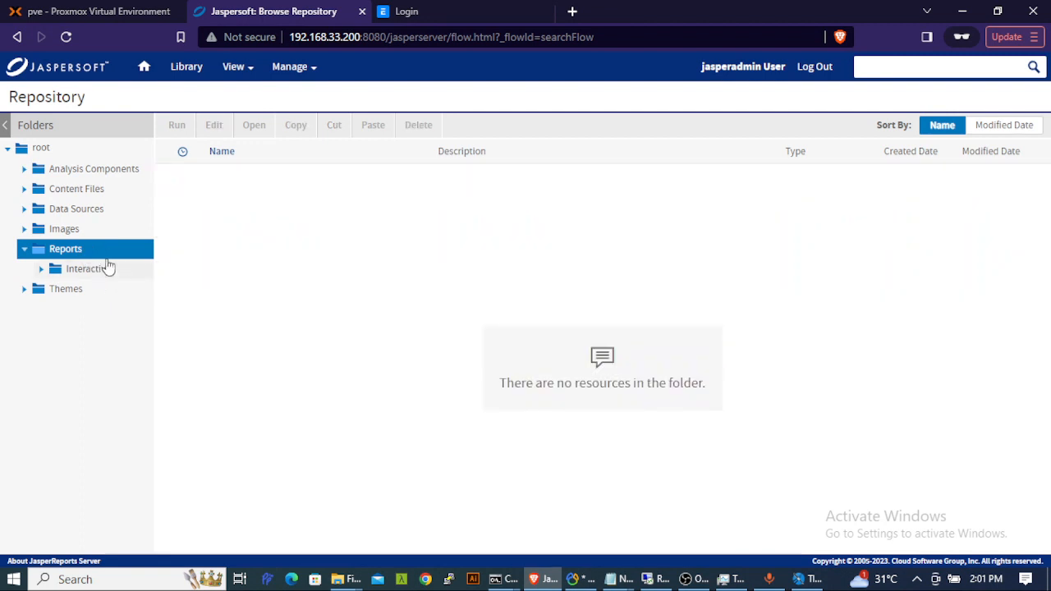
pyautogui.click(100, 271)
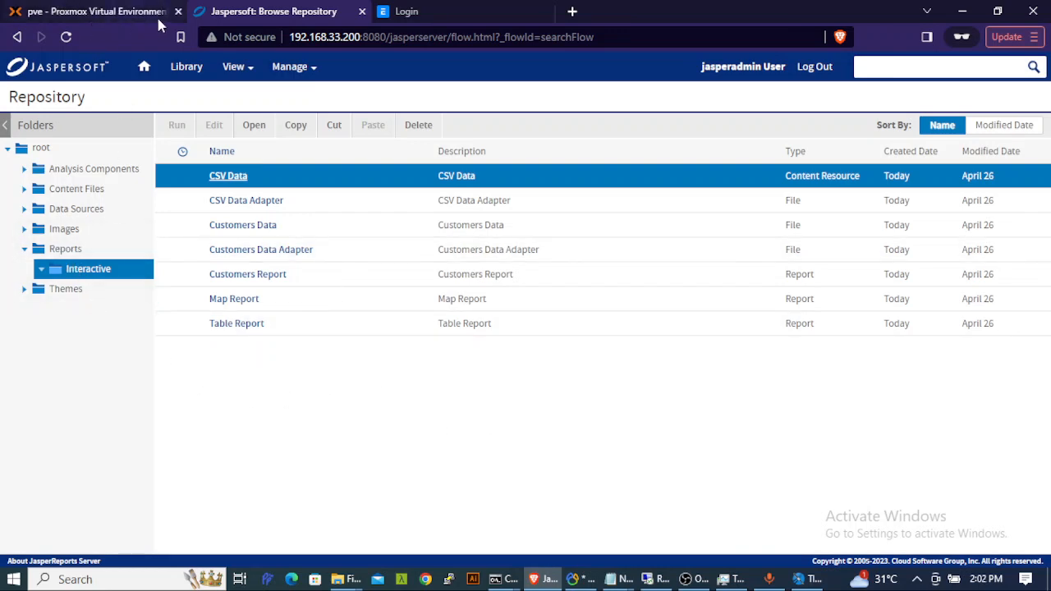
pyautogui.hotkey('alt', 'Tab')
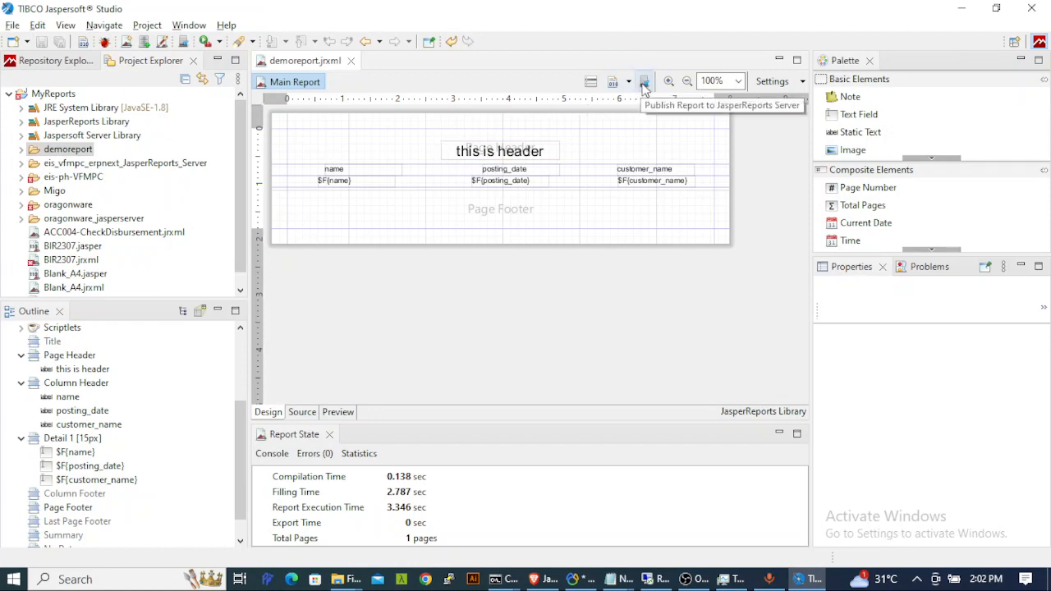
# - Publish demoreport to the server, choosing demo > Reports as the destination folder
pyautogui.click(645, 86)
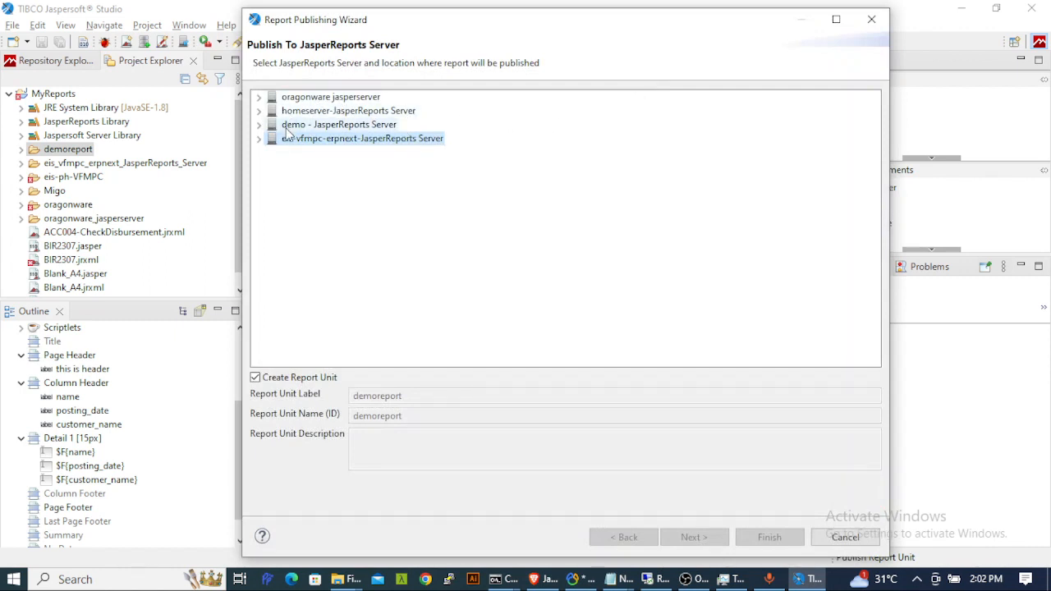
pyautogui.click(289, 127)
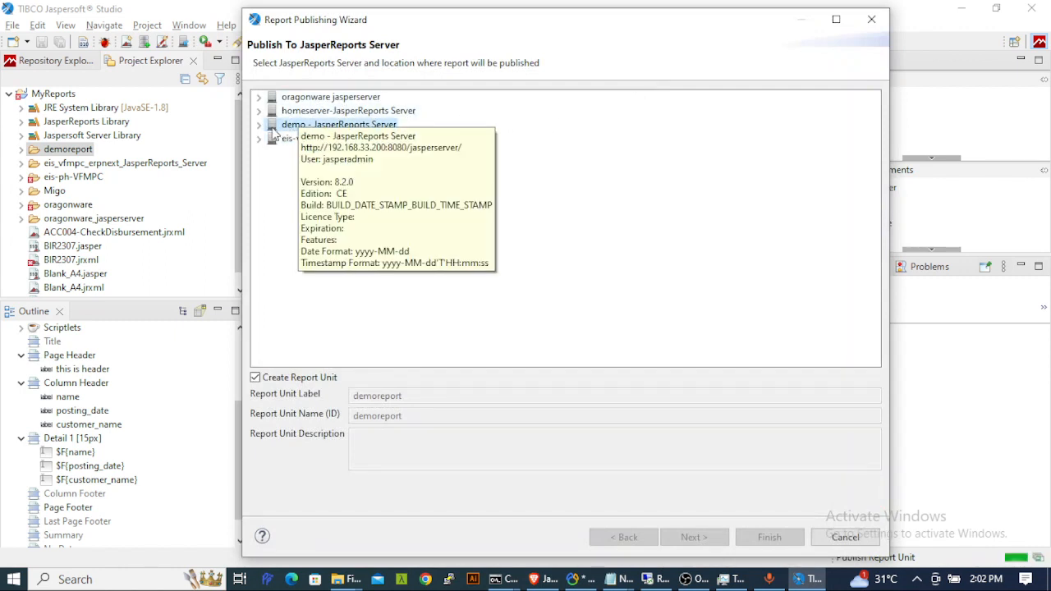
pyautogui.click(260, 125)
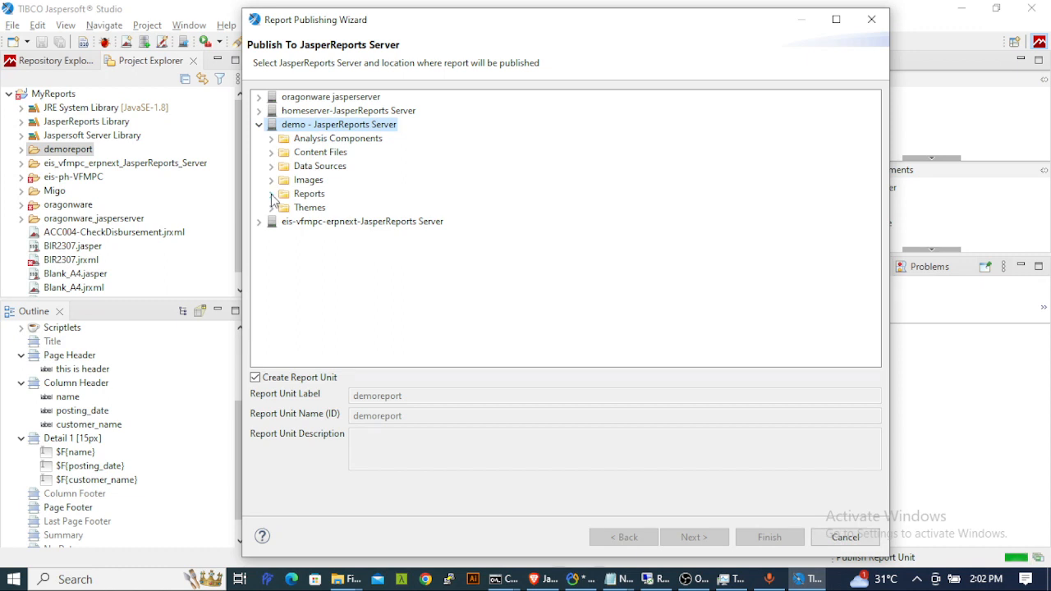
pyautogui.click(312, 194)
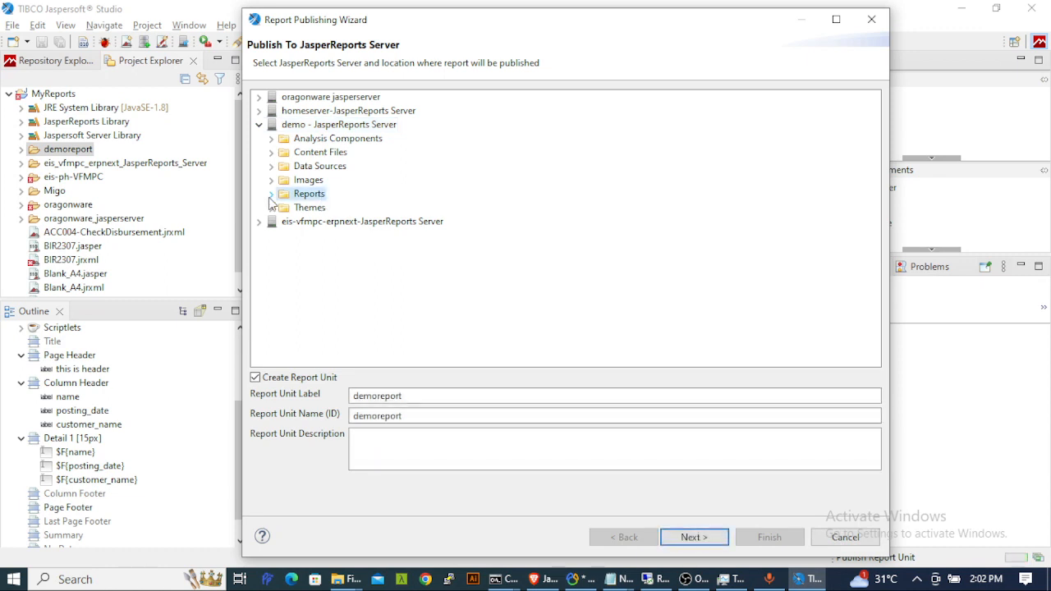
pyautogui.click(271, 194)
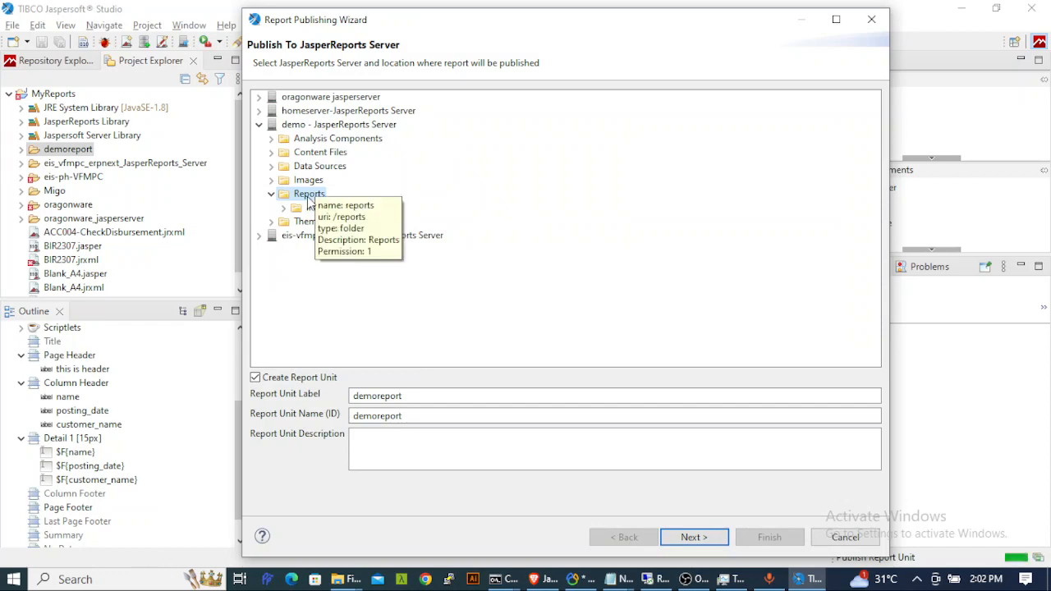
# - Compare against the server's Reports folder, keep report unit label demoreport, and proceed to data sources
pyautogui.hotkey('alt', 'Tab')
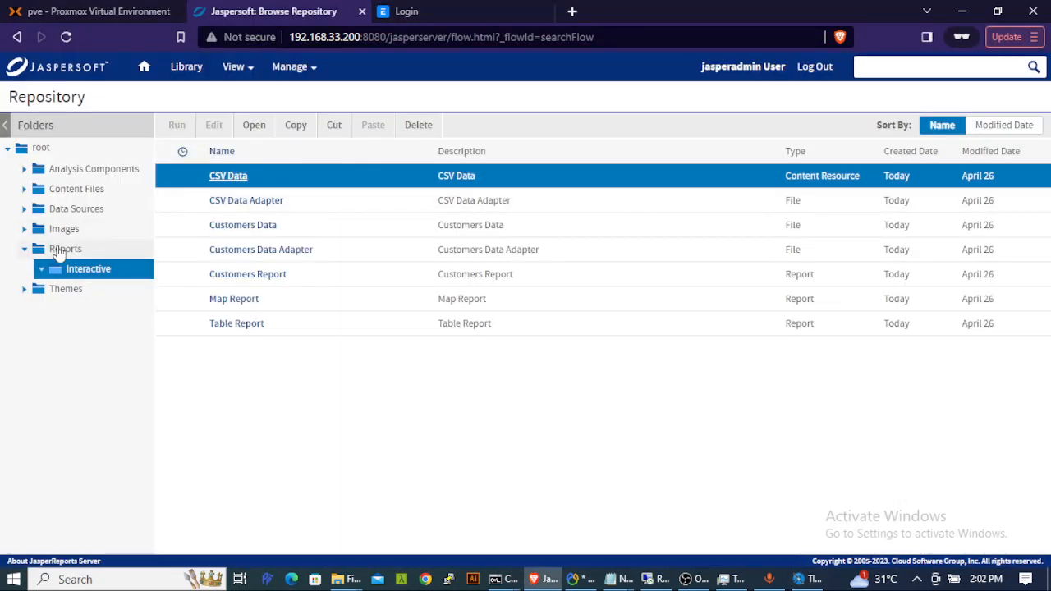
pyautogui.hotkey('alt', 'Tab')
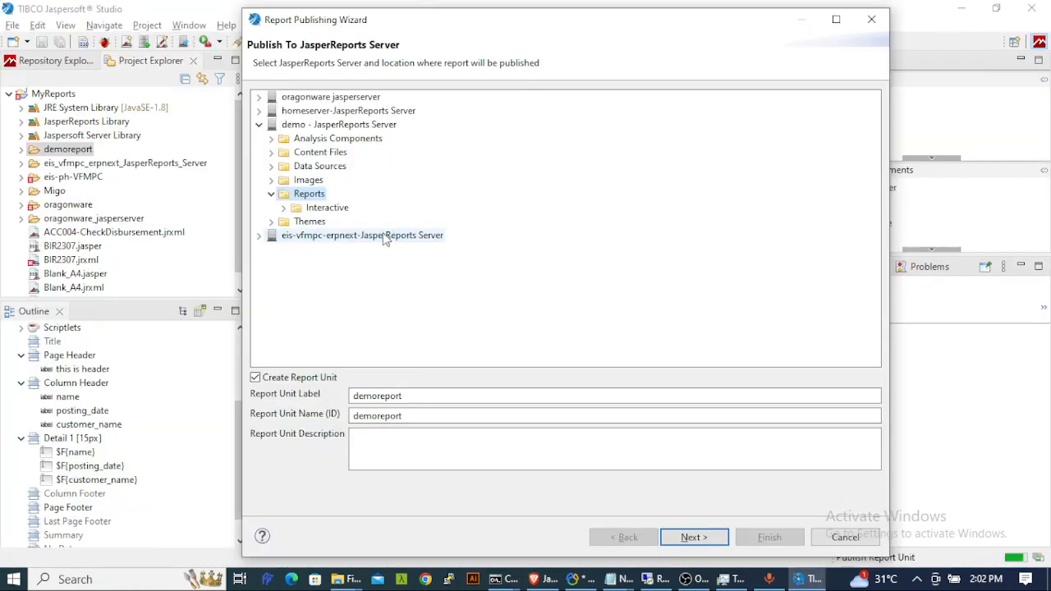
pyautogui.hotkey('alt', 'Tab')
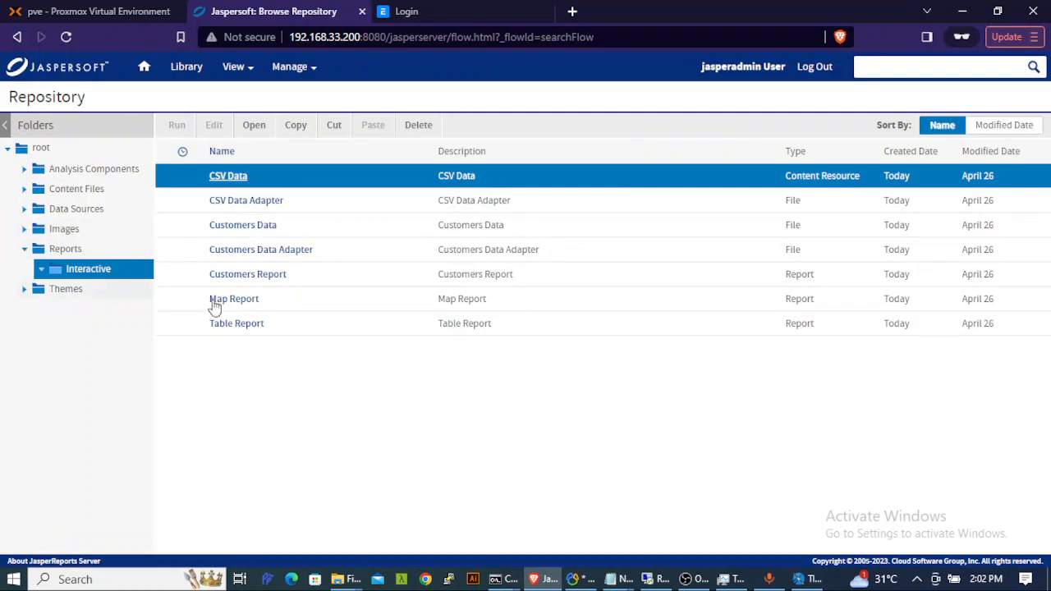
pyautogui.click(57, 250)
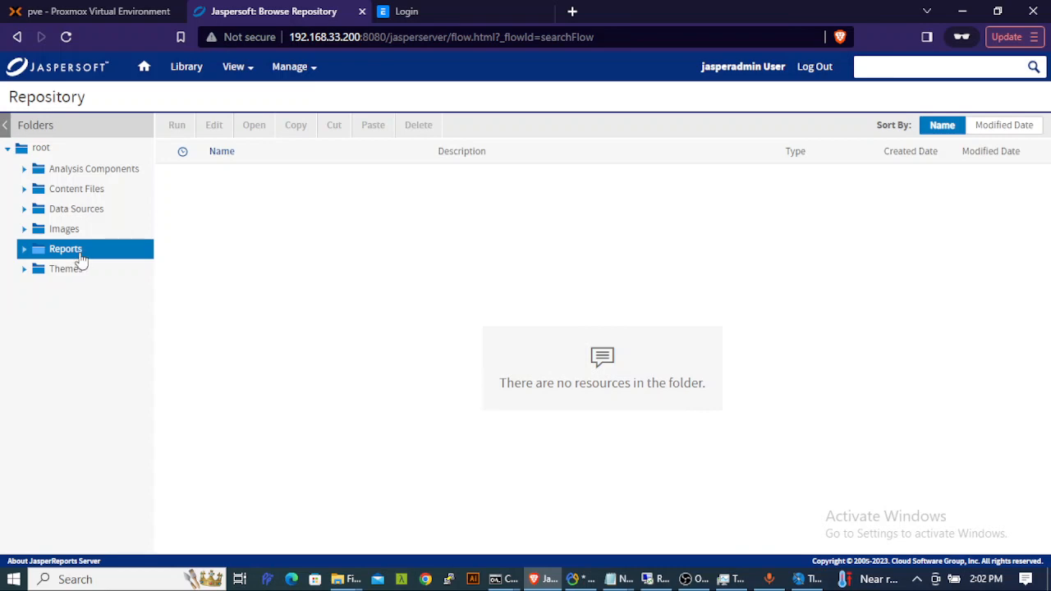
pyautogui.hotkey('alt', 'Tab')
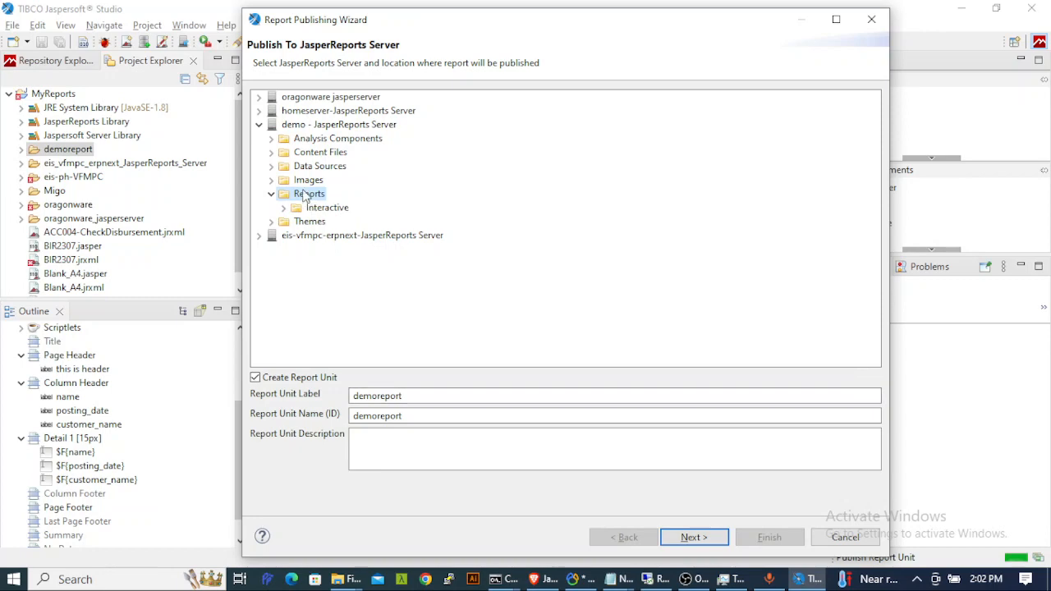
pyautogui.hotkey('alt', 'Tab')
pyautogui.hotkey('alt', 'Tab')
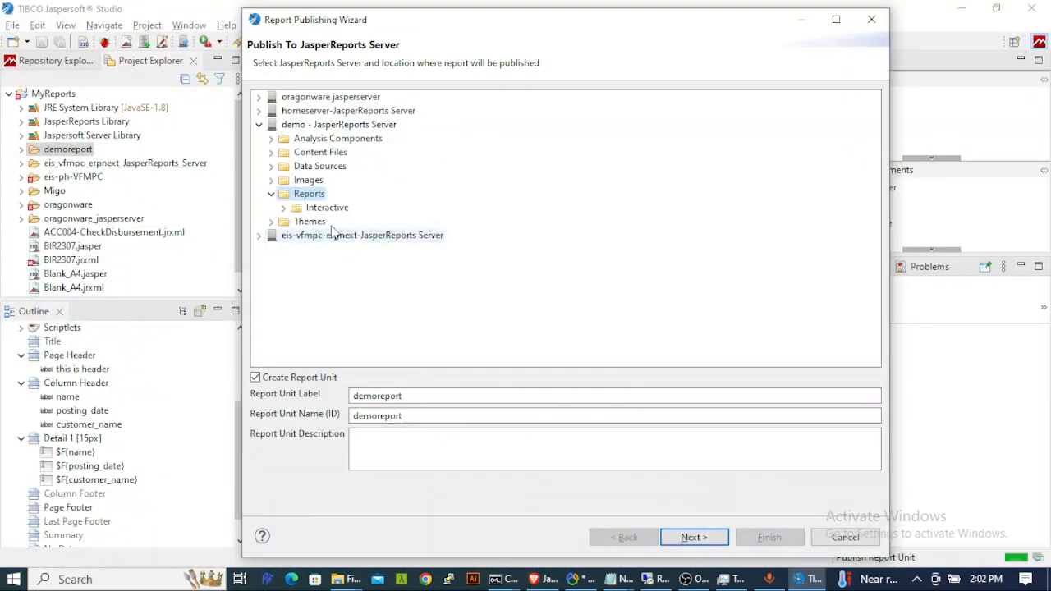
pyautogui.click(413, 397)
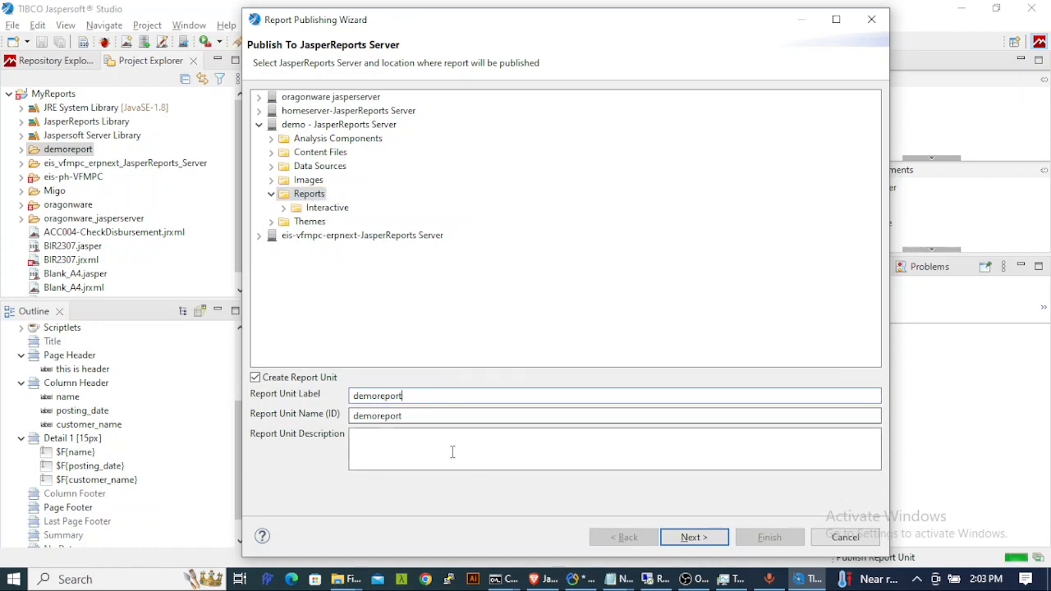
pyautogui.click(693, 538)
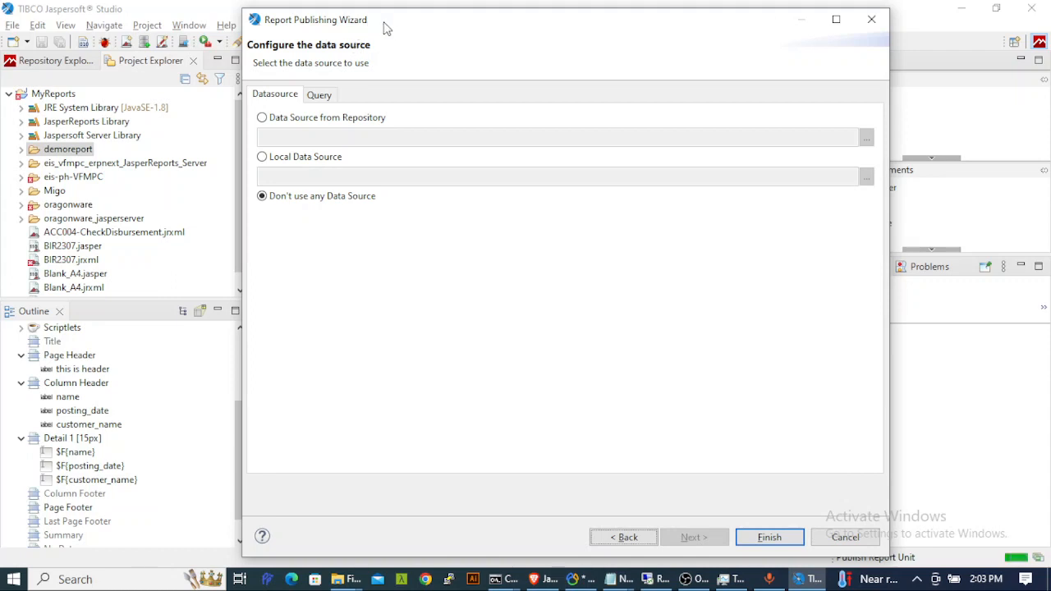
# - Choose Data Source from Repository and check the server's data source list in the browser
pyautogui.moveTo(398, 29); pyautogui.dragTo(424, 29)
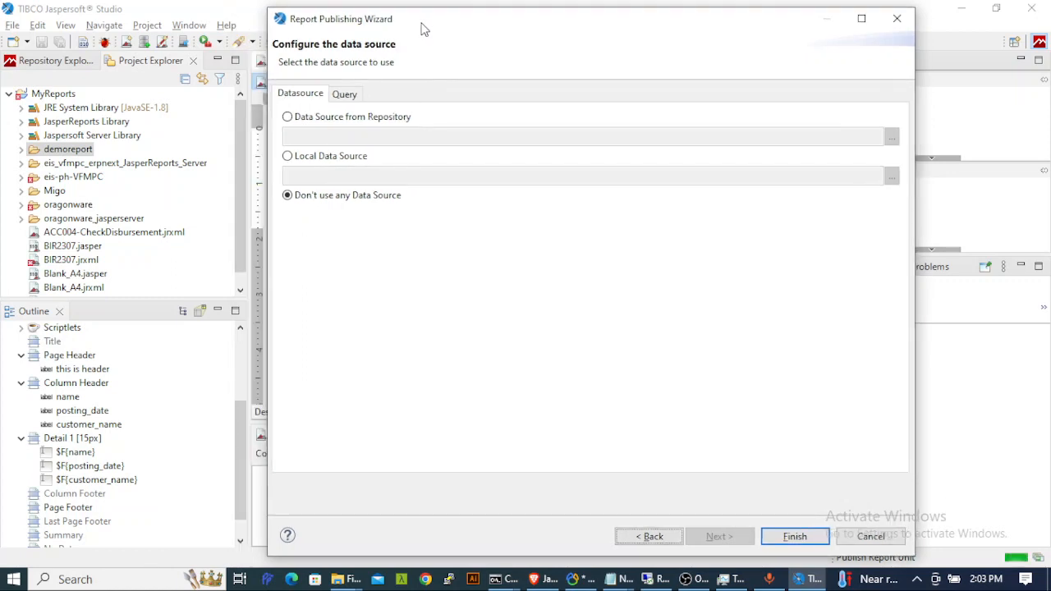
pyautogui.click(288, 118)
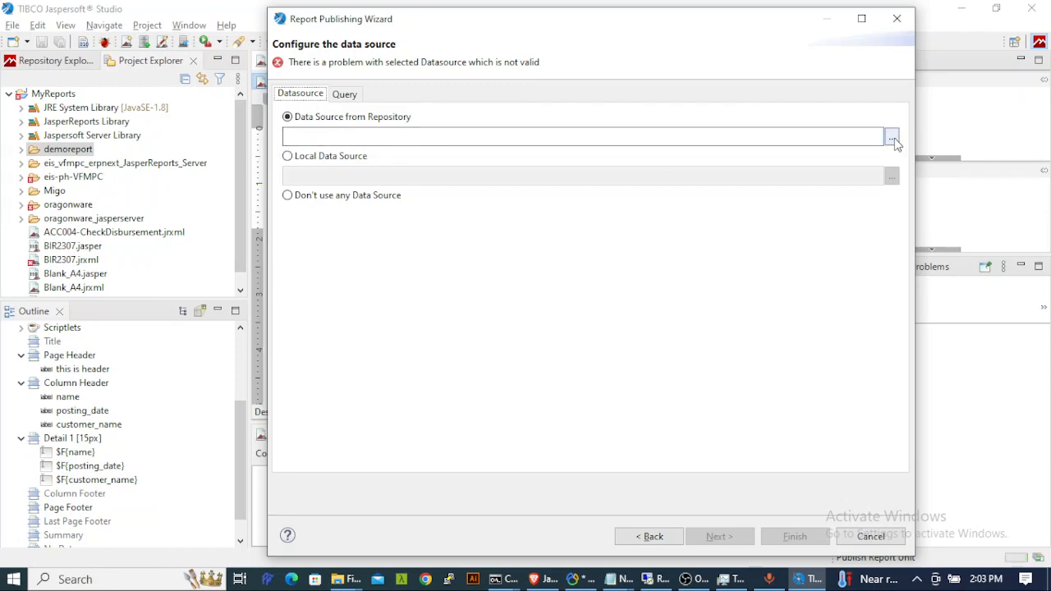
pyautogui.hotkey('alt', 'Tab')
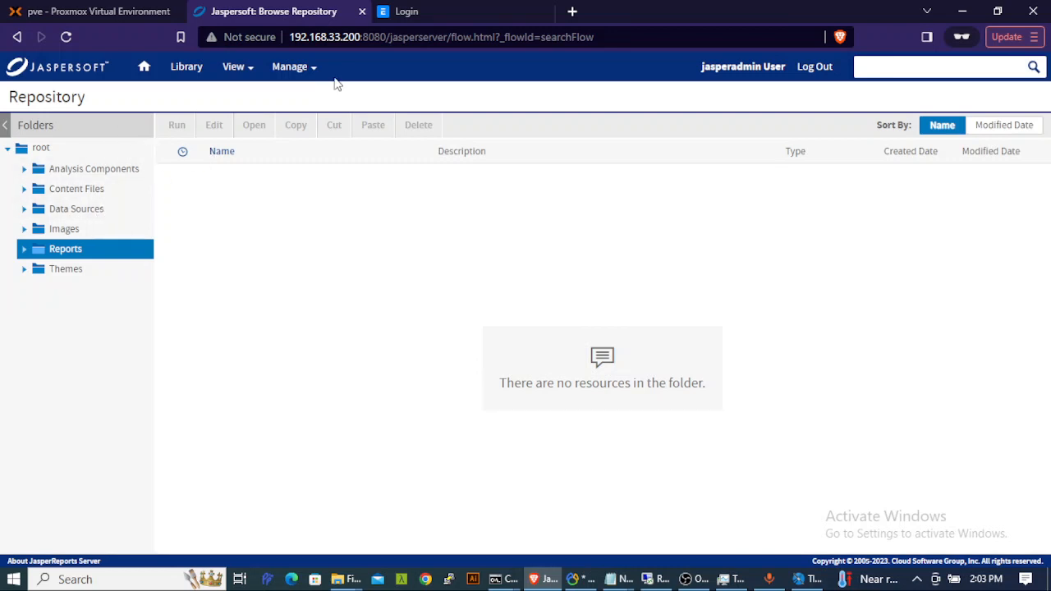
pyautogui.click(77, 215)
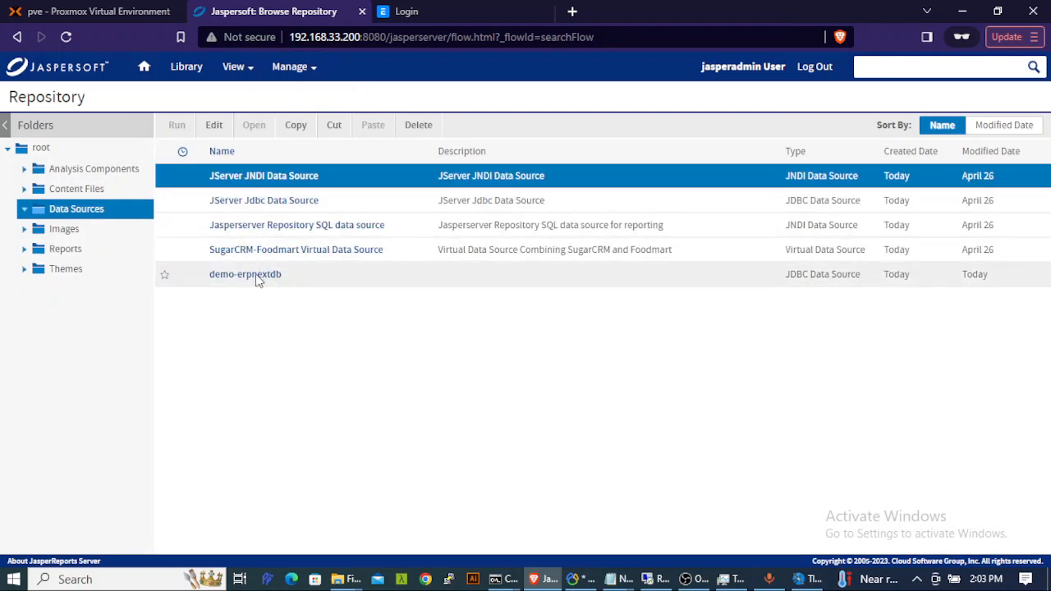
pyautogui.moveTo(246, 282)
pyautogui.hotkey('alt', 'Tab')
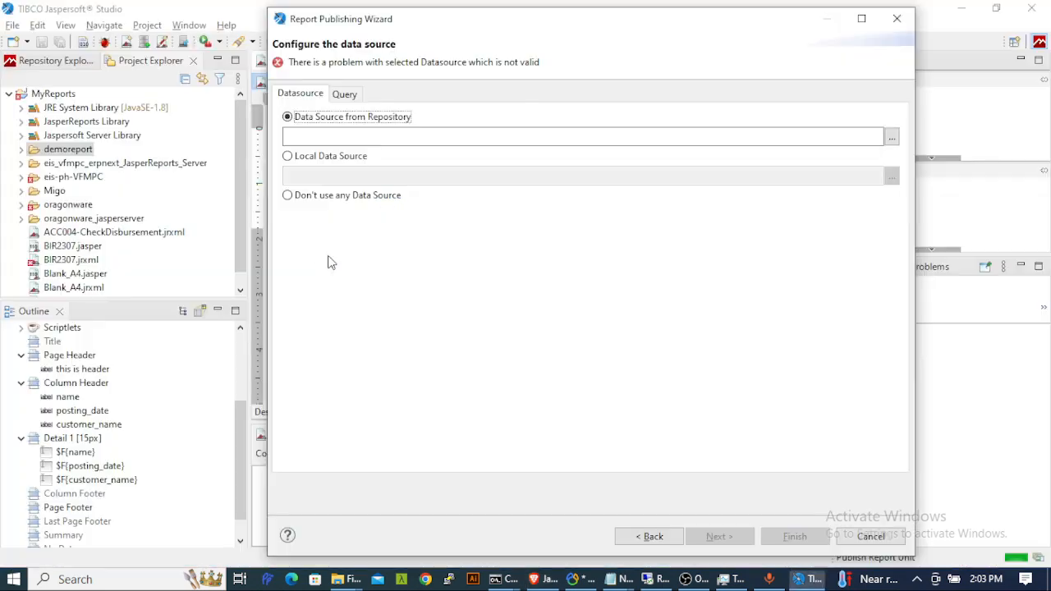
# - Select demo-erpnextdb from the repository's Data Sources and publish to /reports/demoreport
pyautogui.click(892, 138)
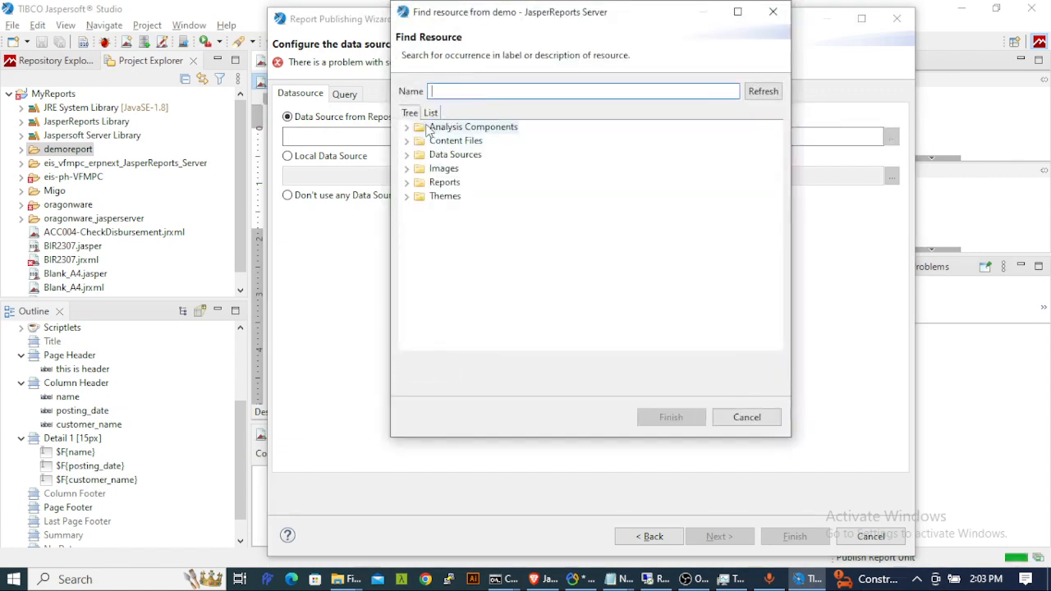
pyautogui.click(407, 155)
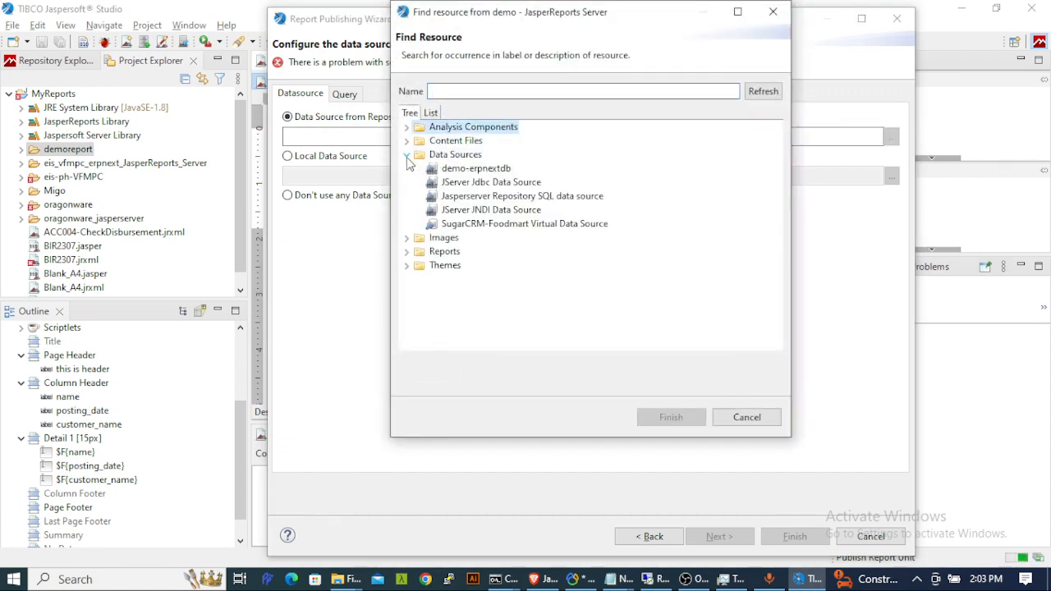
pyautogui.click(477, 168)
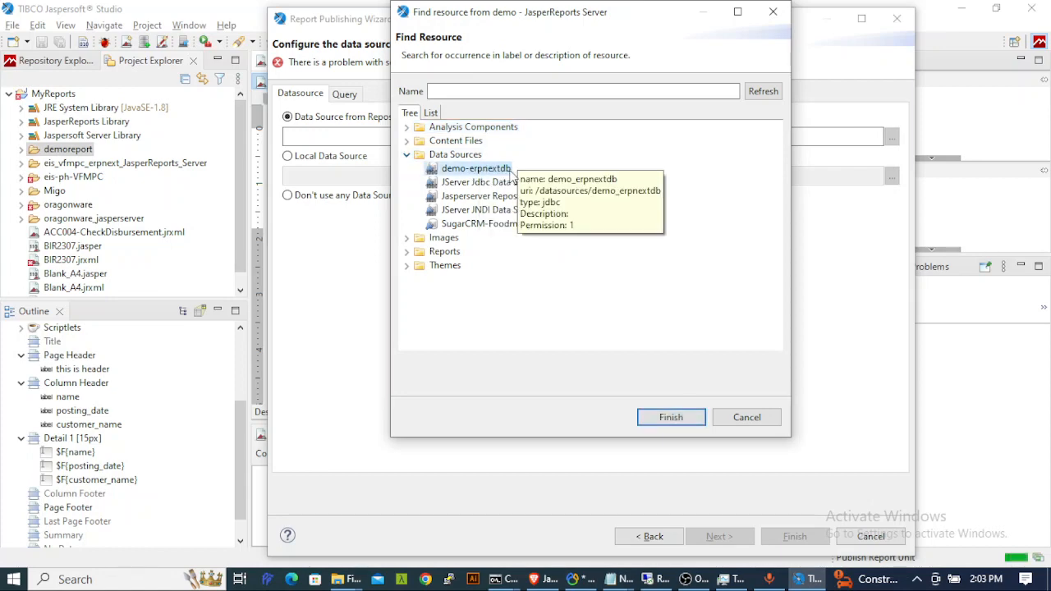
pyautogui.hotkey('alt', 'Tab')
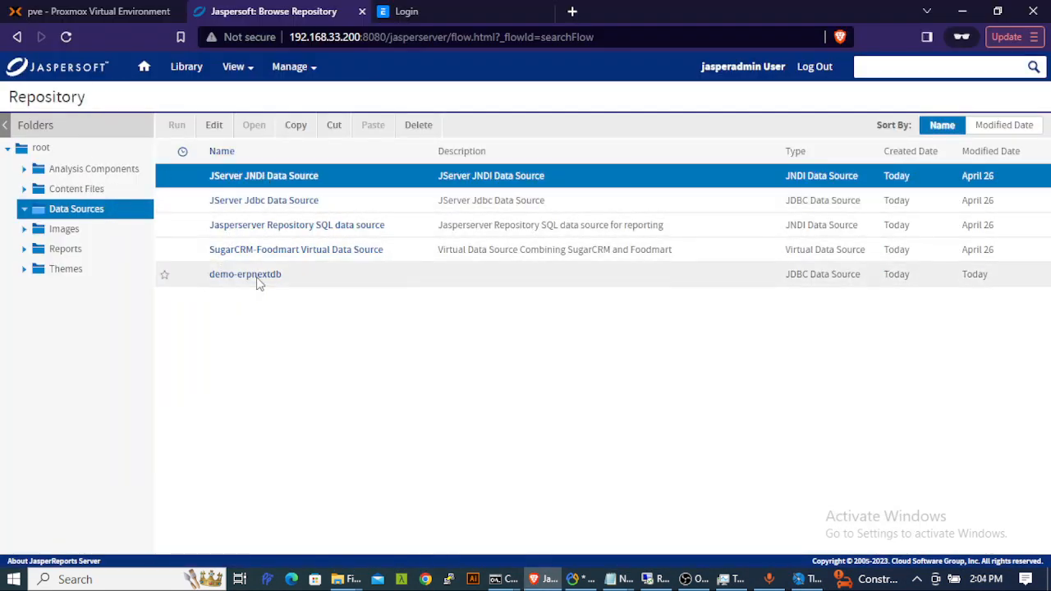
pyautogui.click(310, 279)
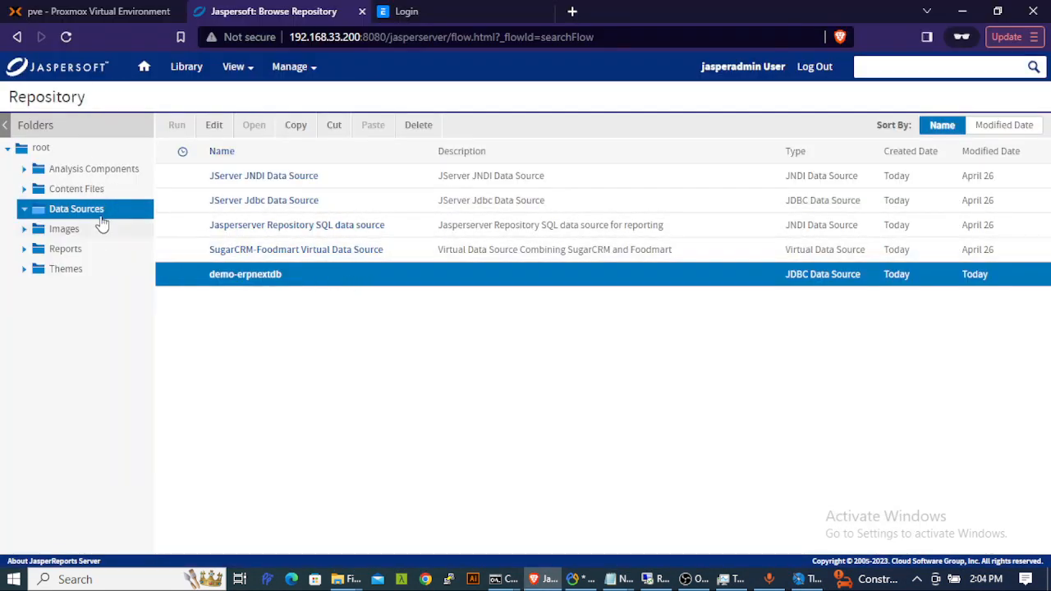
pyautogui.hotkey('alt', 'Tab')
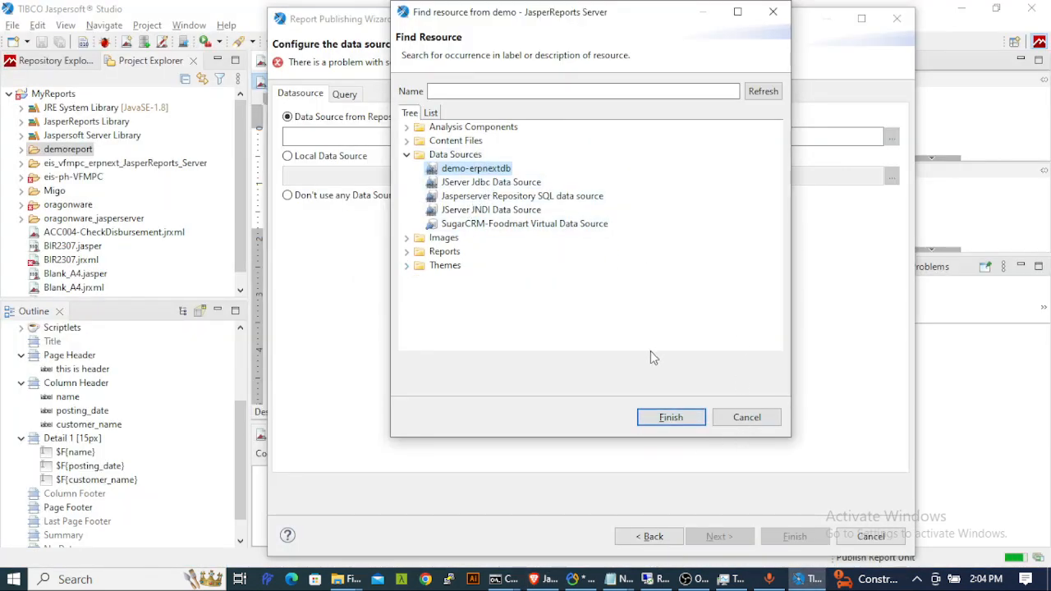
pyautogui.click(663, 416)
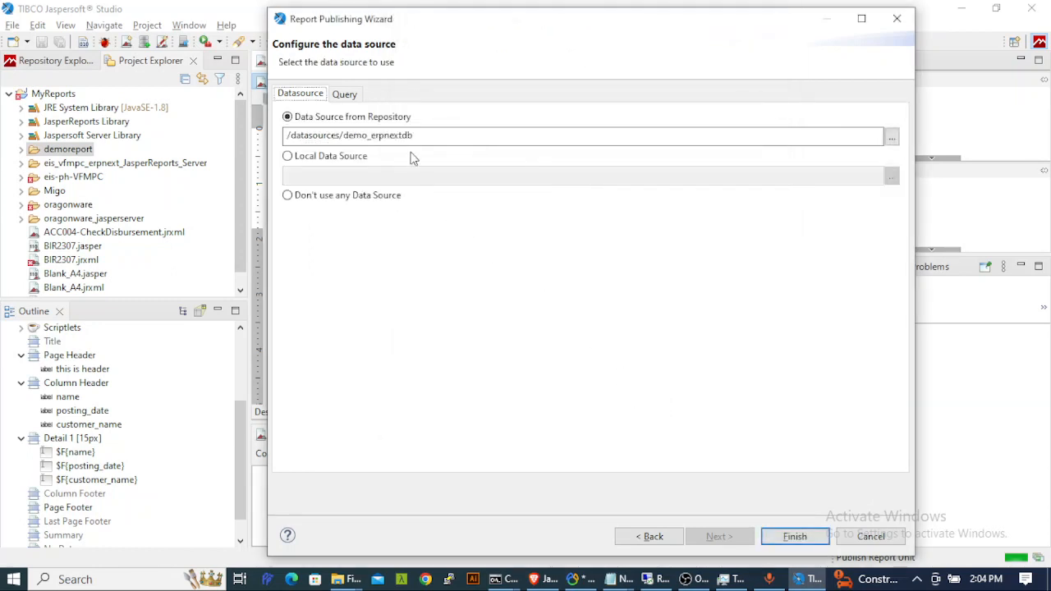
pyautogui.click(796, 538)
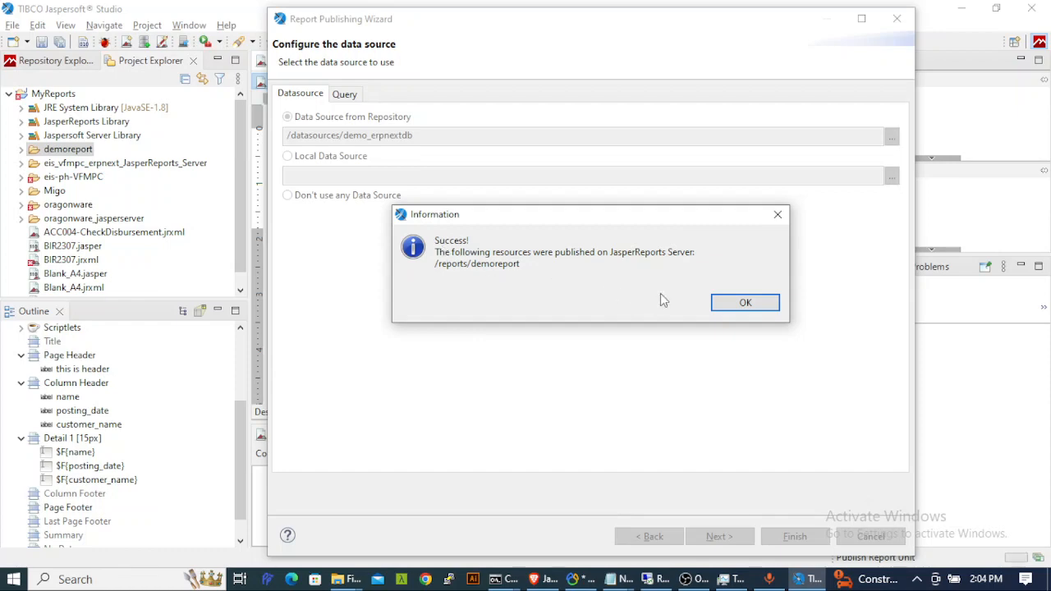
pyautogui.click(745, 306)
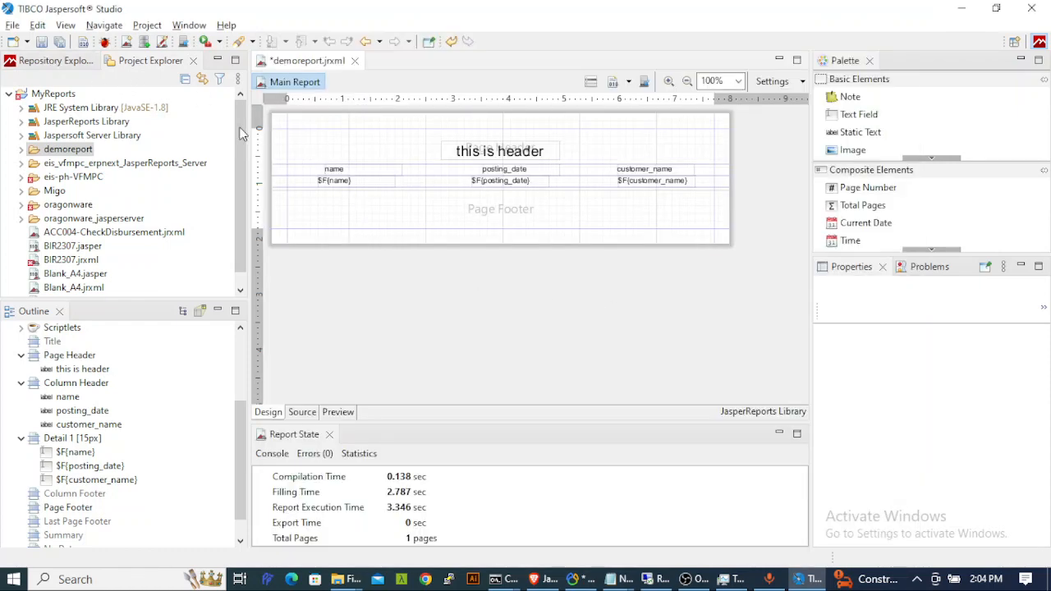
# - Run demoreport from the server's Reports folder in the browser
pyautogui.hotkey('alt', 'Tab')
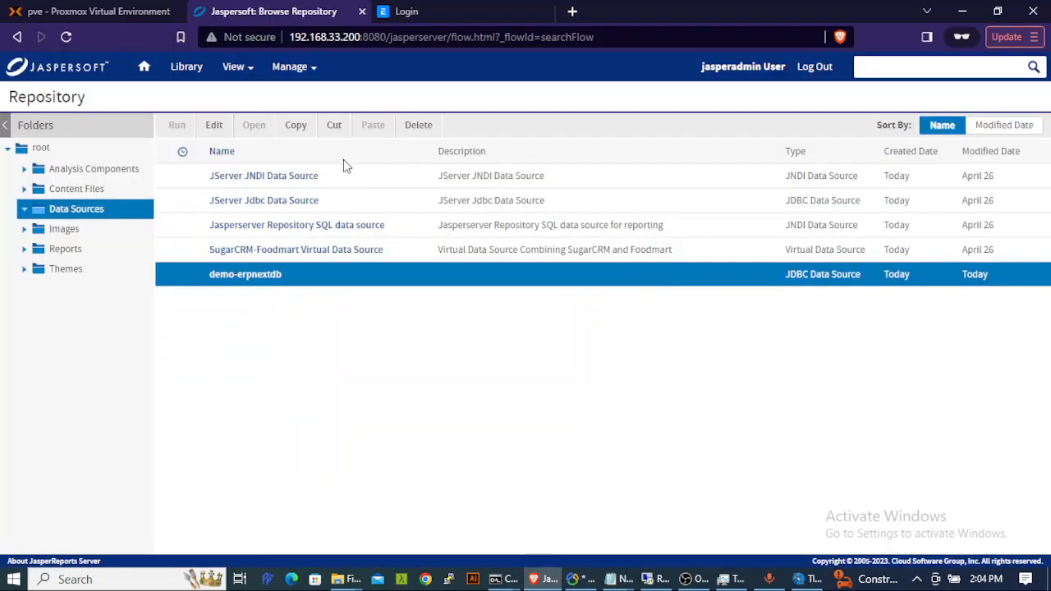
pyautogui.click(68, 255)
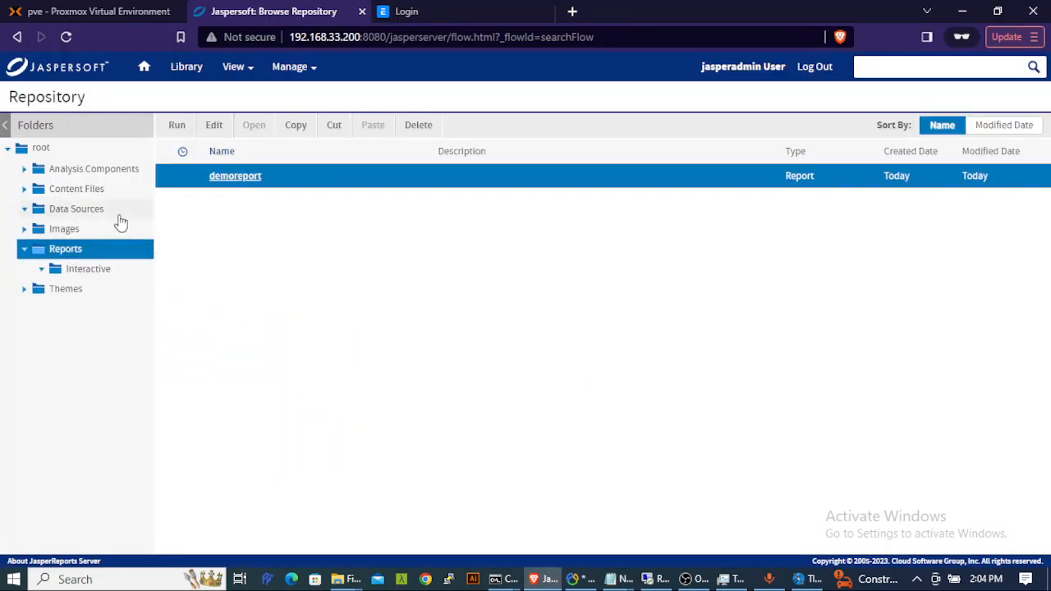
pyautogui.click(235, 176)
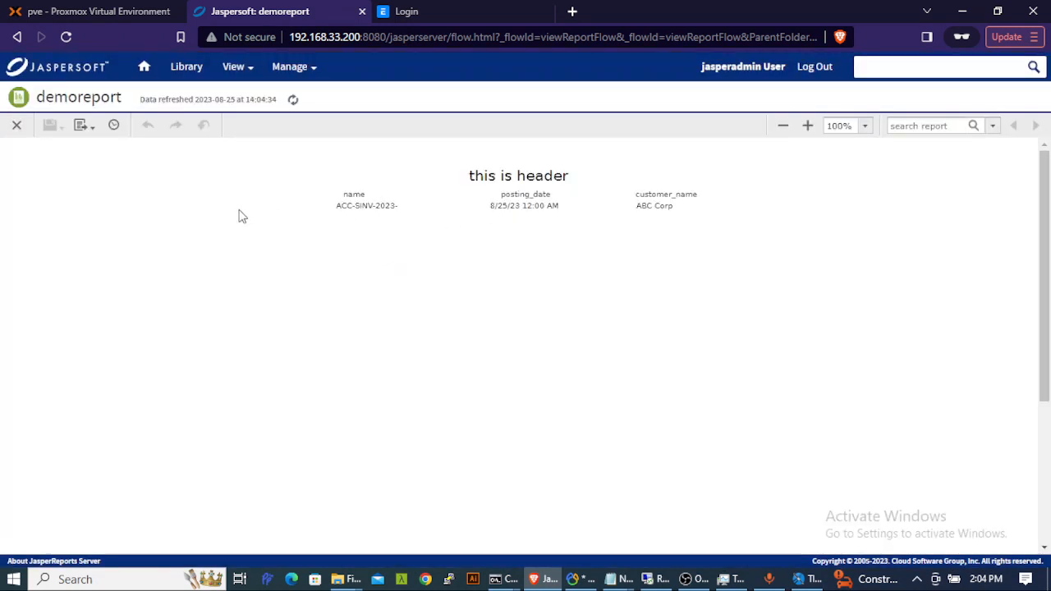
# - Export the report as demoreport.pdf and open the downloaded PDF
pyautogui.click(82, 125)
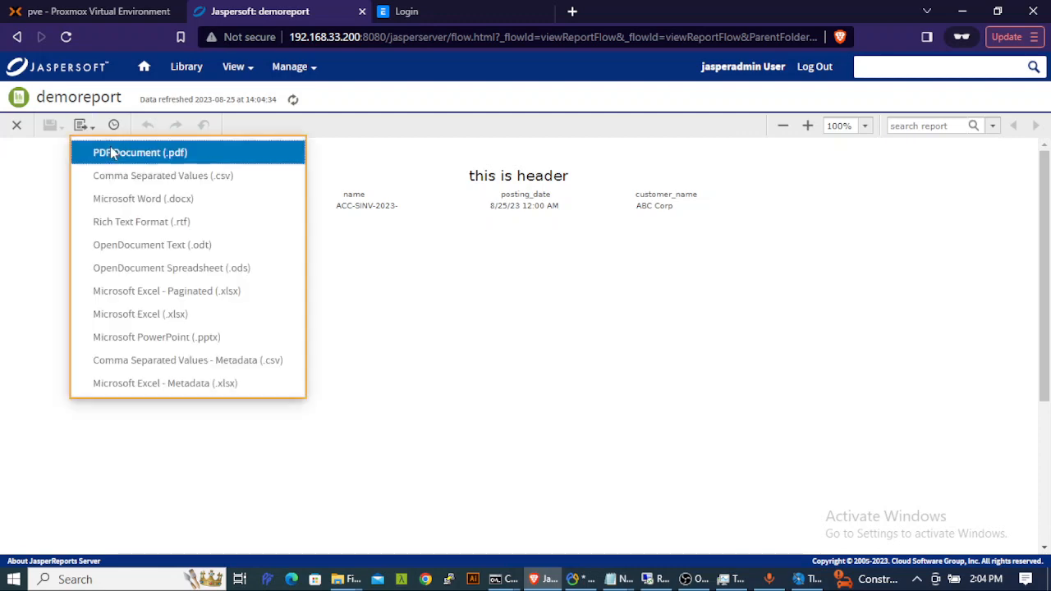
pyautogui.click(110, 152)
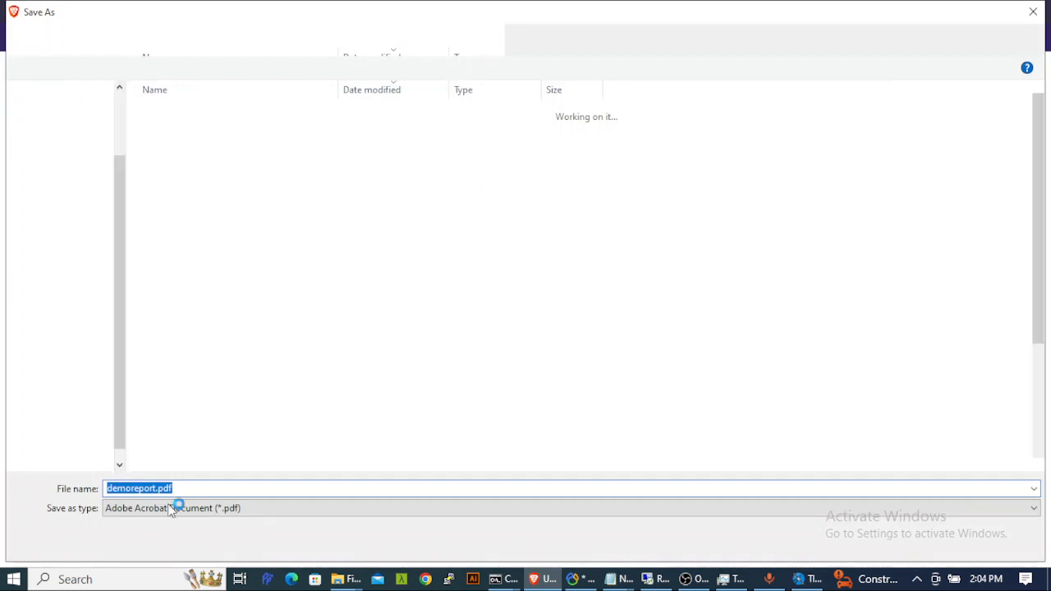
pyautogui.click(923, 540)
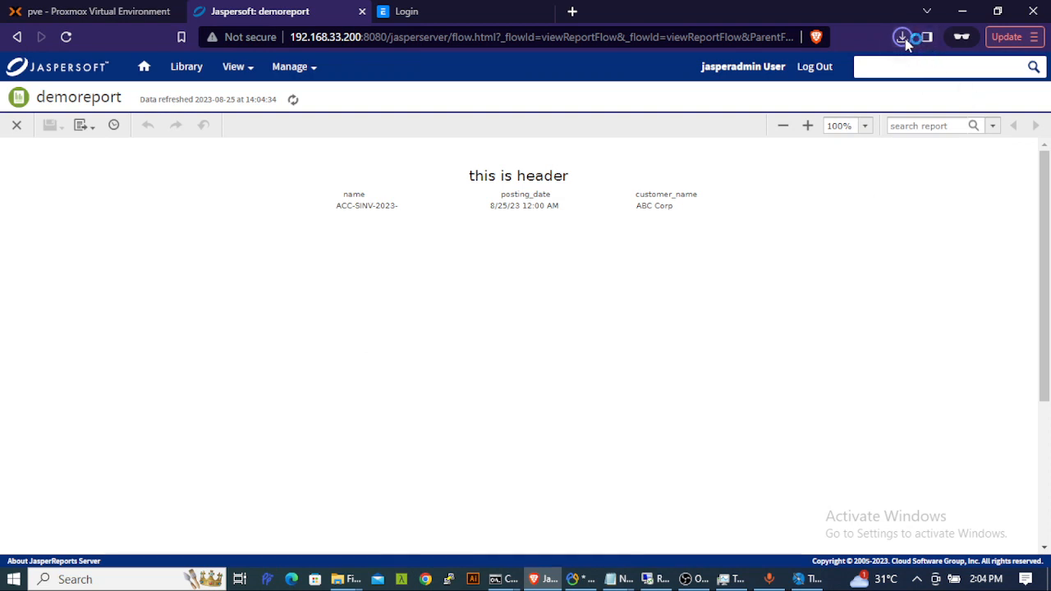
pyautogui.click(904, 38)
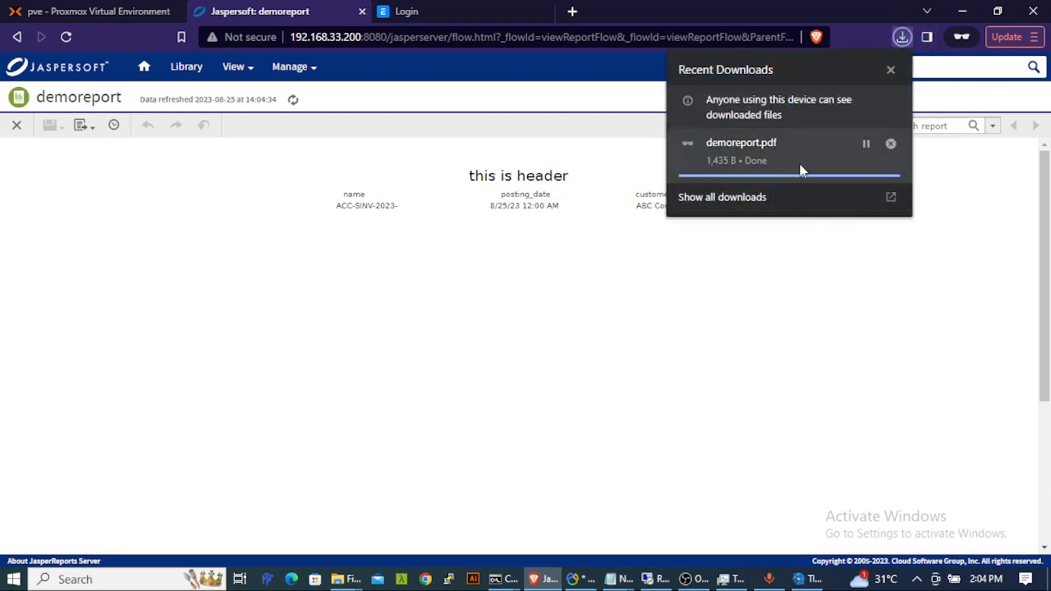
pyautogui.click(745, 143)
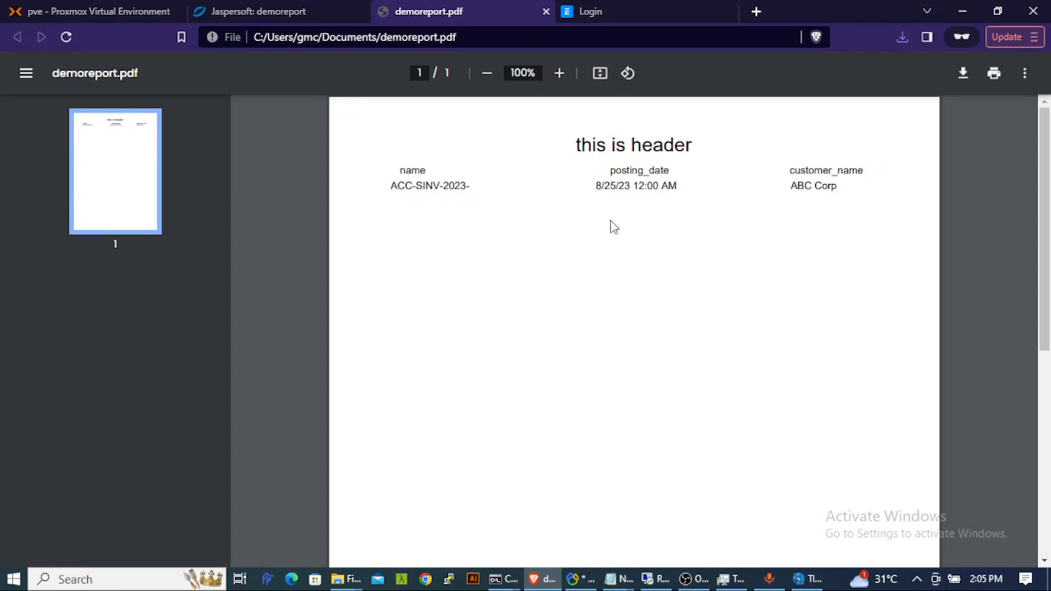
pyautogui.hotkey('alt', 'Tab')
pyautogui.hotkey('alt', 'Tab')
pyautogui.hotkey('alt', 'Tab')
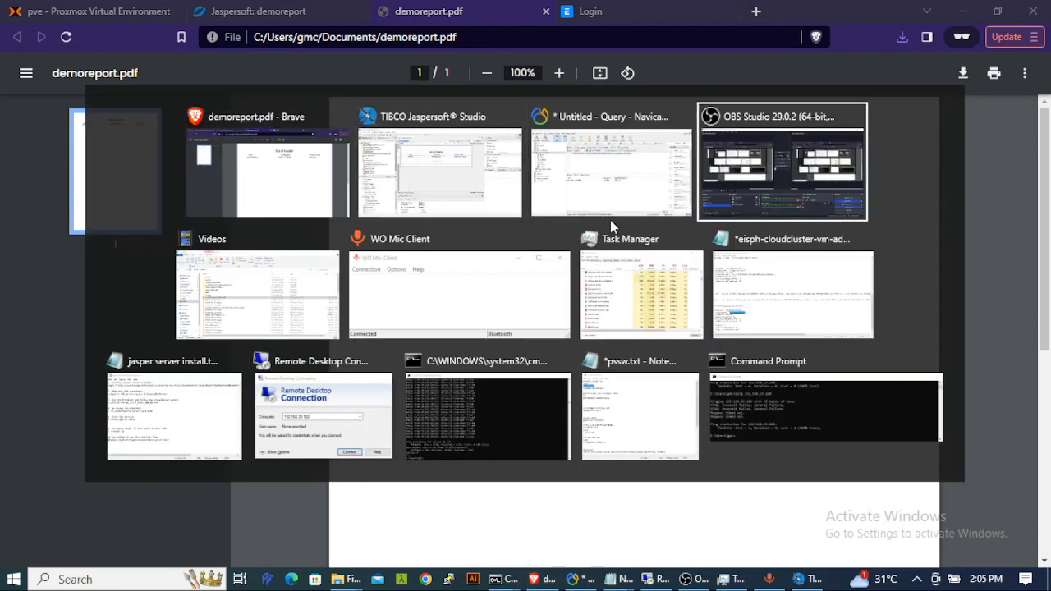